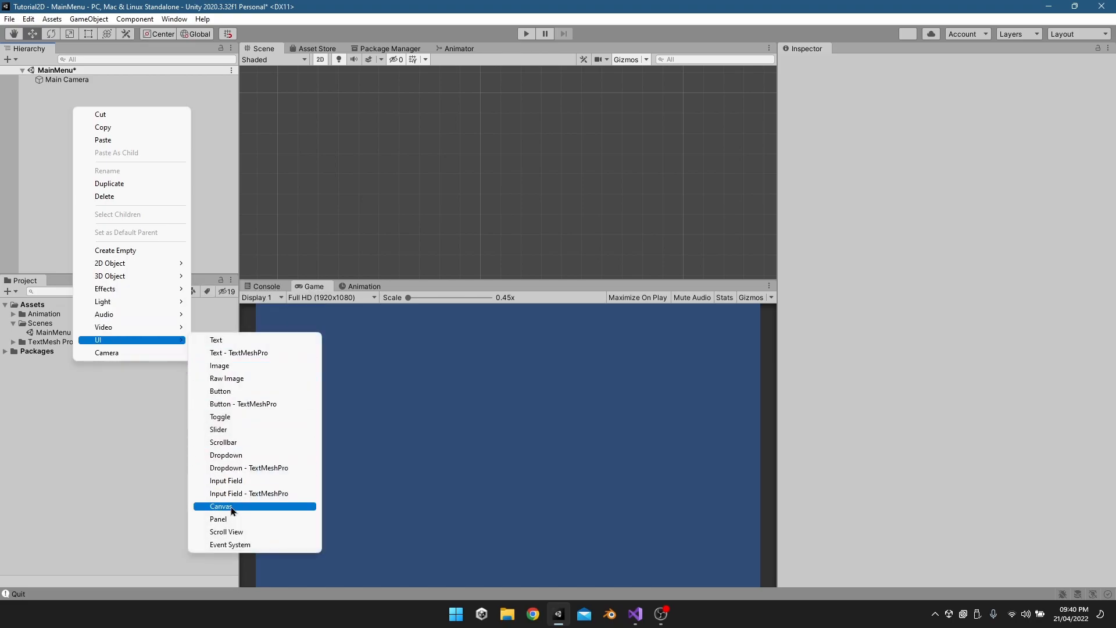
- Add a UI Canvas to the scene and name it MainMenu
left_click(233, 506)
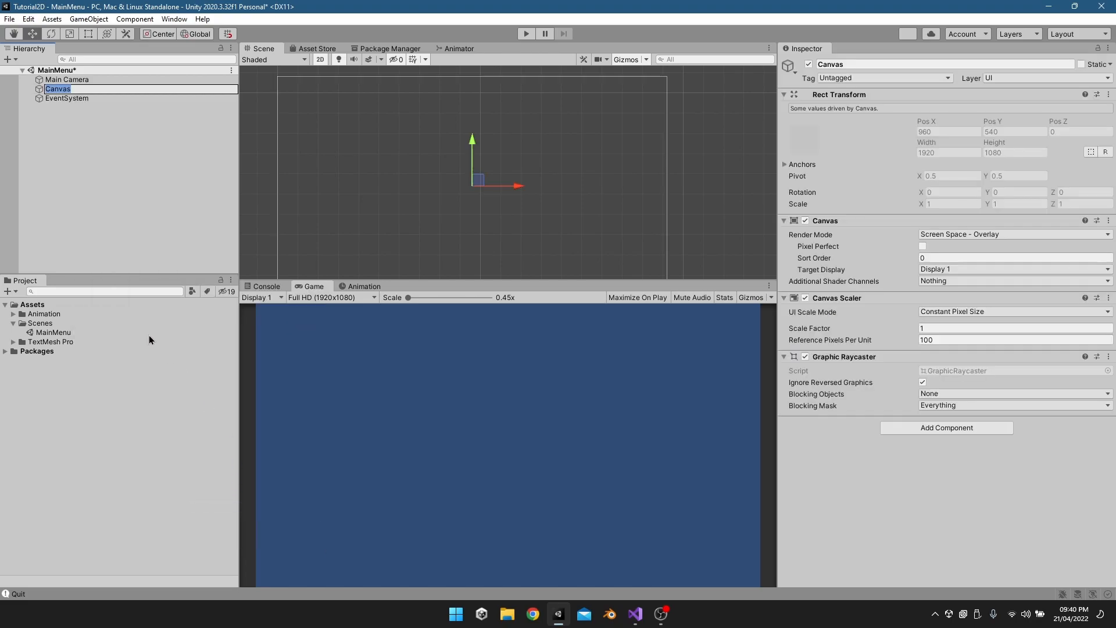
type("Maion")
type("nMe")
key("Return")
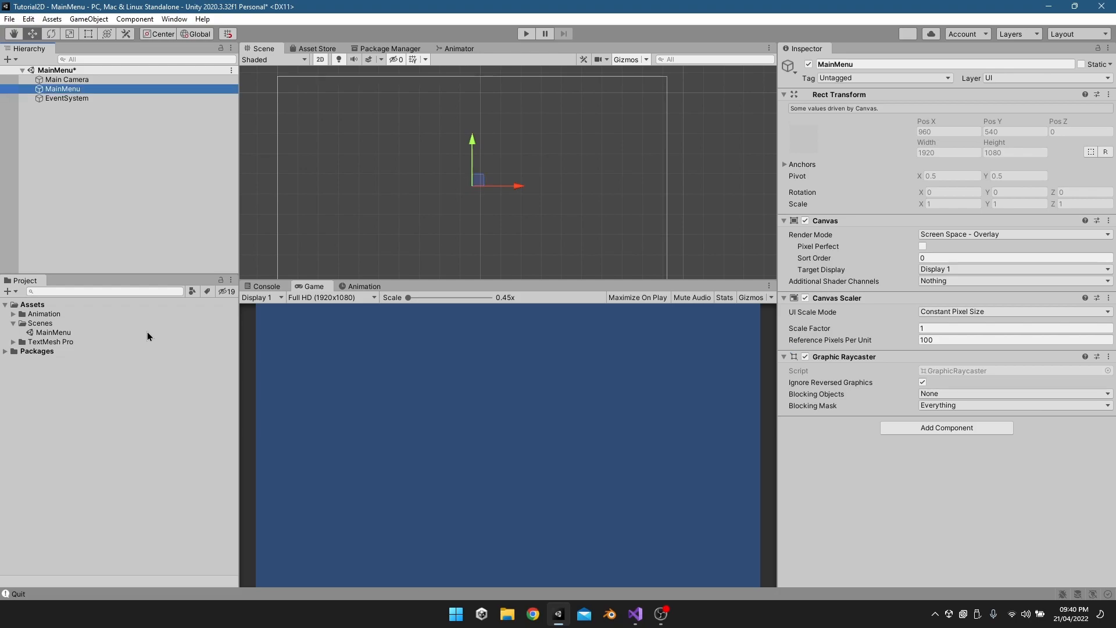
- Add a UI Image as a child of the MainMenu canvas and shift it slightly to about X 22, Y -7
right_click(55, 90)
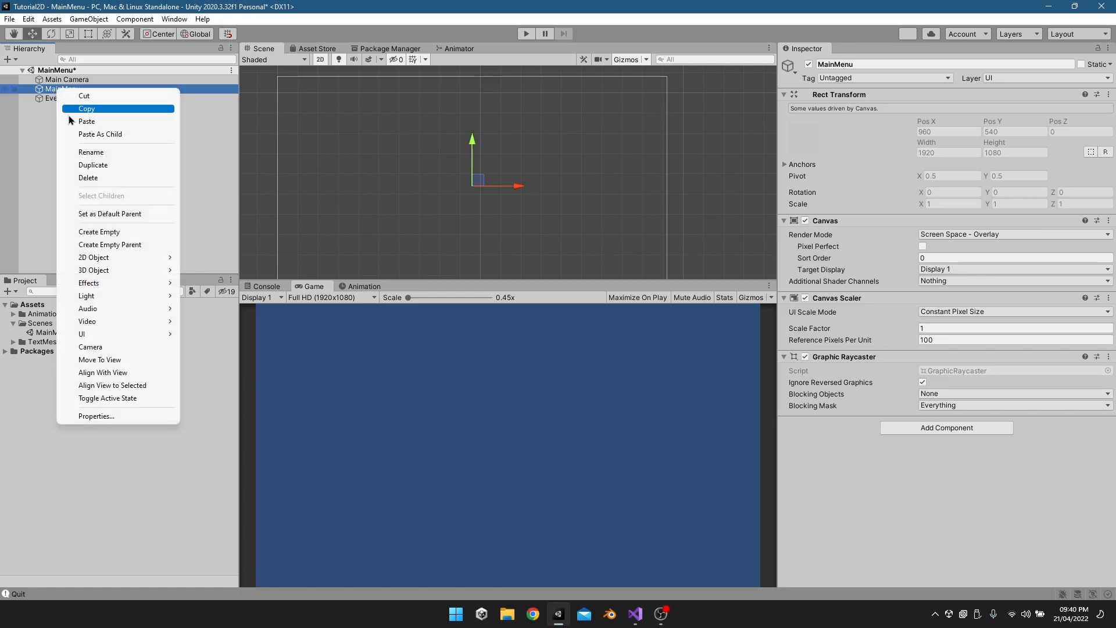
mouse_move(108, 334)
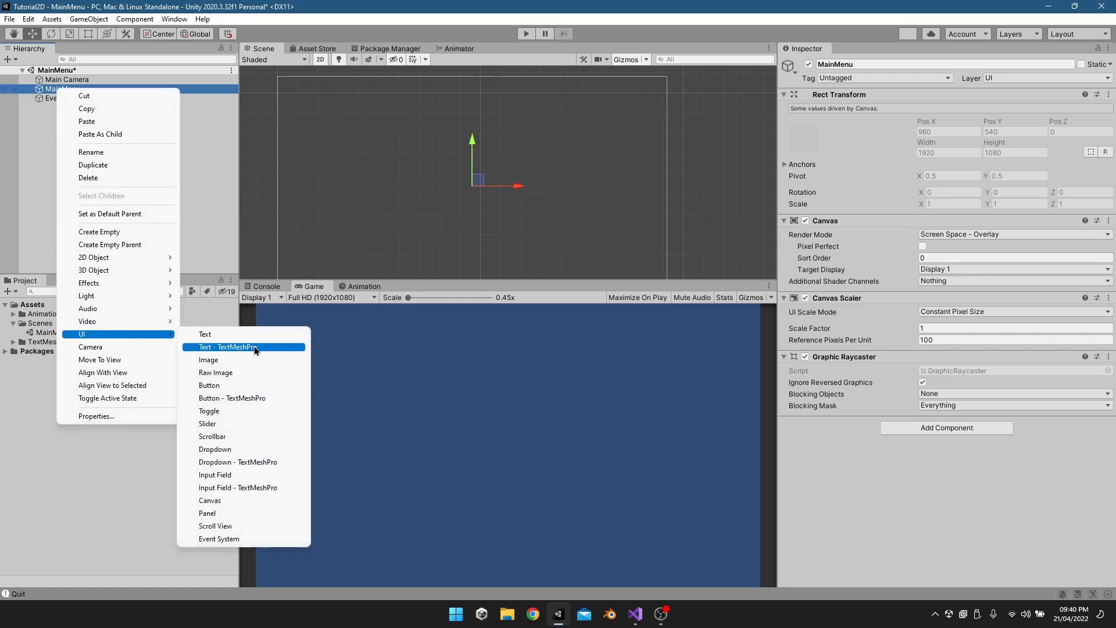
left_click(233, 361)
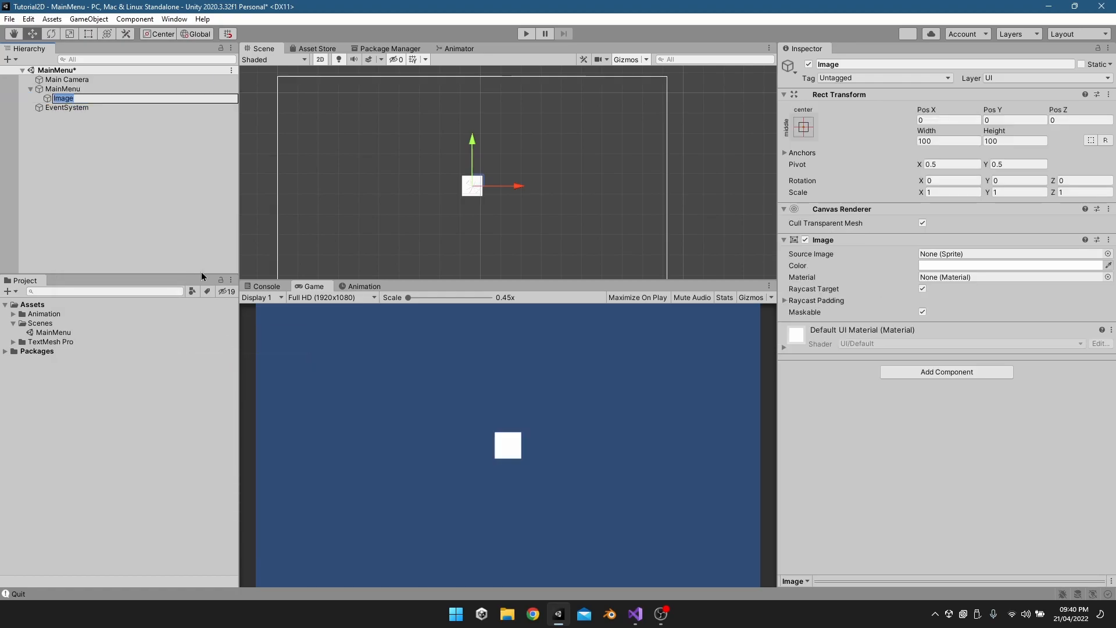
scroll(480, 187, "down", 6)
left_click_drag(479, 179, 483, 179)
- Set the image's width to 1920 and its height to 1080
left_click(948, 140)
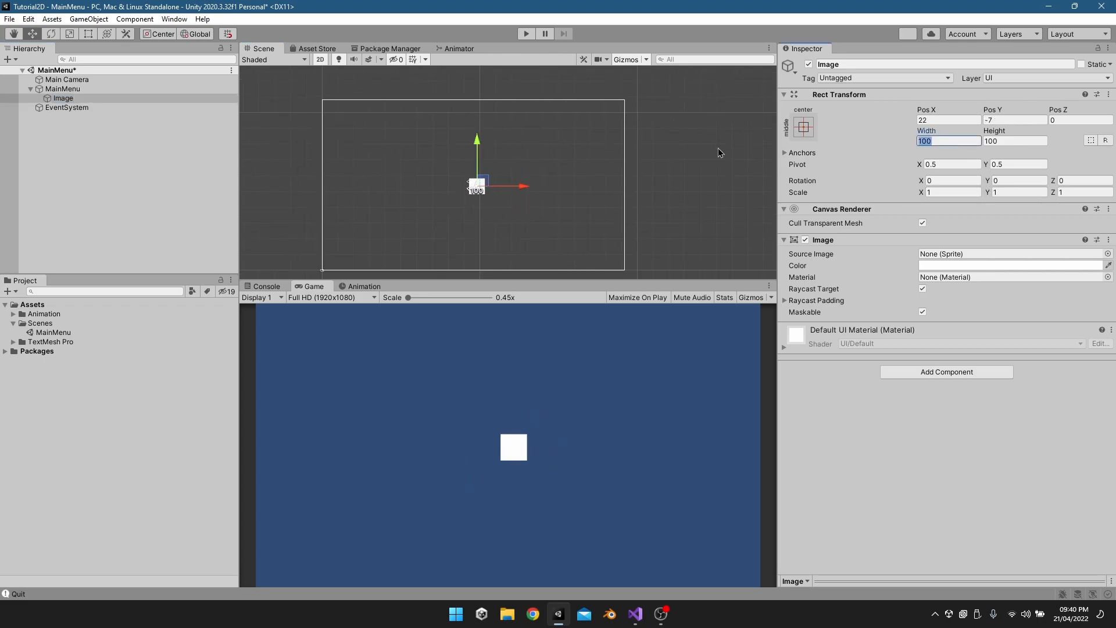
type("1920")
key("Tab")
type("1080")
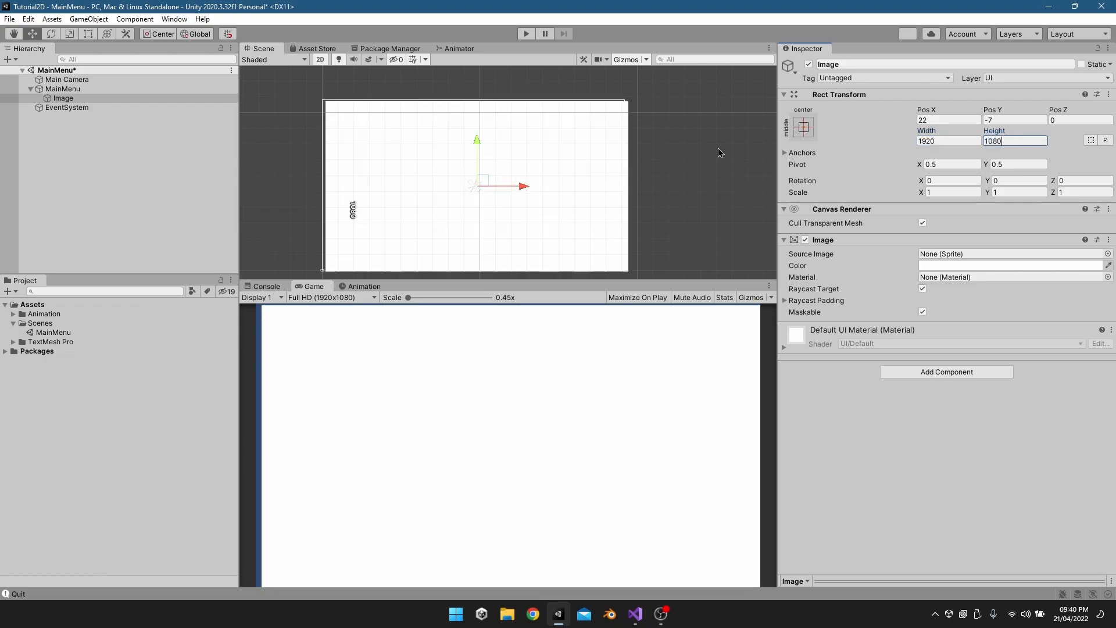
- Shrink the image symmetrically to about 1154 by 554, and centre it on the canvas with the middle-center anchor preset including position
scroll(387, 180, "down", 2)
mouse_move(390, 176)
middle_mouse_down()
mouse_move(364, 152)
mouse_move(391, 165)
middle_mouse_up()
left_click(88, 34)
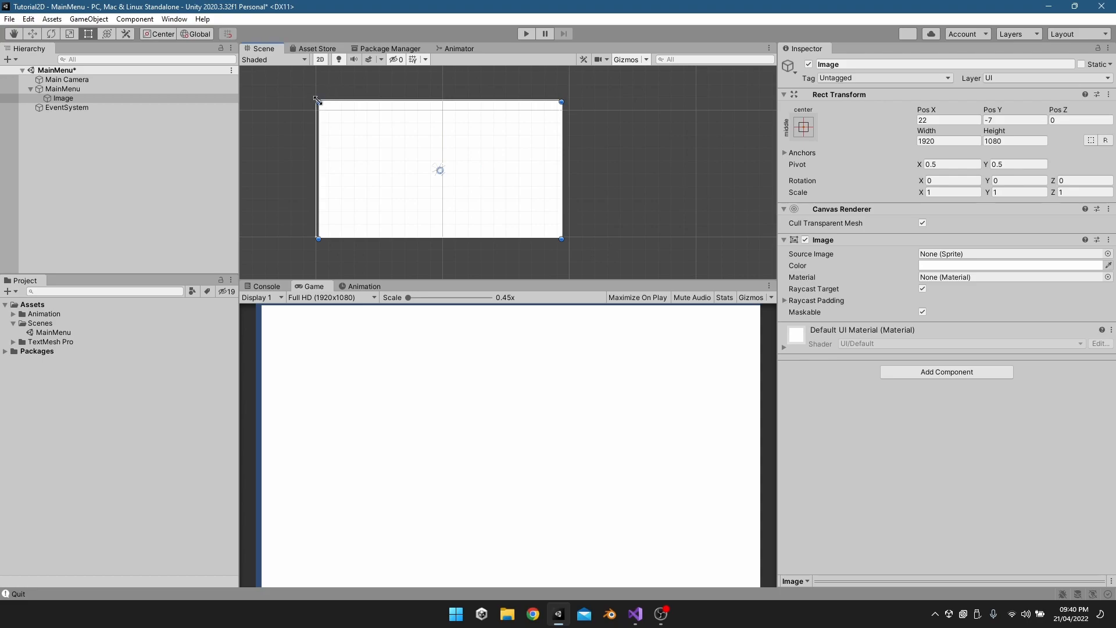
left_click_drag(317, 100, 367, 136, "alt")
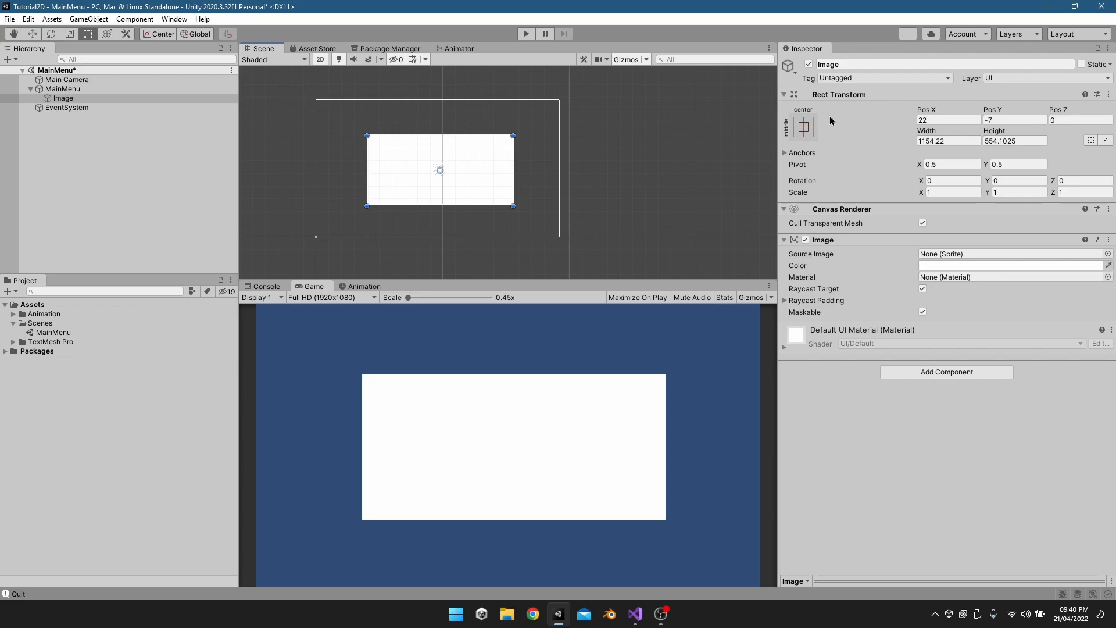
left_click(804, 127)
left_click(869, 244, "alt")
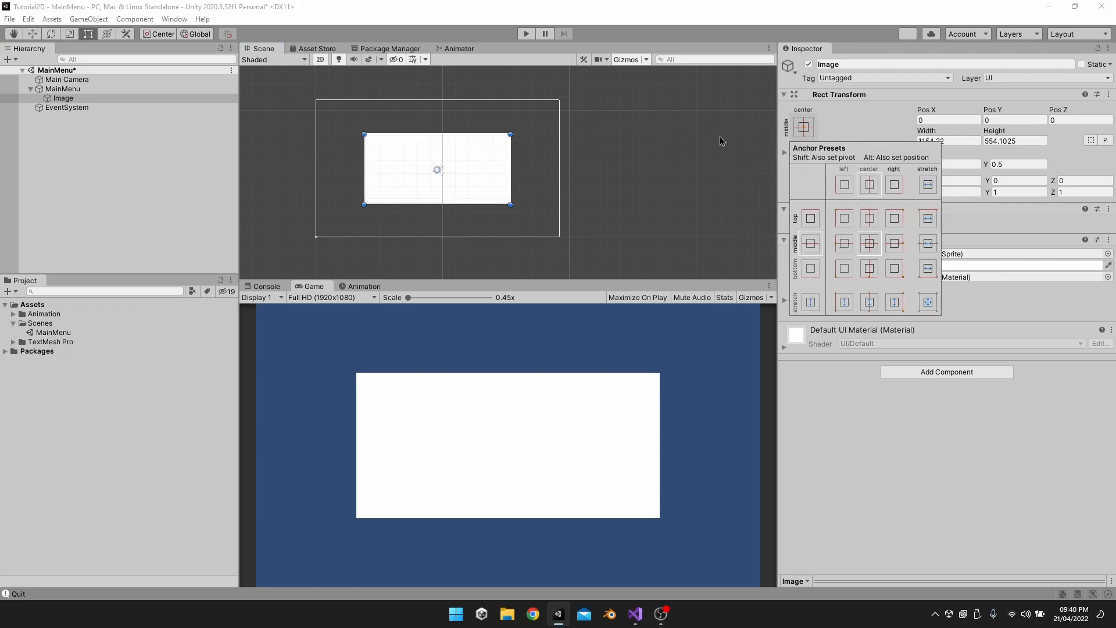
left_click(850, 128)
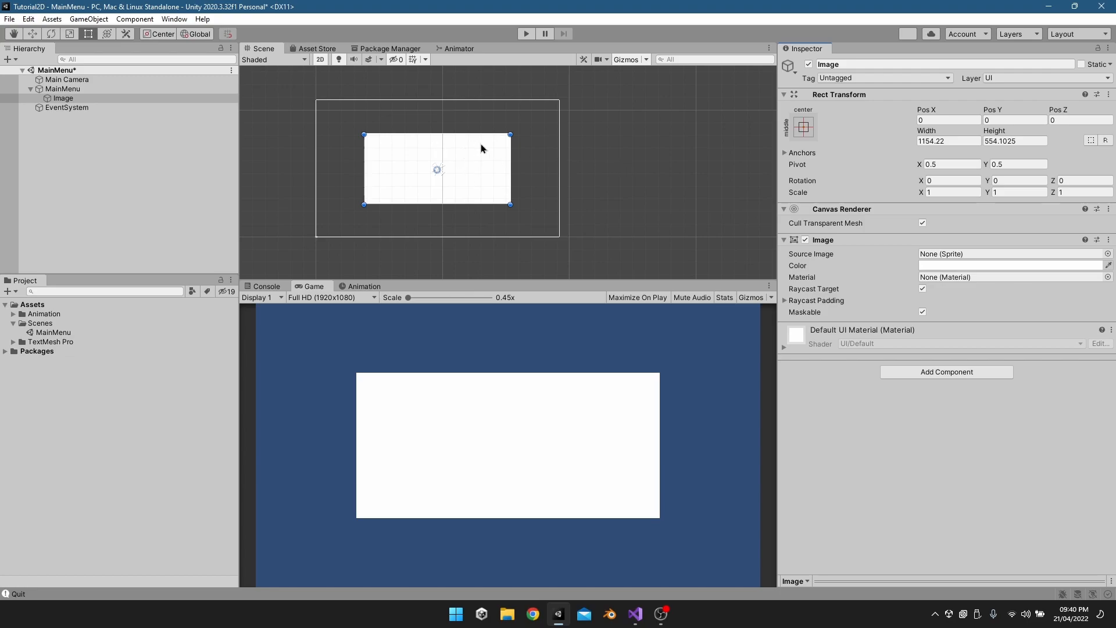
- Colour the image mid-grey (8E8E8E) and enlarge it symmetrically about its centre to about 1616 by 849
left_click(1011, 266)
mouse_move(990, 352)
left_mouse_down()
mouse_move(979, 363)
mouse_move(996, 346)
left_mouse_up()
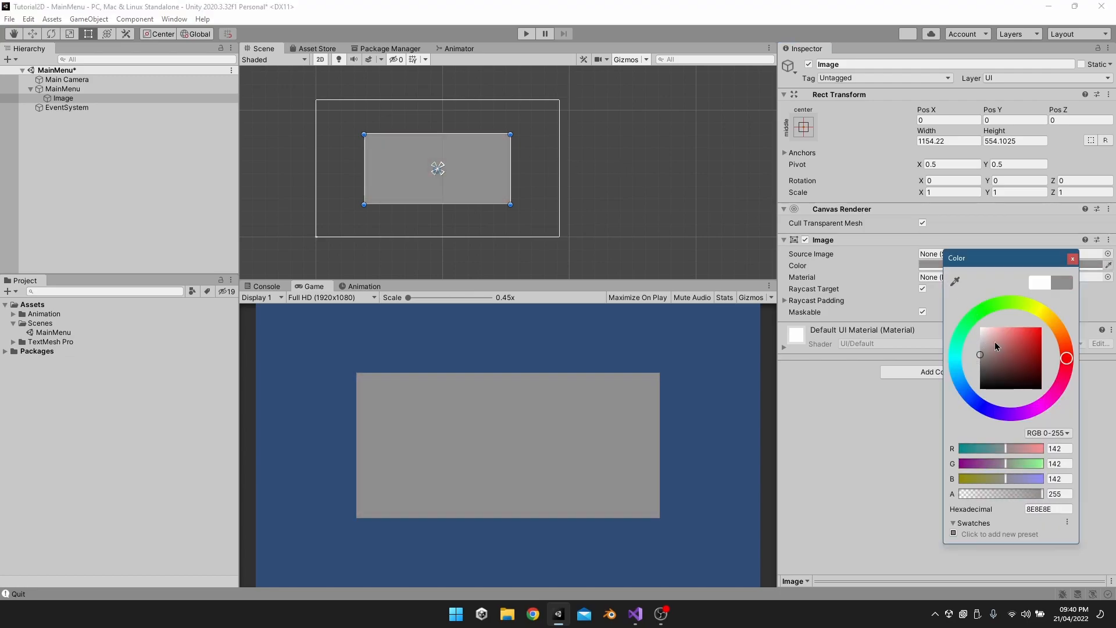
left_click(1072, 259)
left_click_drag(367, 133, 336, 115, "alt")
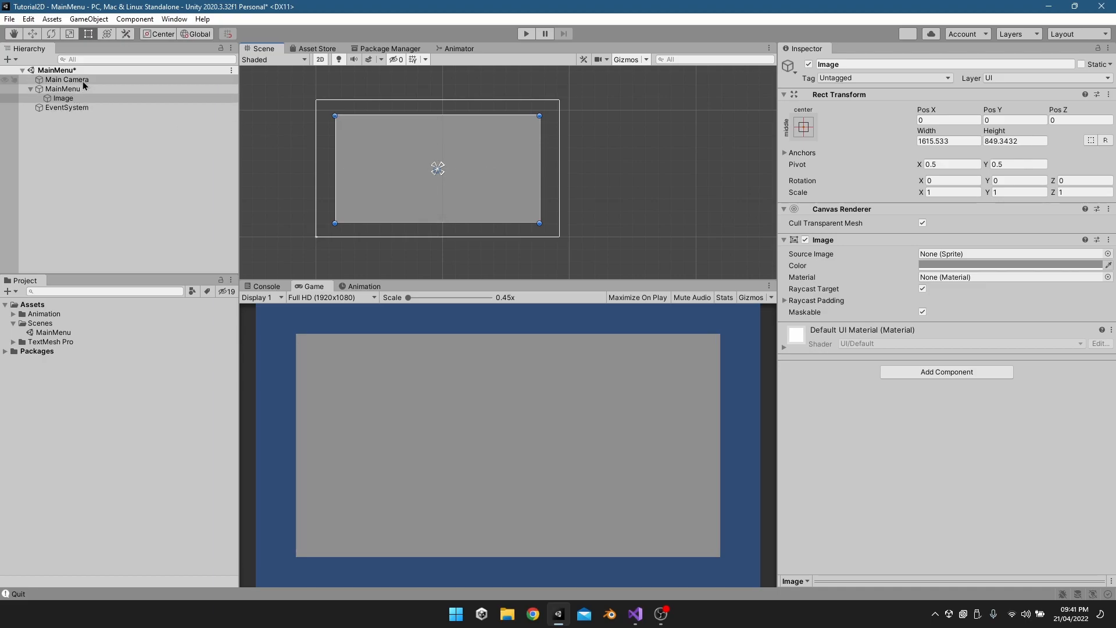
- Change the Main Camera's background colour to light grey
left_click(83, 81)
left_click(932, 174)
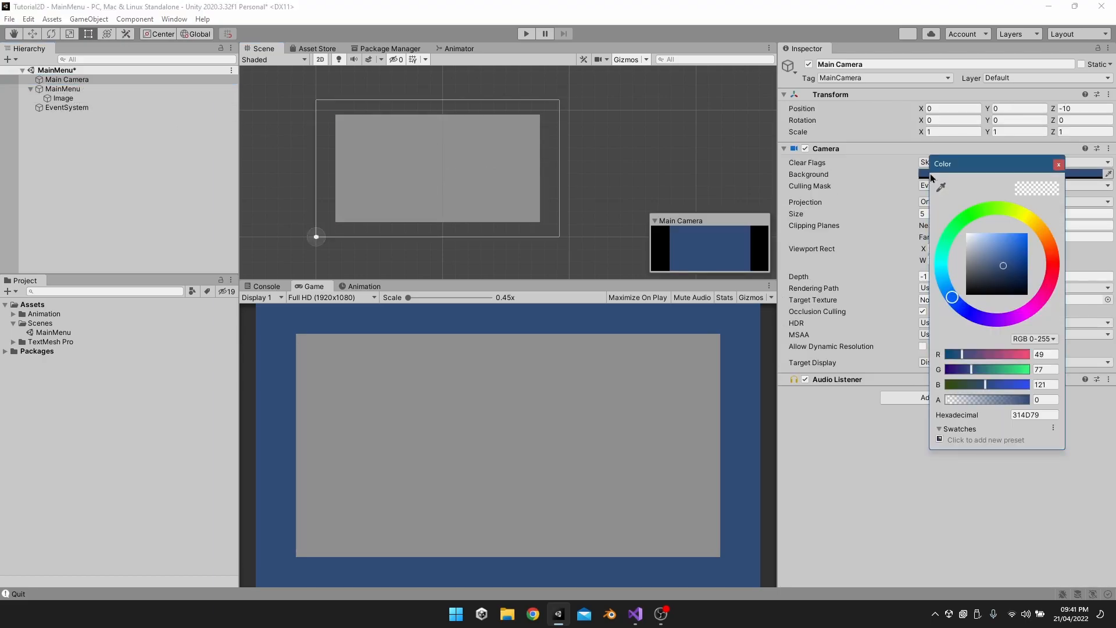
mouse_move(976, 252)
left_mouse_down()
mouse_move(956, 236)
mouse_move(958, 246)
left_mouse_up()
left_click(1059, 164)
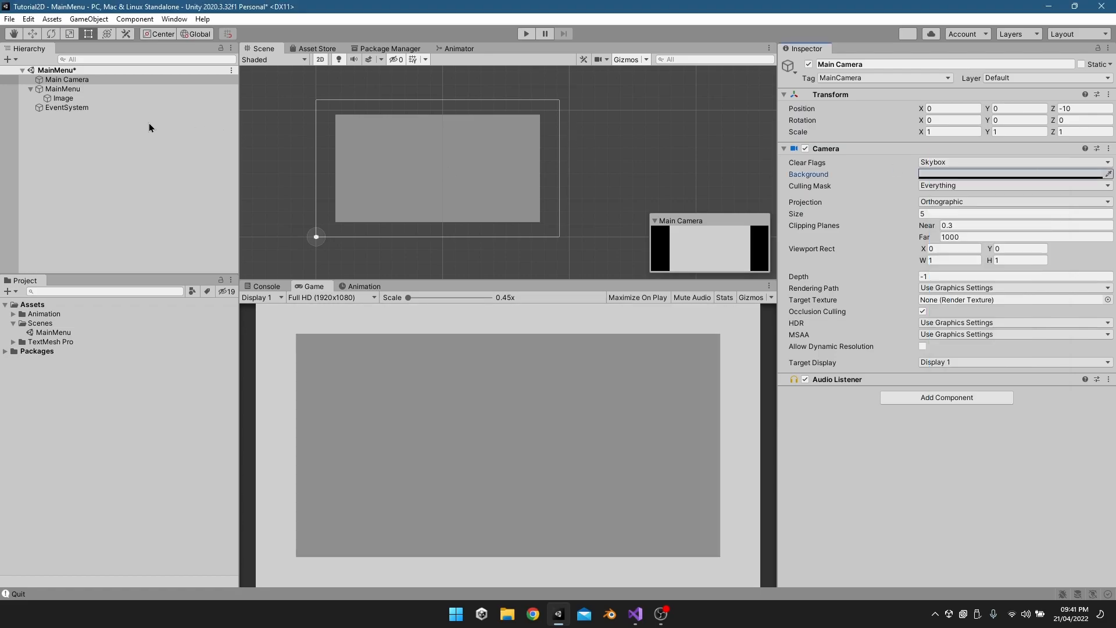
- Add a TextMeshPro text object as a child of the grey Image
left_click(54, 98)
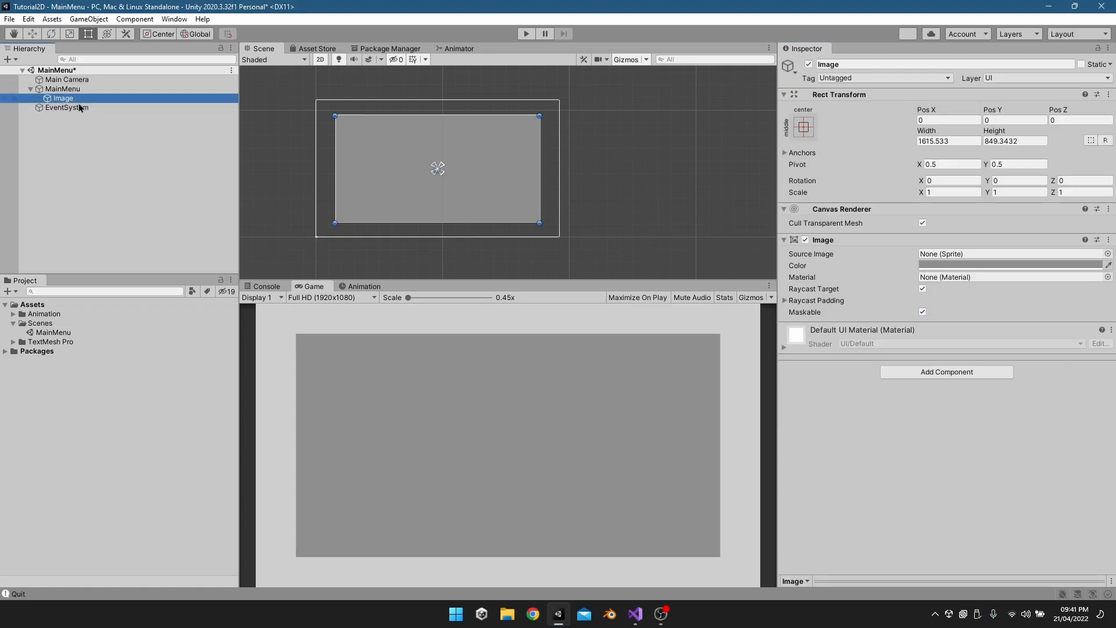
right_click(75, 99)
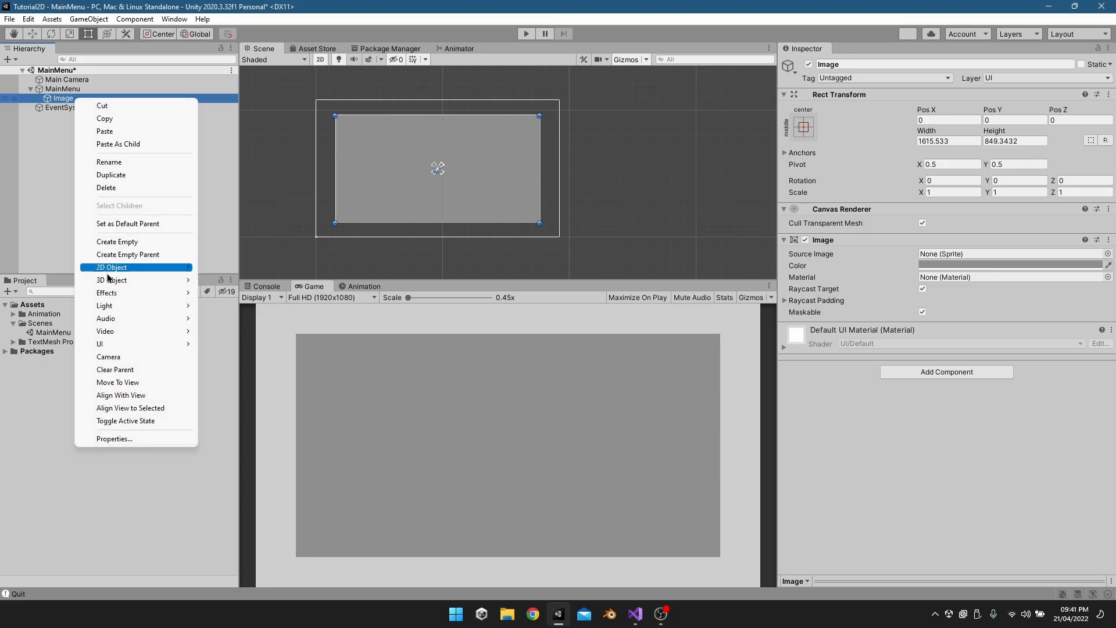
mouse_move(116, 354)
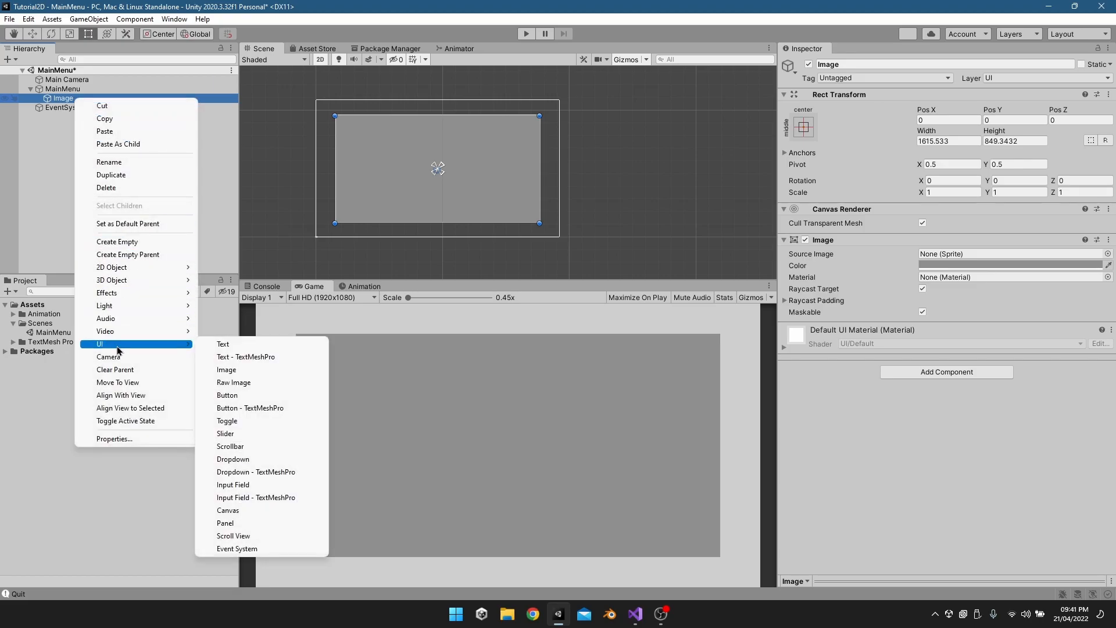
left_click(231, 356)
scroll(437, 169, "up", 1)
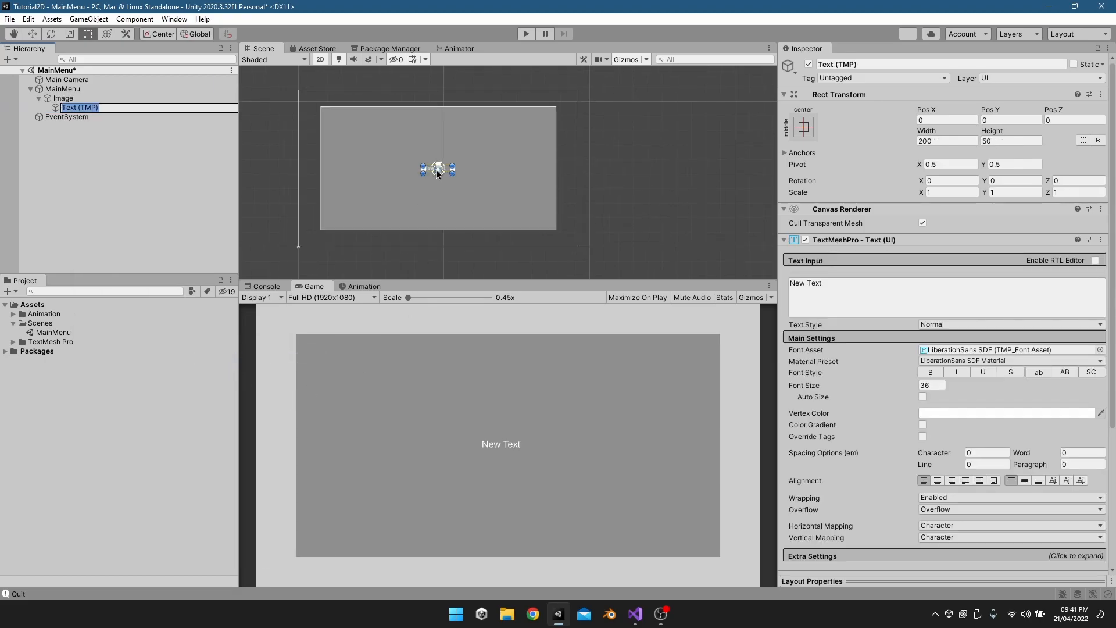
left_click(435, 169)
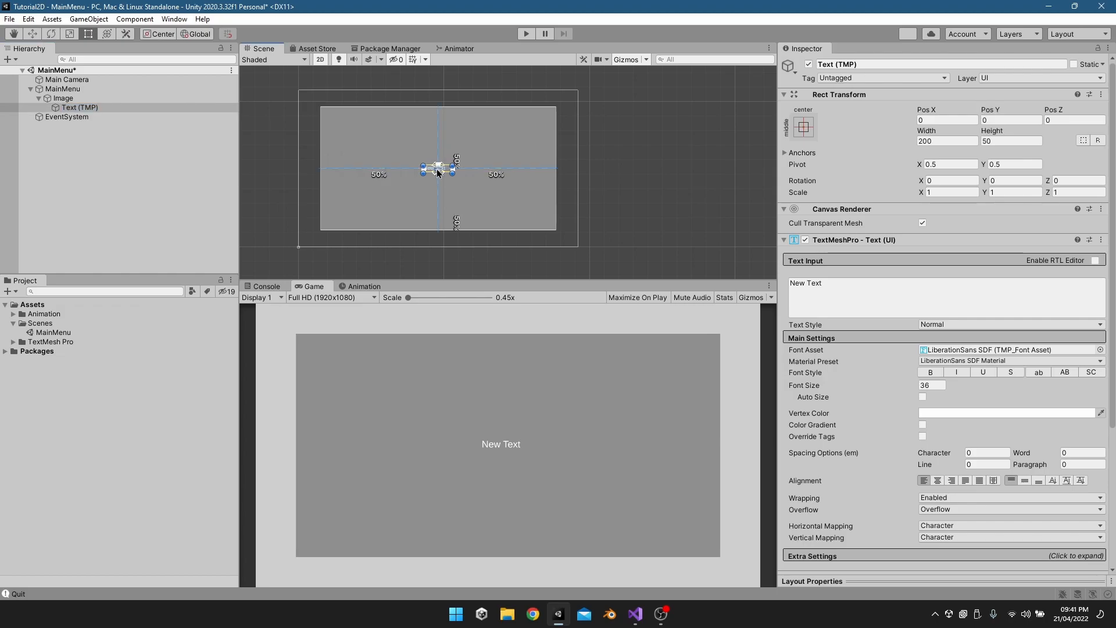
- Move the text straight up near the image's upper edge, to about Y 374
left_click(79, 108)
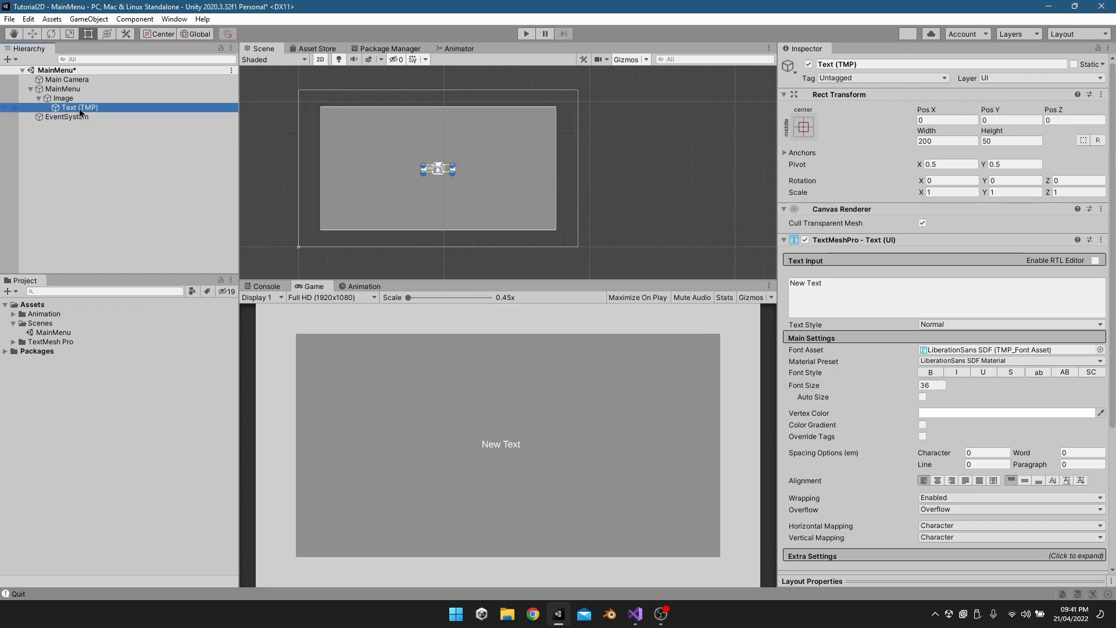
scroll(409, 156, "up", 9)
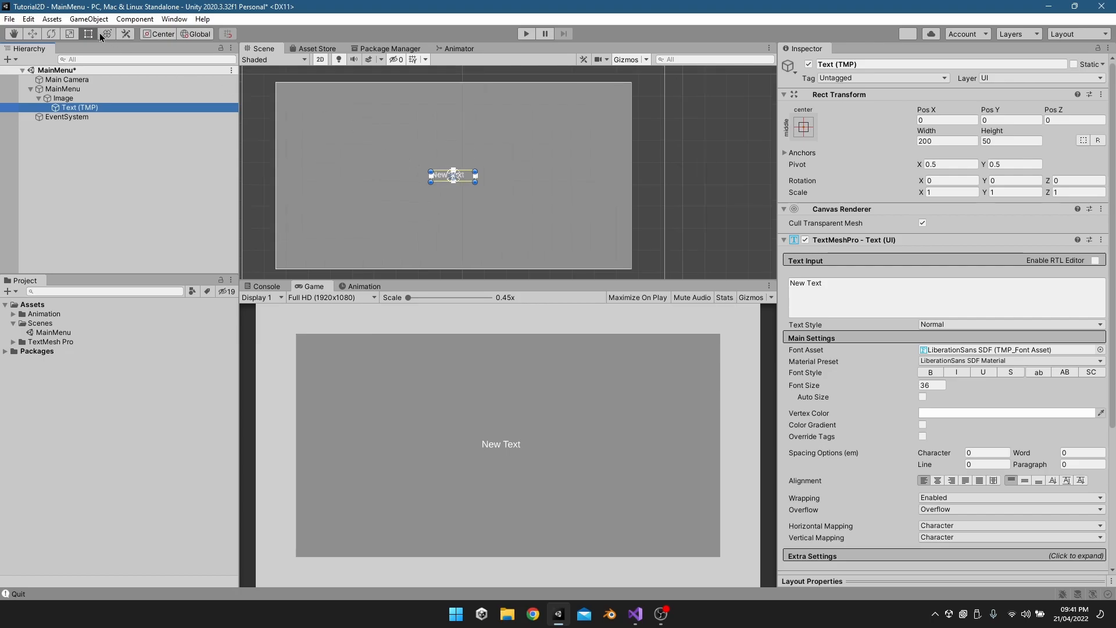
left_click(33, 34)
left_click_drag(454, 150, 463, 68)
scroll(478, 150, "down", 3)
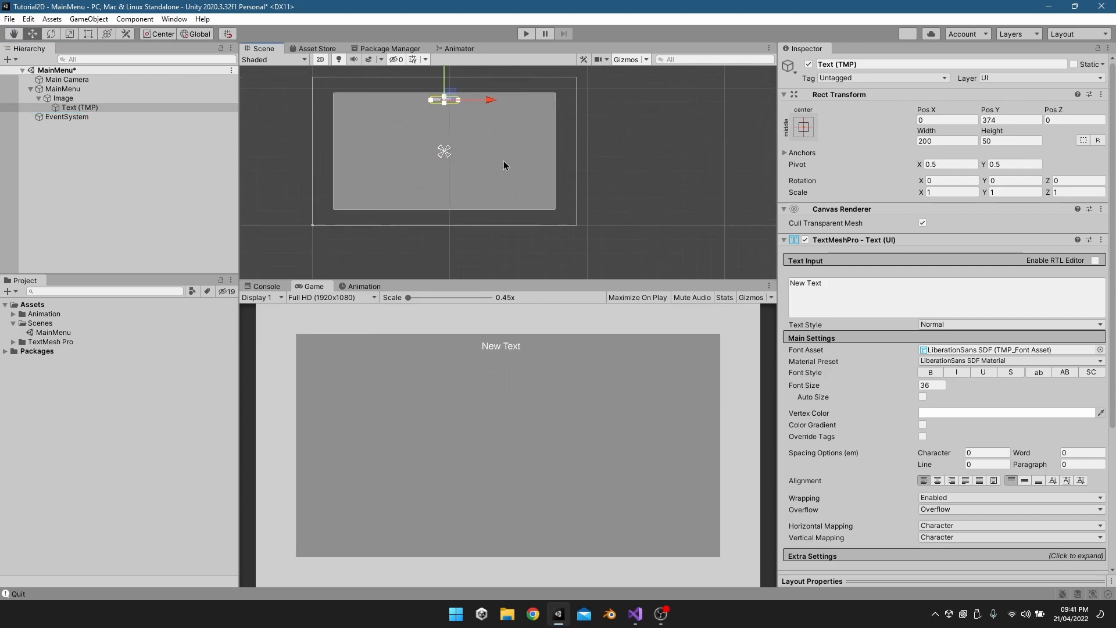
- Change the heading text to "Main Menu" and increase its font size to about 62.83
left_click(850, 289)
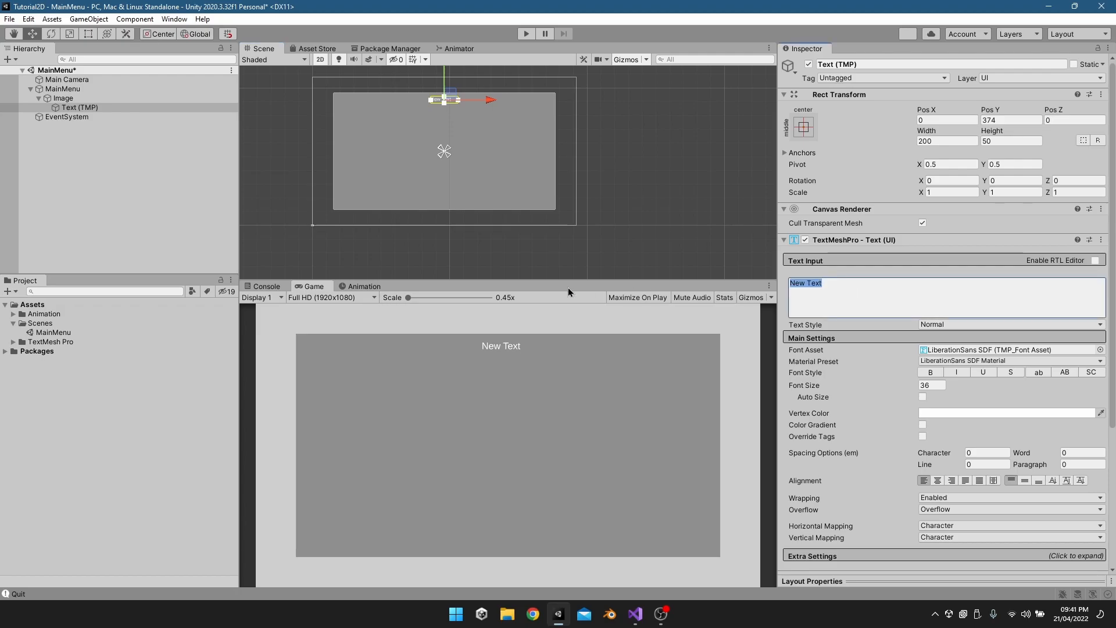
type("Main Menu")
scroll(443, 142, "up", 1)
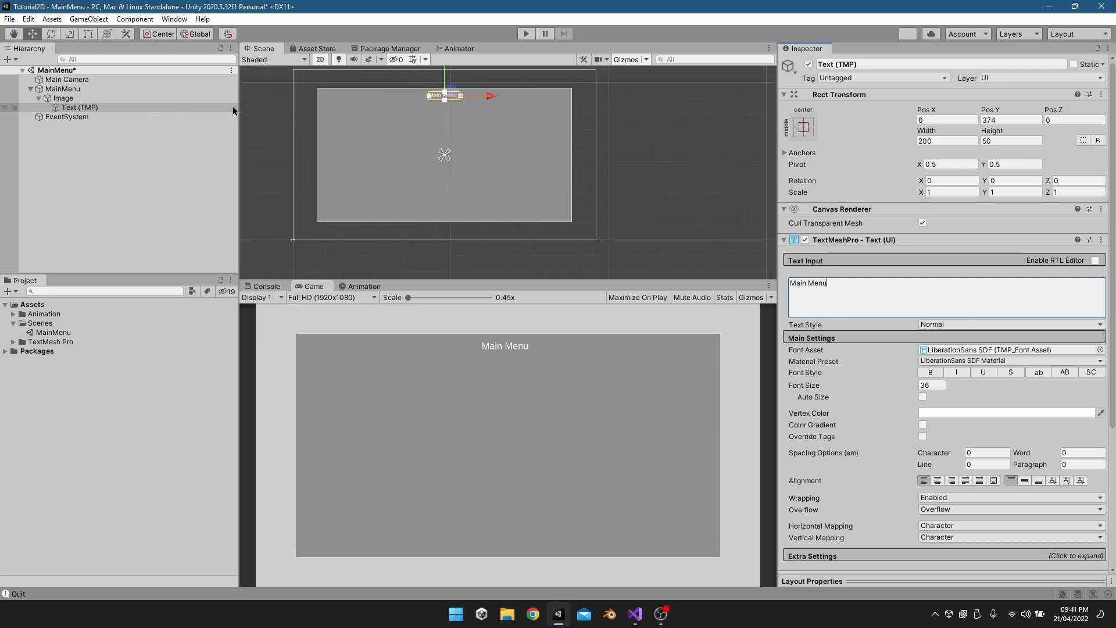
left_click_drag(909, 387, 344, 355)
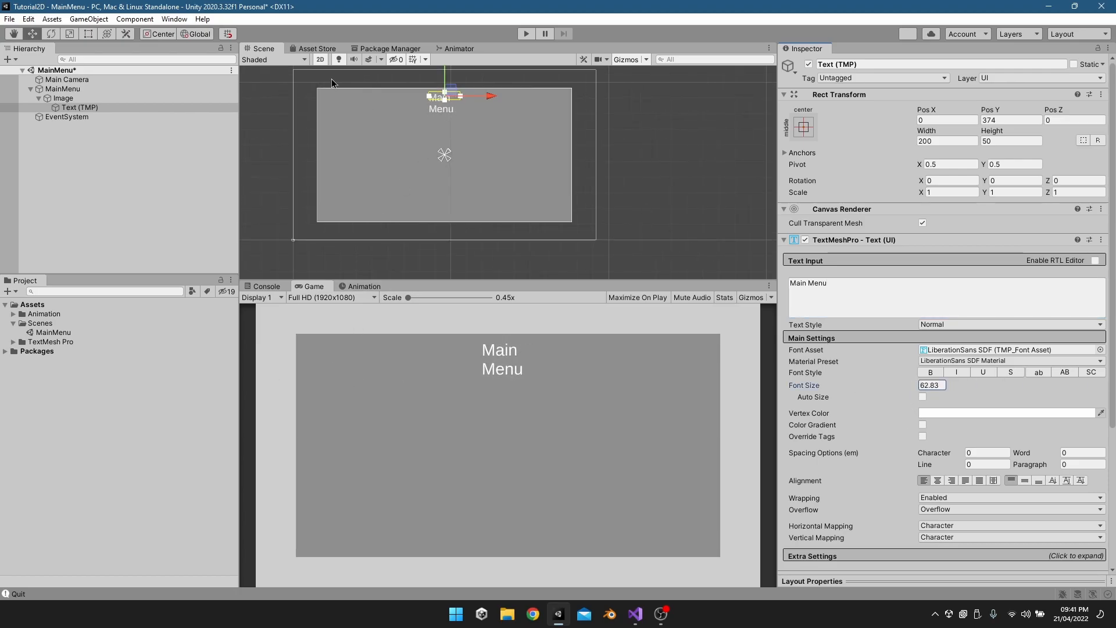
- Resize the heading's text box to about 437 by 28 so the title fits on one line, centred at about X 41, Y 396
left_click(88, 33)
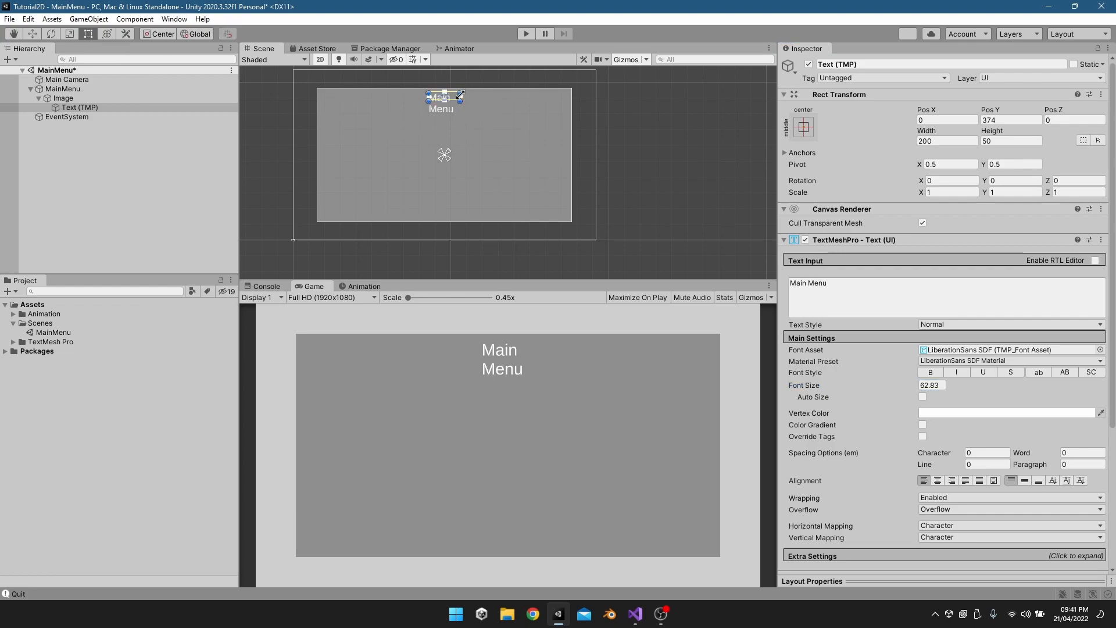
left_click_drag(460, 93, 493, 94)
left_click(32, 33)
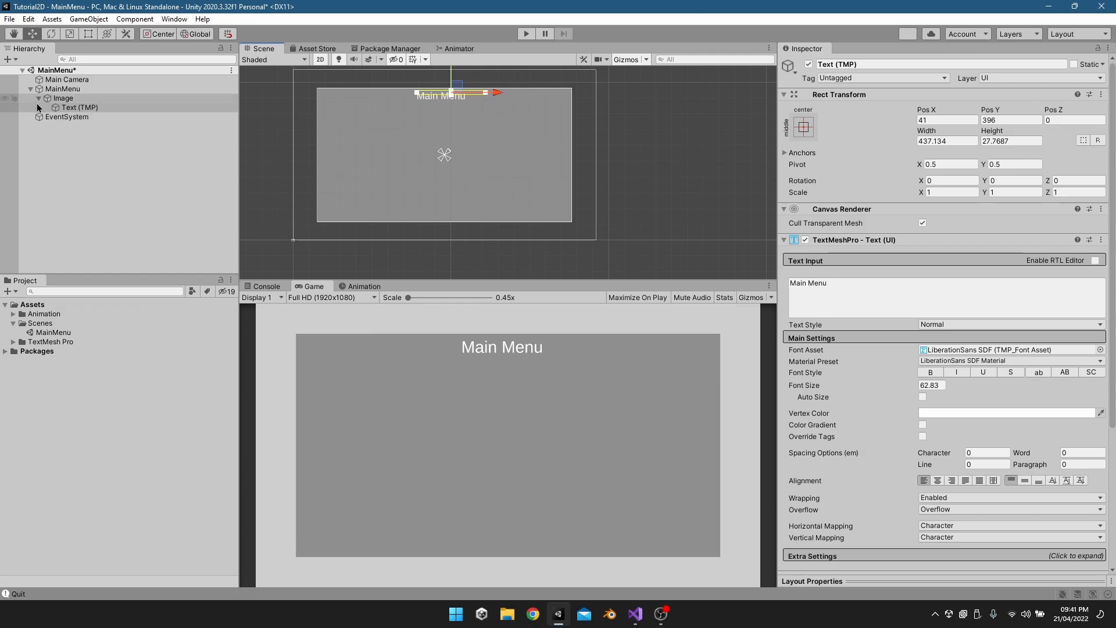
- Add a TextMeshPro button as a child of the grey Image
left_click(65, 100)
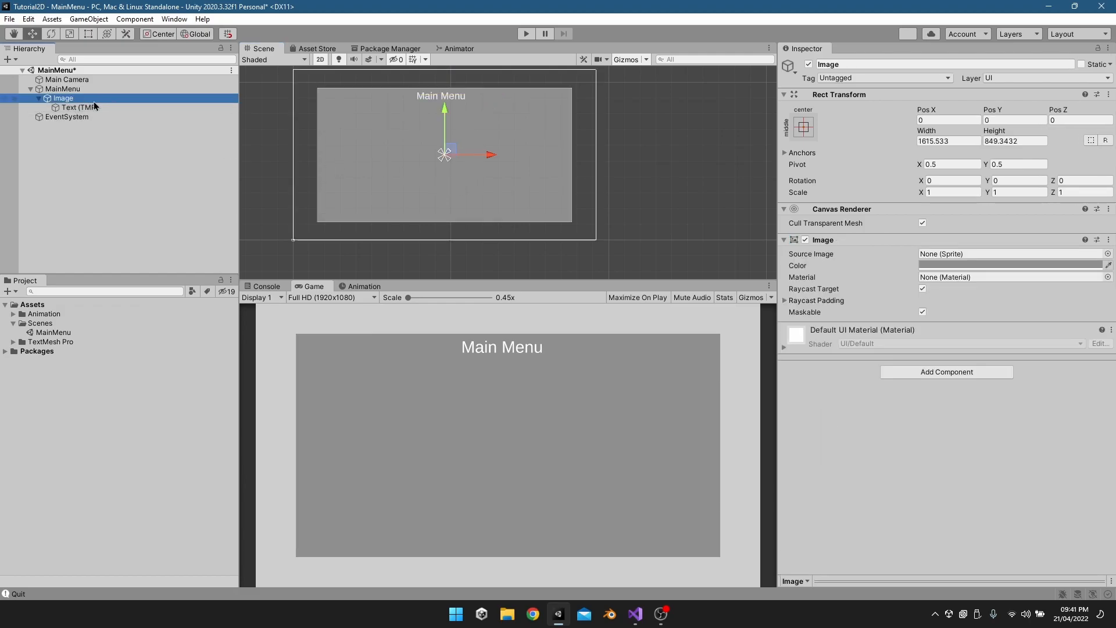
right_click(93, 101)
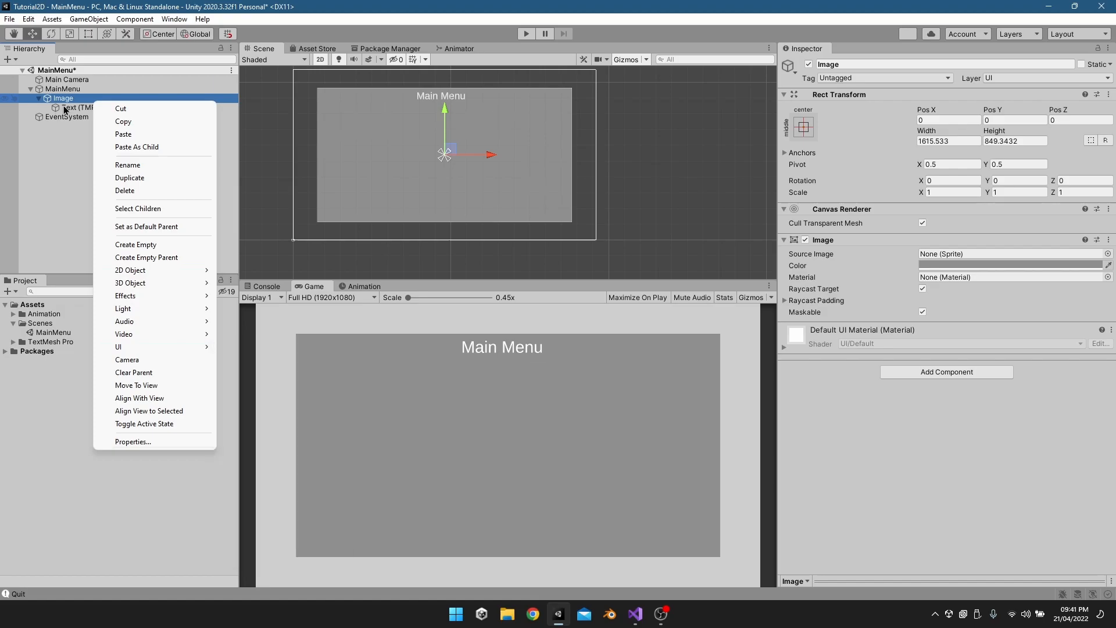
mouse_move(165, 347)
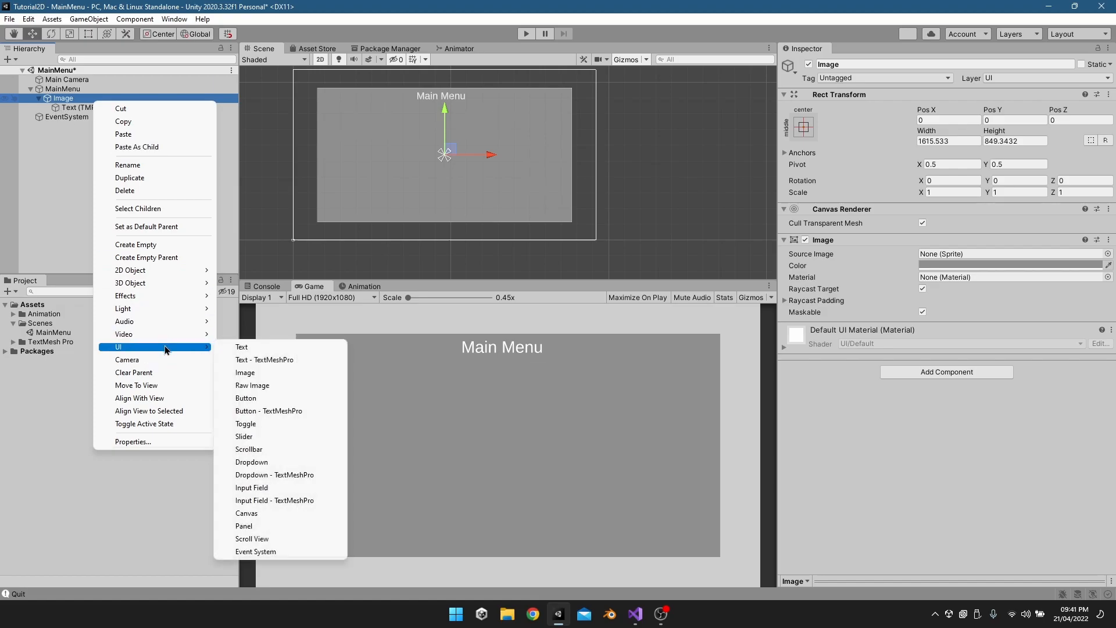
left_click(266, 411)
scroll(431, 143, "up", 2)
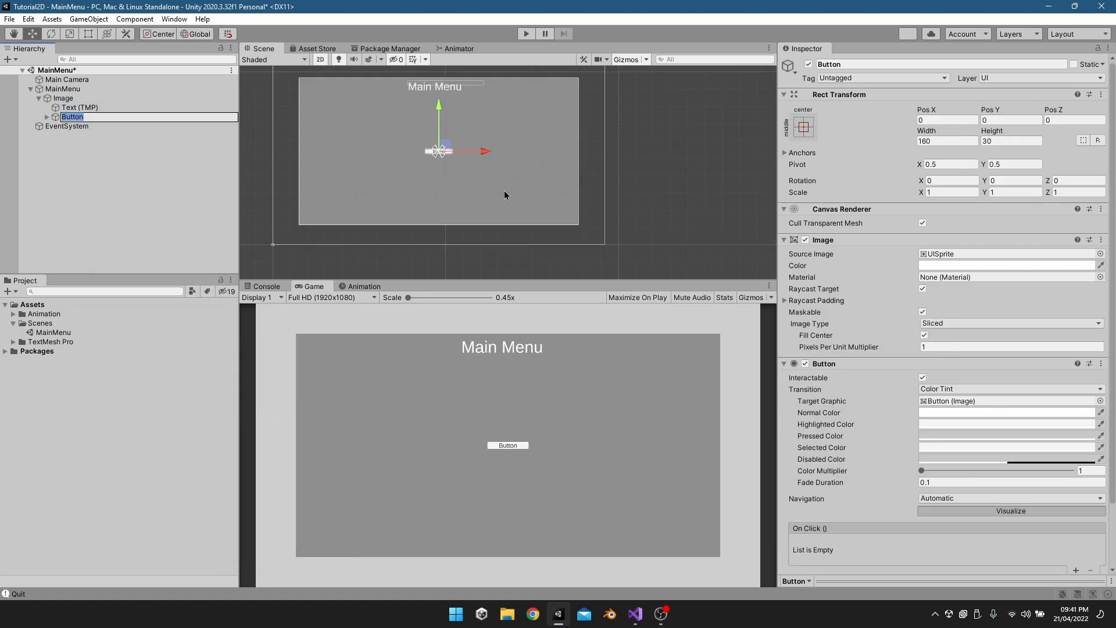
- Enlarge the button to about 211 by 77 and place it below the heading at about X 14, Y 195
middle_click_drag(444, 148, 453, 160)
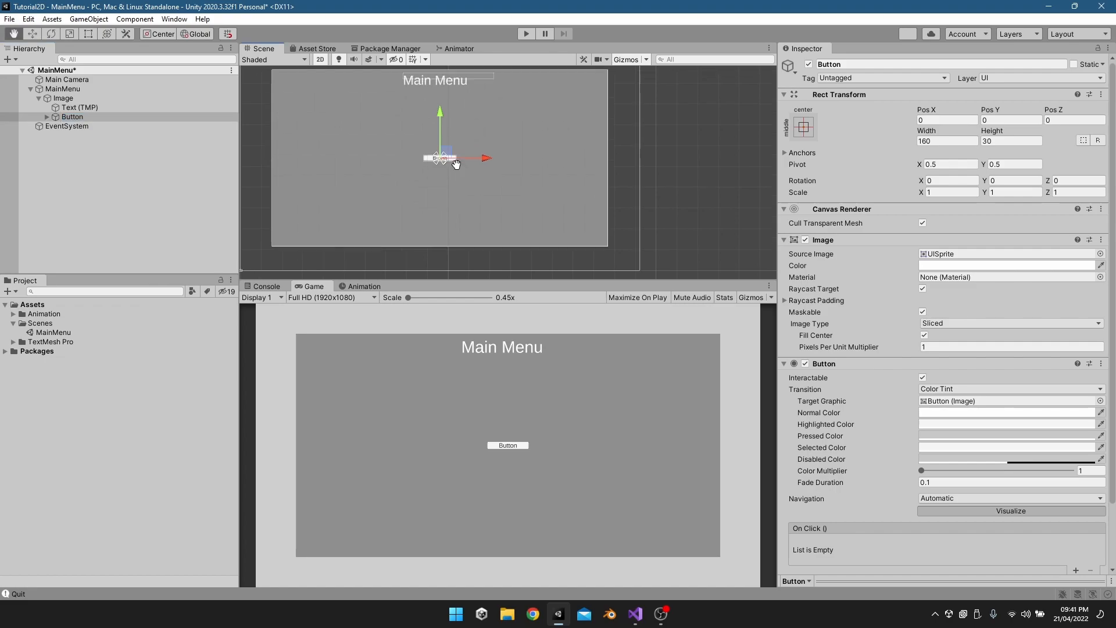
left_click(87, 35)
left_click_drag(438, 155, 454, 121)
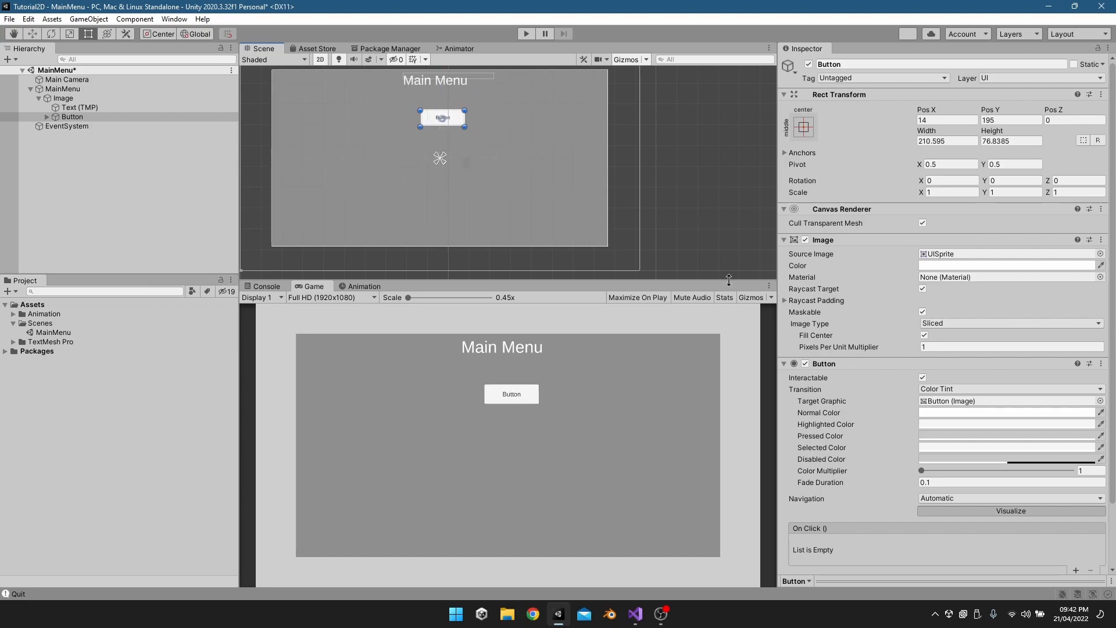
- Change the new button's label text to "Play" and increase its font size to about 40.5
left_click(47, 117)
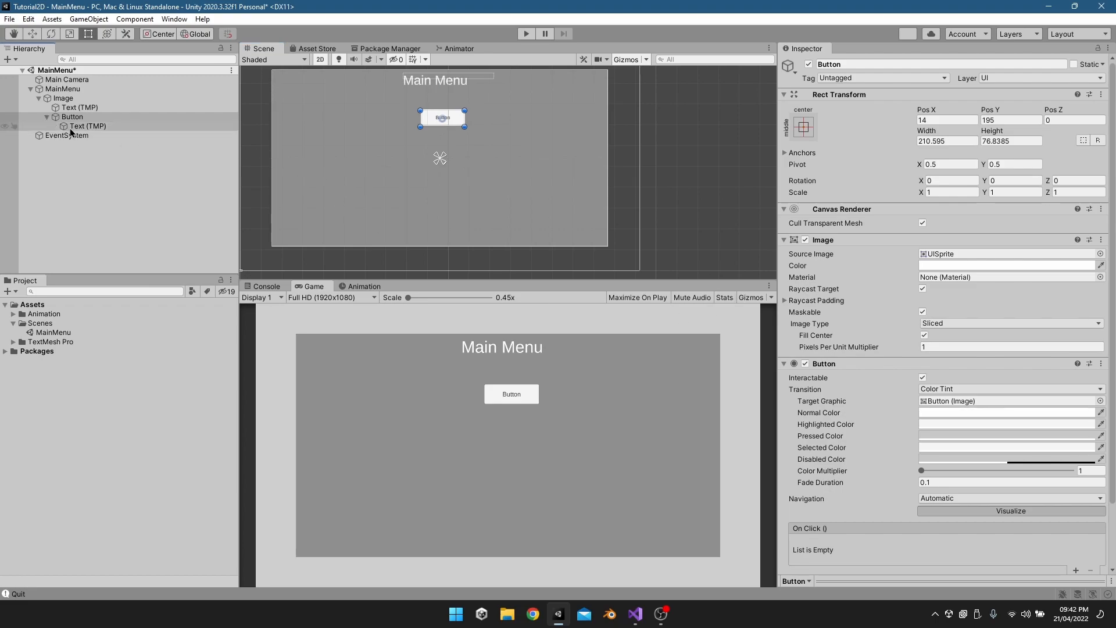
left_click(93, 125)
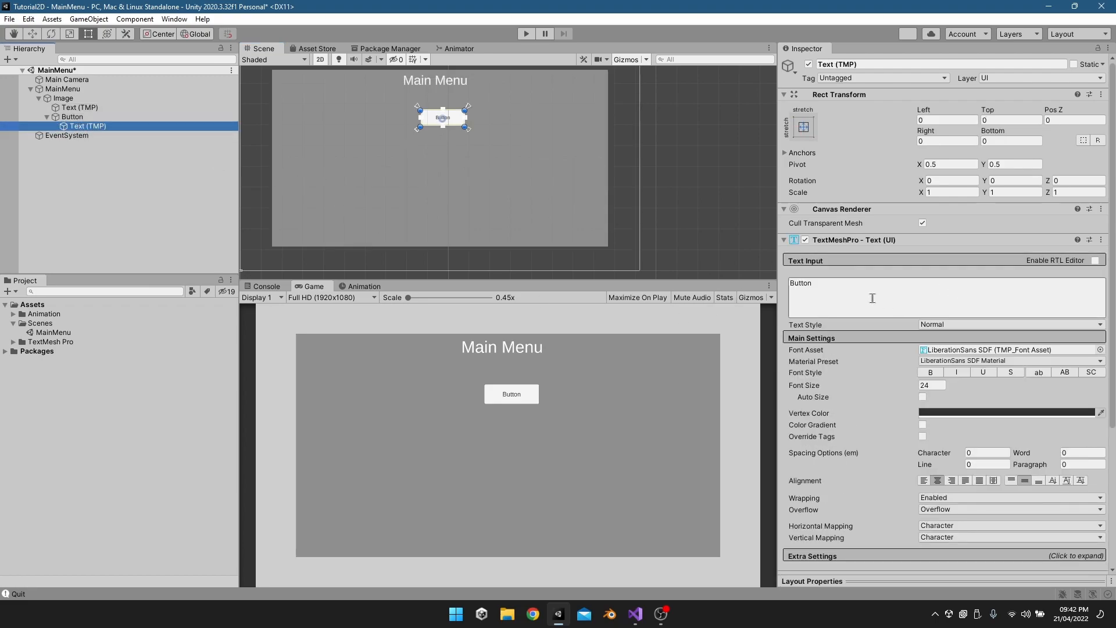
left_click(787, 282)
type("Play")
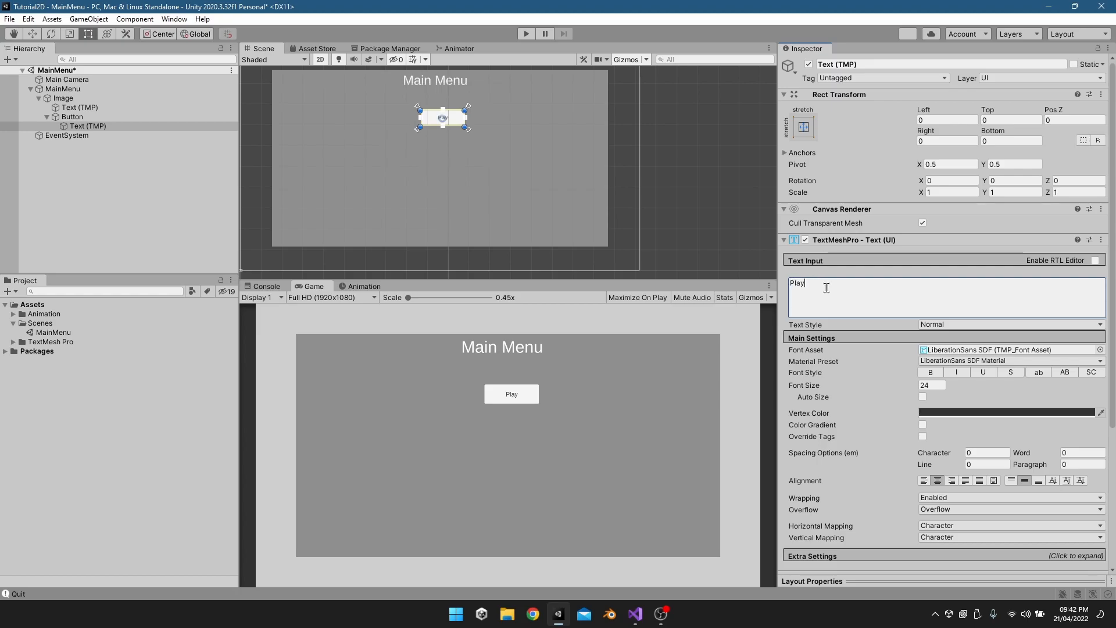
left_click_drag(888, 388, 950, 382)
- Set the Play label's vertex colour to black and make the text bold
left_click(966, 410)
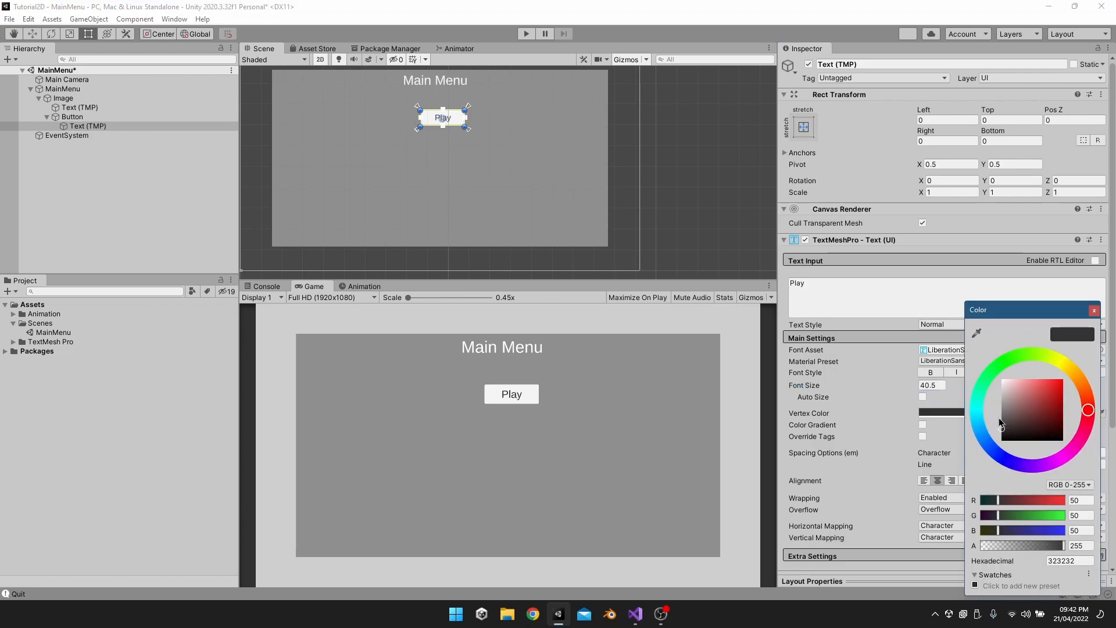
left_click_drag(999, 418, 996, 456)
left_click(1094, 310)
left_click(931, 372)
- Duplicate the finished button twice so that three identical buttons sit under the grey Image
scroll(445, 94, "up", 5)
middle_click_drag(454, 142, 477, 111)
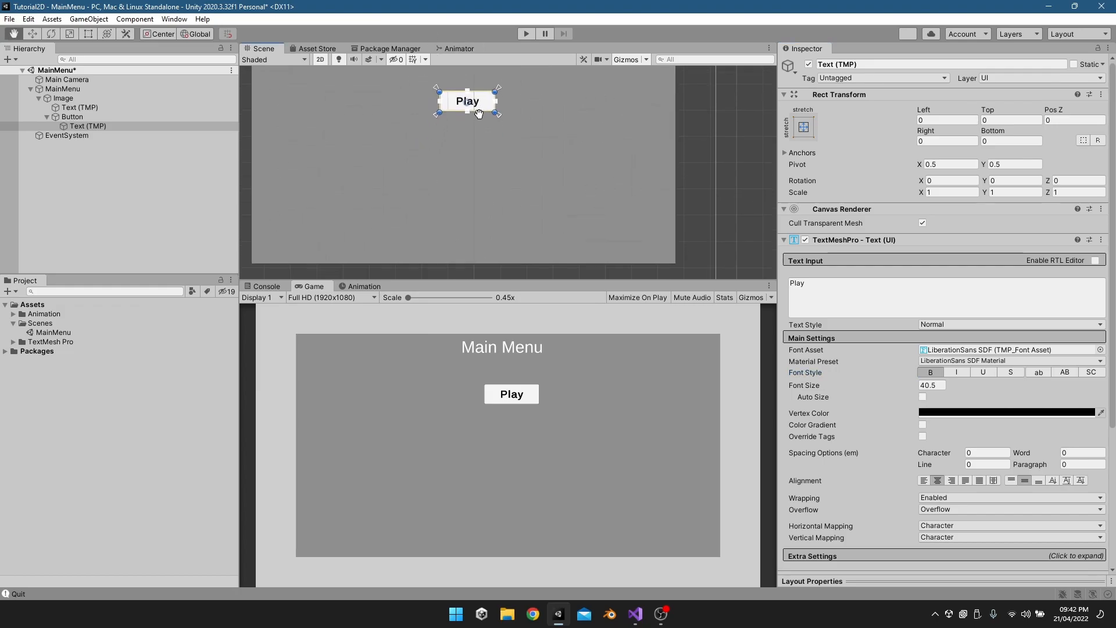
scroll(480, 113, "down", 4)
left_click(48, 117)
left_click(75, 117)
key("ctrl+d")
key("ctrl+d")
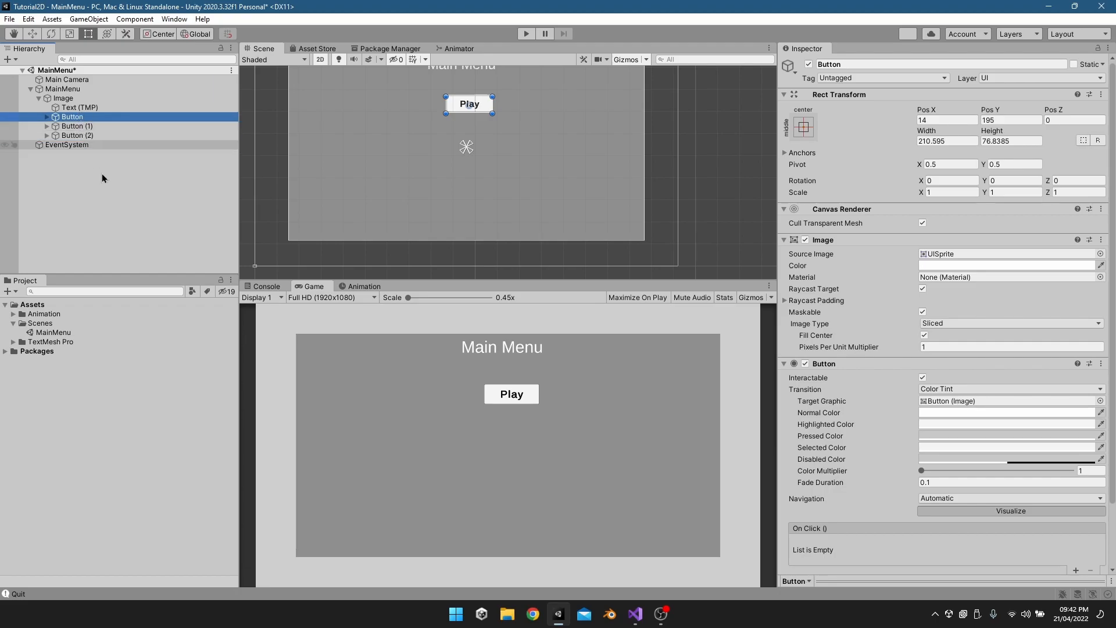
- Rename the three button objects in order as Play, Options and Exit
key("F2")
type("Play")
key("Return")
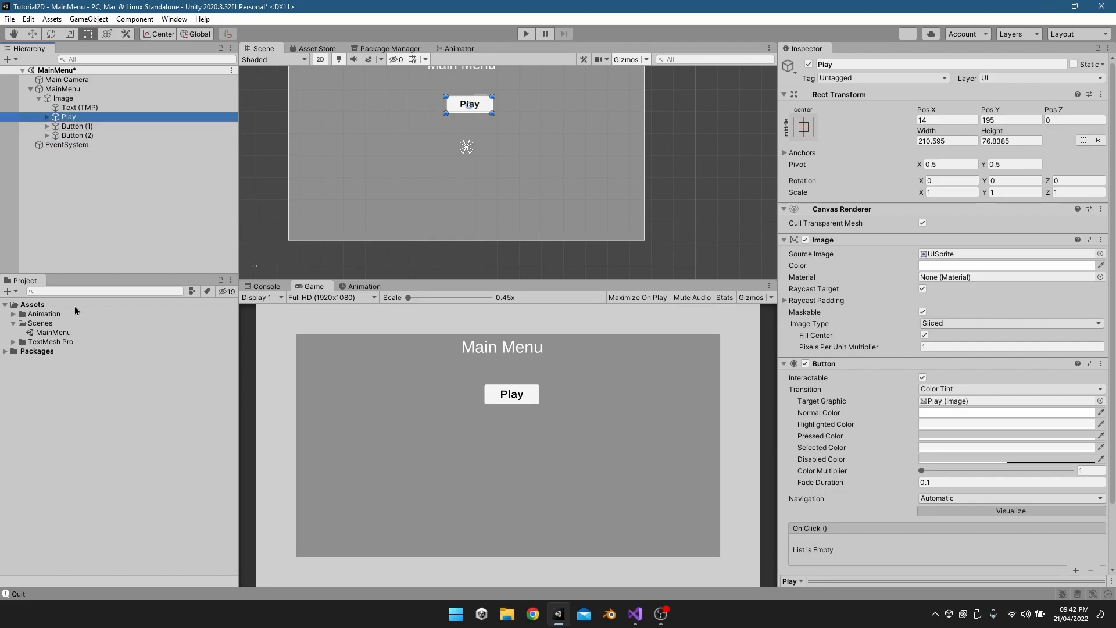
key("Down")
key("F2")
type("Optyions")
key("Return")
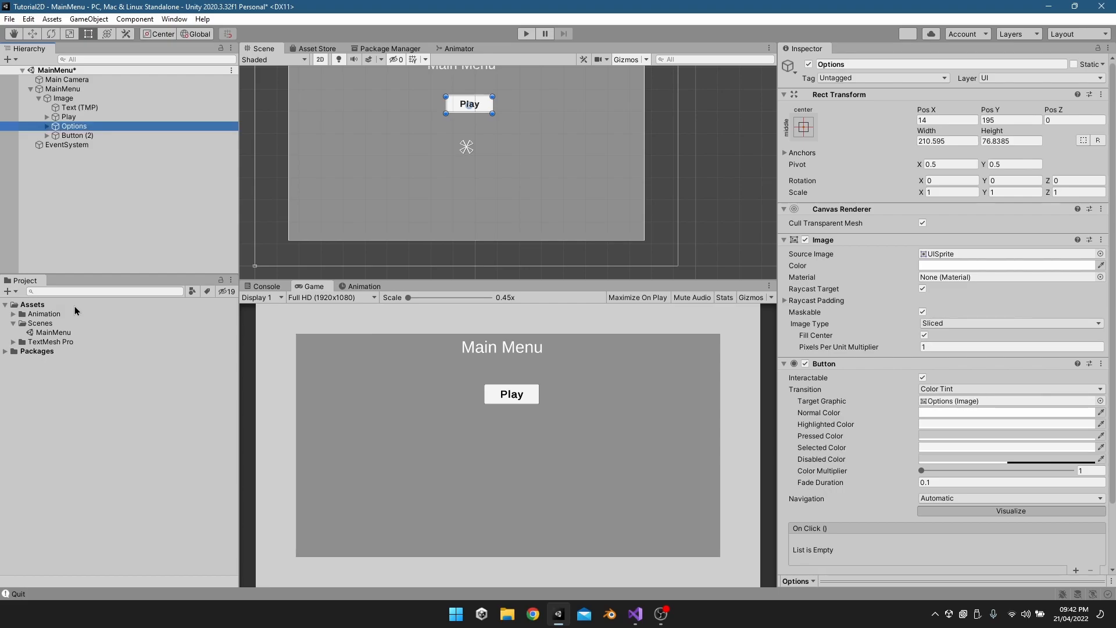
key("Down")
key("F2")
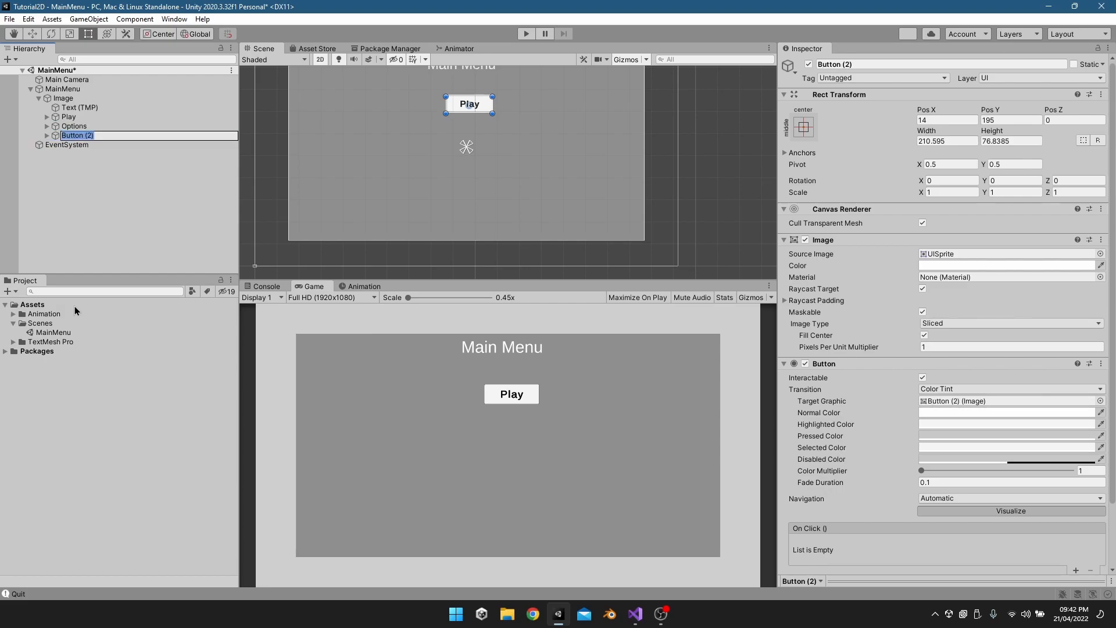
type("Exit")
key("Return")
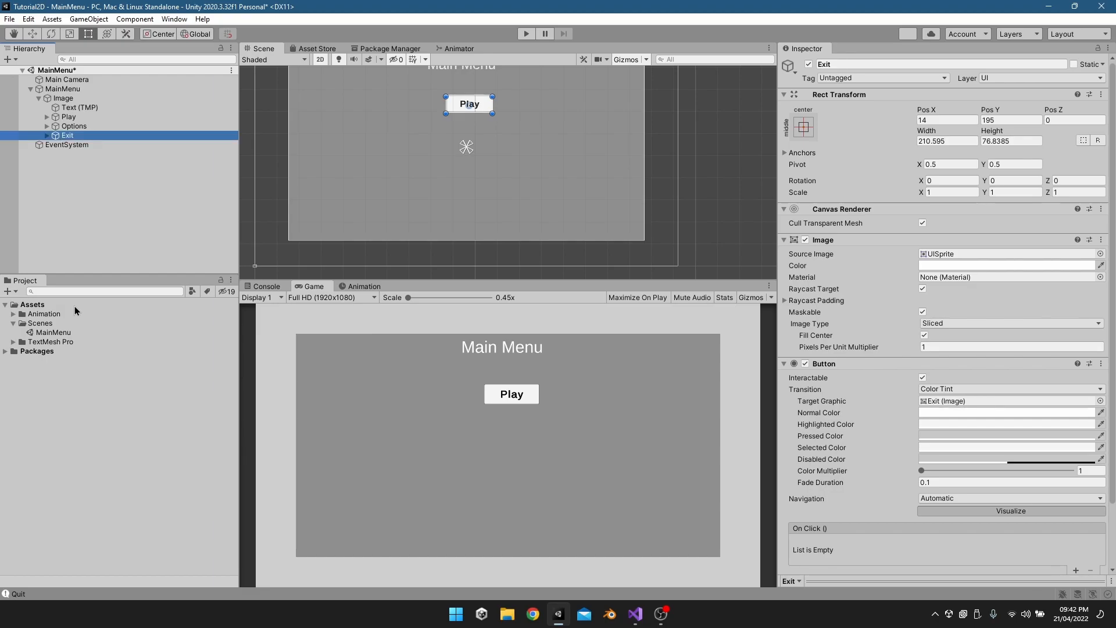
- Change the text label inside the Exit button to "Exit"
left_click(46, 135)
left_click(81, 145)
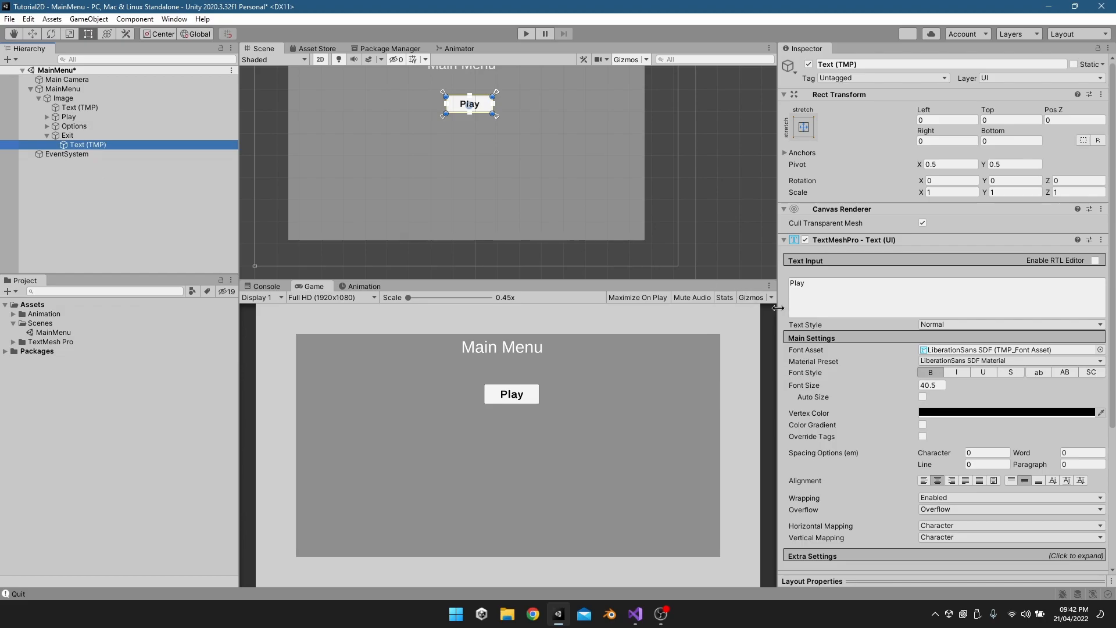
double_click(798, 283)
type("Exit")
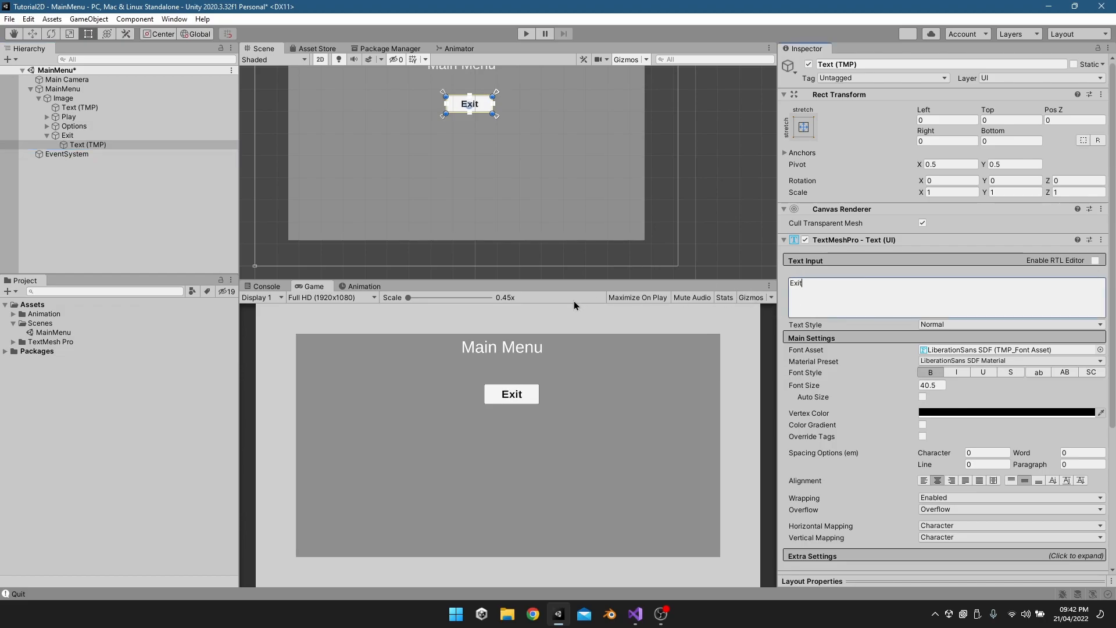
- Move the Exit button straight down near the grey panel's lower edge and the Options button between Play and Exit, at about Y -57
left_click(29, 36)
left_click_drag(470, 82, 472, 199)
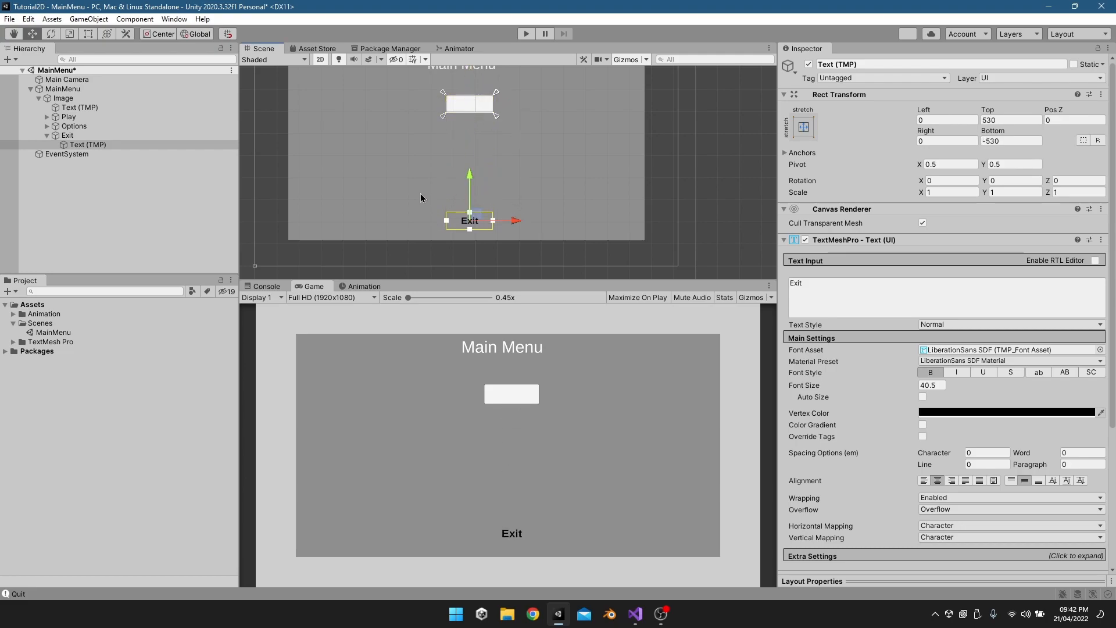
key("ctrl+z")
left_click(96, 134)
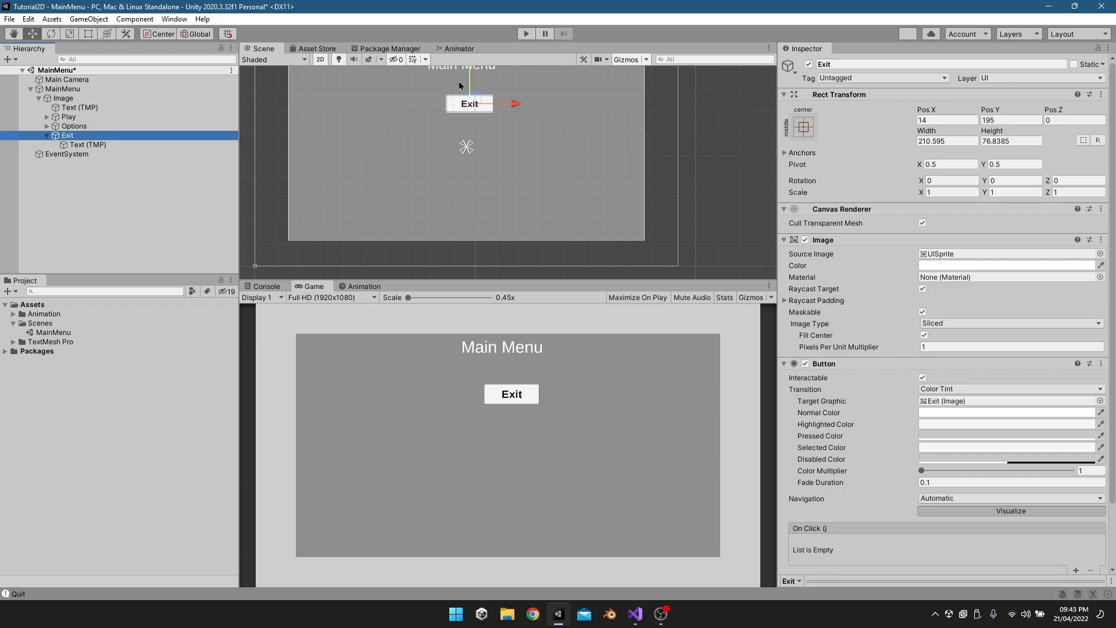
left_click_drag(469, 82, 463, 190)
left_click(210, 126)
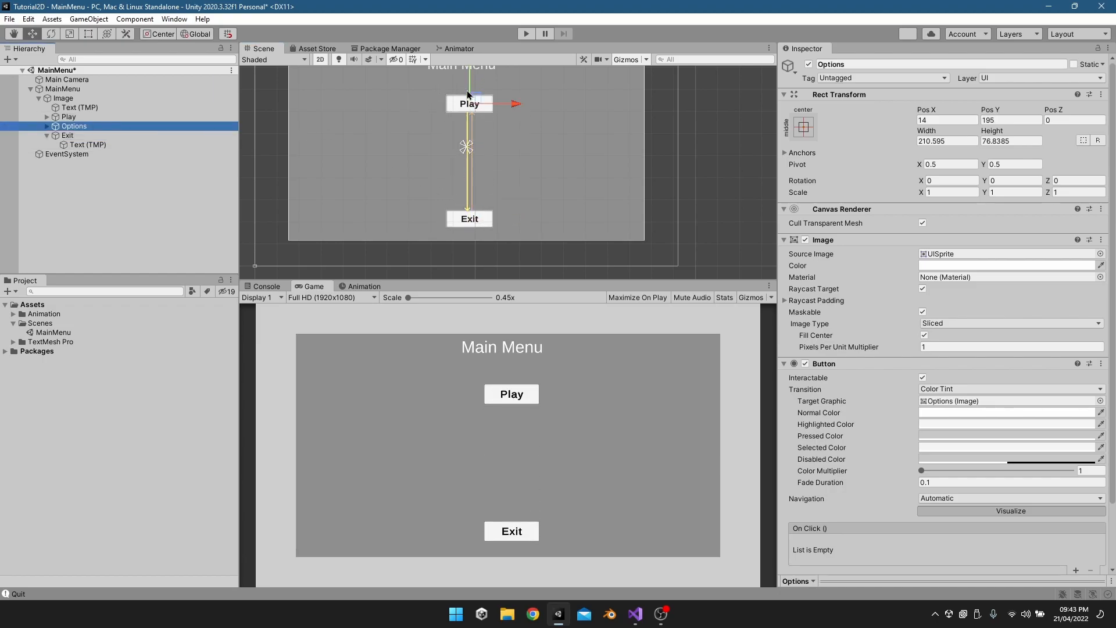
left_click_drag(468, 94, 468, 150)
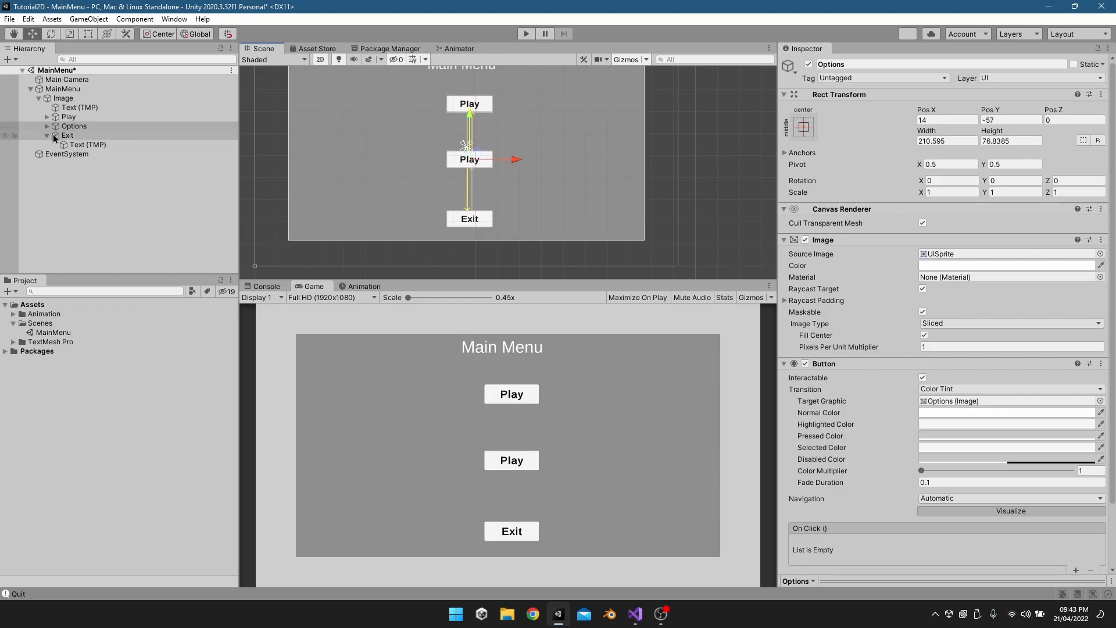
- Change the text label inside the Options button to "Options" and collapse the Image's children in the object tree
left_click(46, 135)
left_click(47, 126)
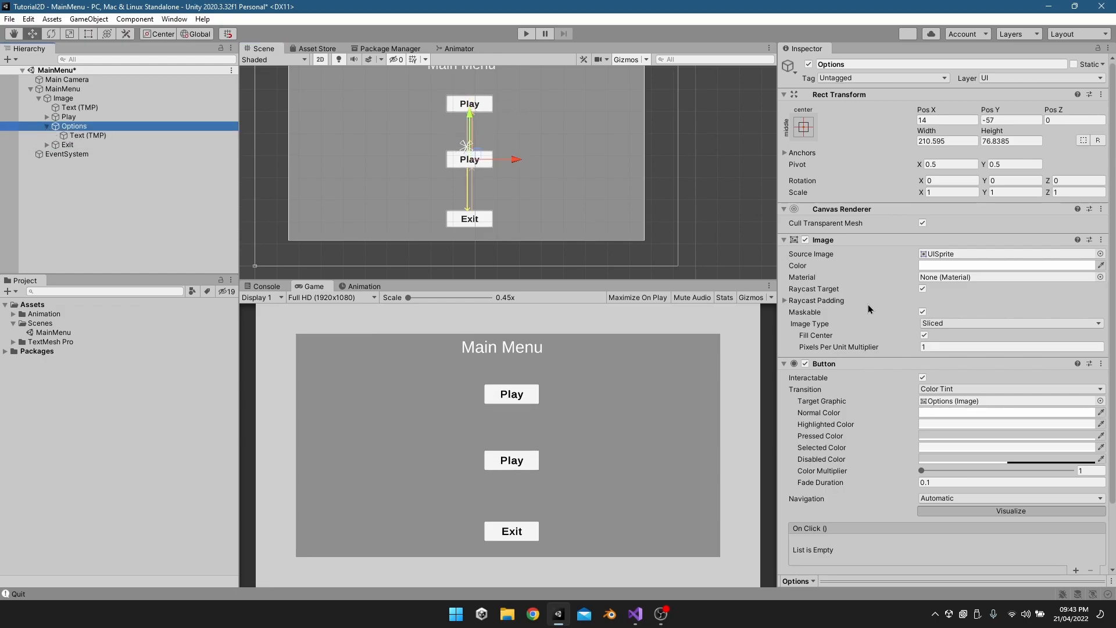
left_click(88, 135)
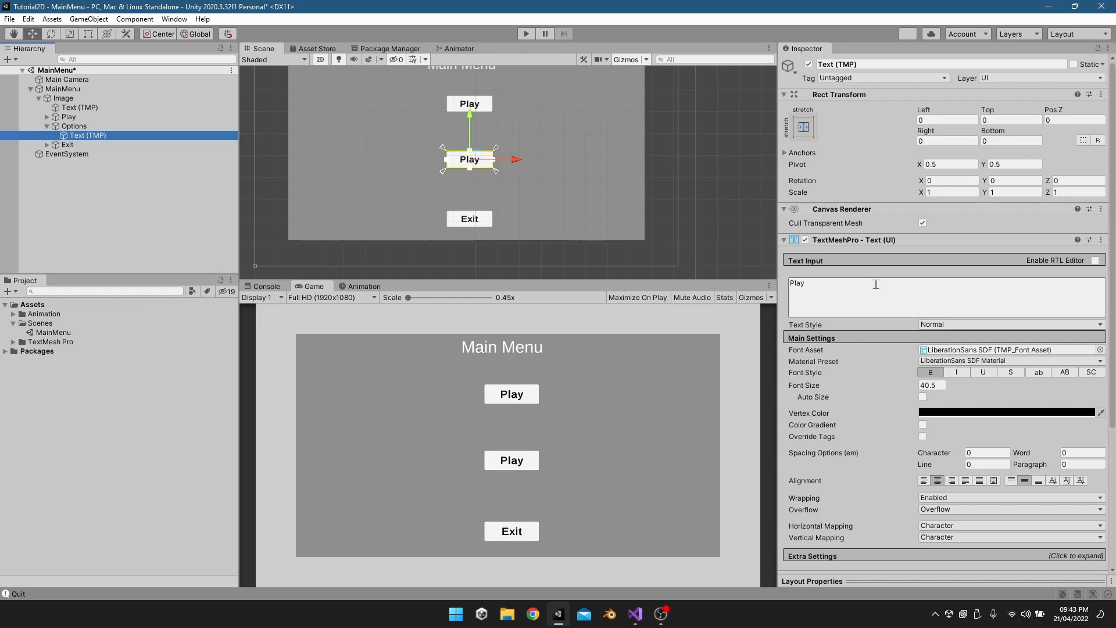
left_click(942, 297)
type("Options")
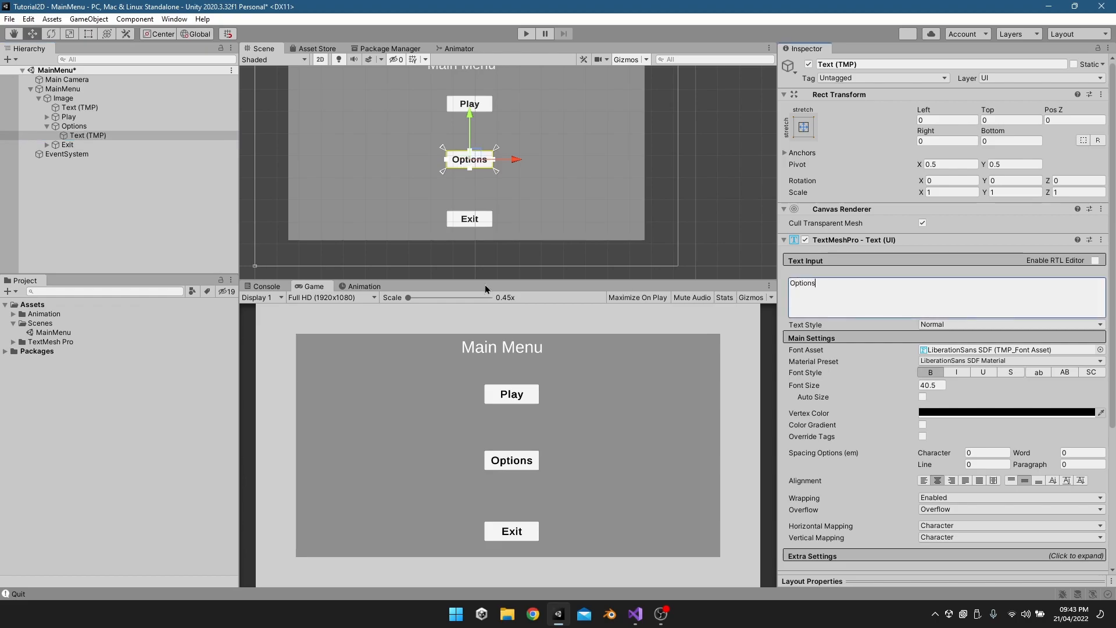
left_click(46, 126)
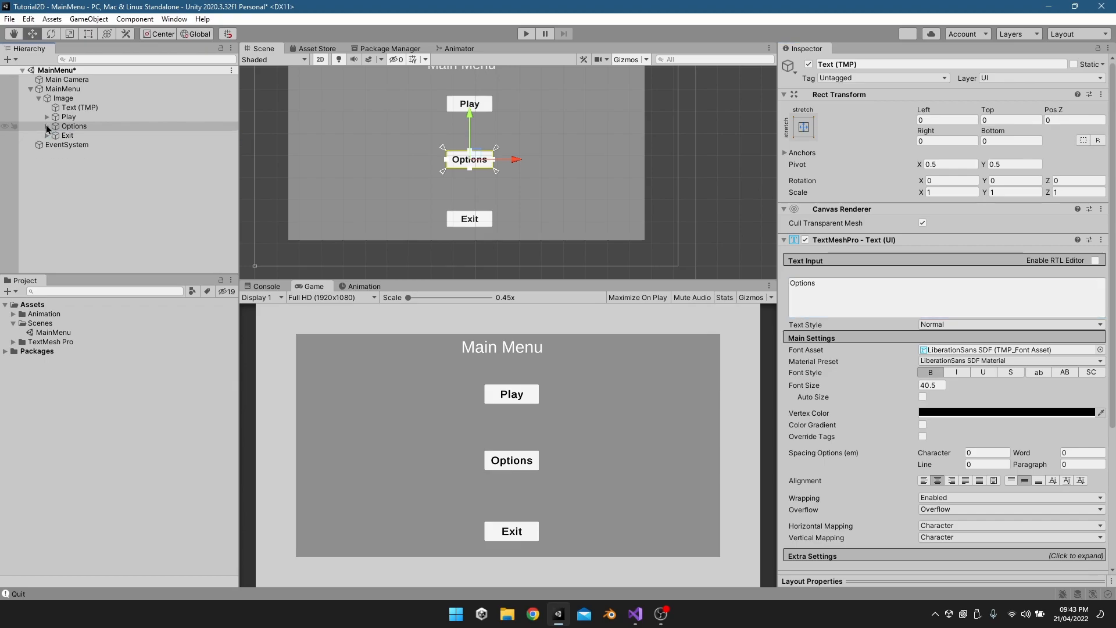
left_click(38, 99)
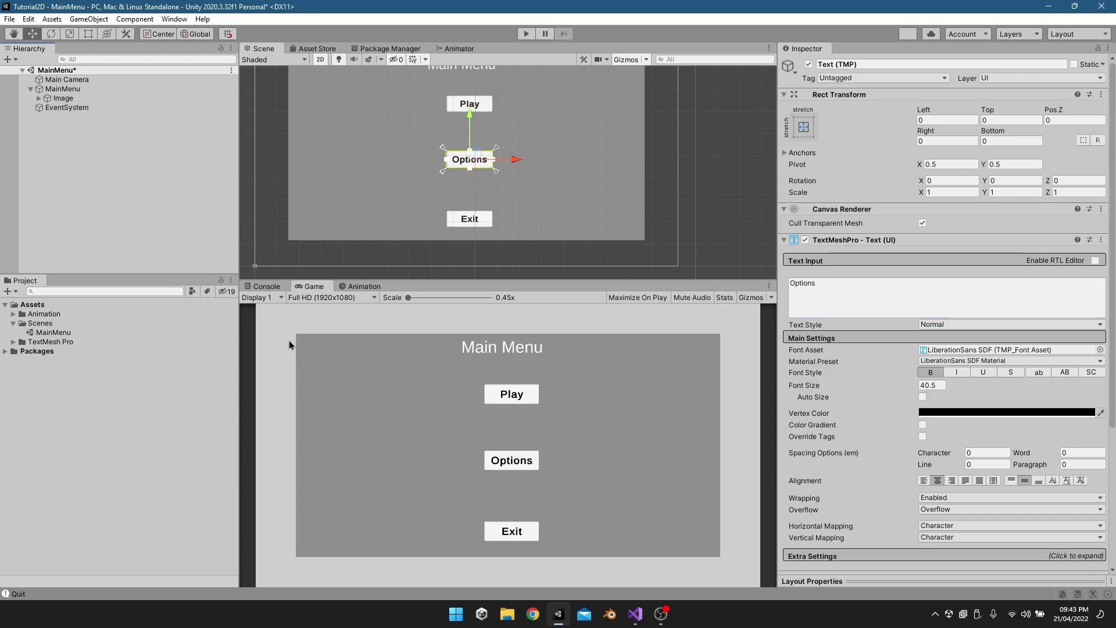
left_click(50, 99)
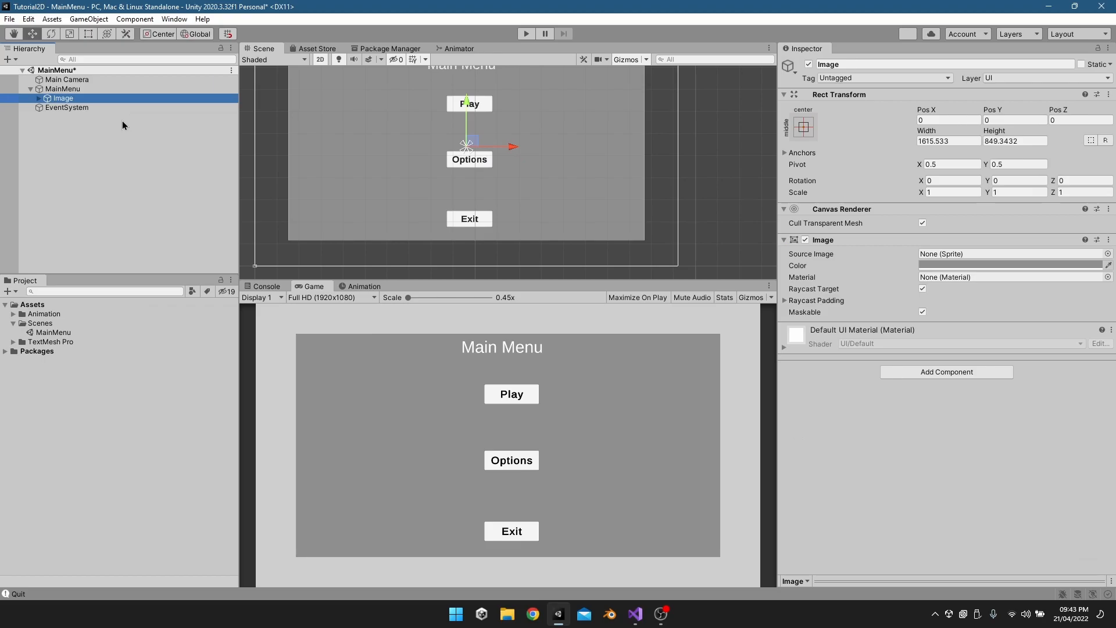
left_click(39, 98)
left_click(39, 98)
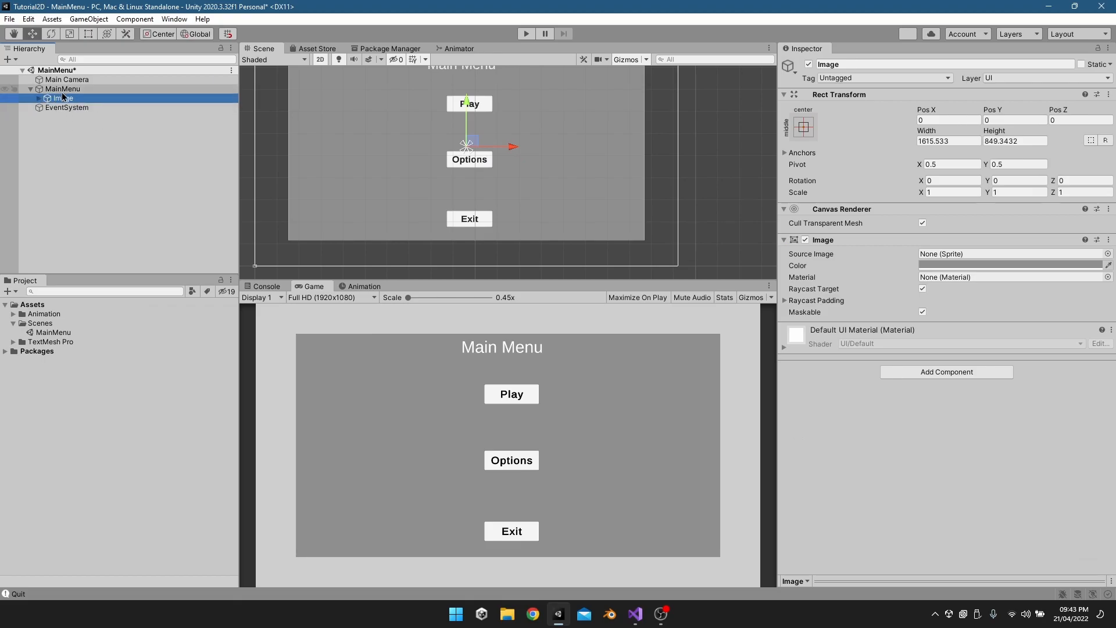
- Create a new script named MainMenuController and add it as a component to the MainMenu canvas
left_click(64, 90)
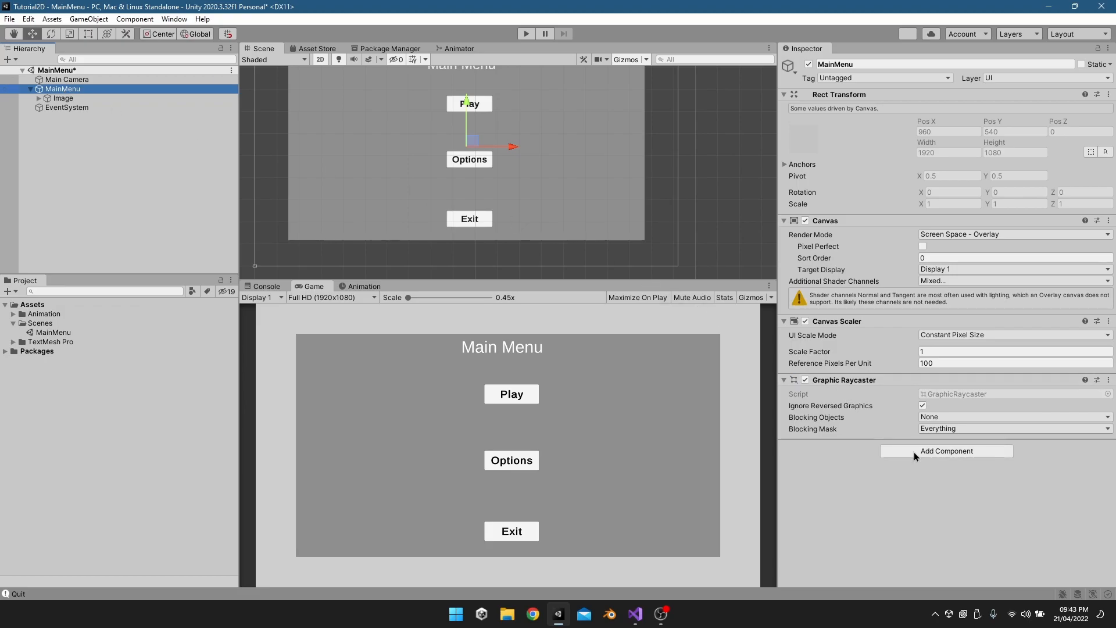
left_click(916, 451)
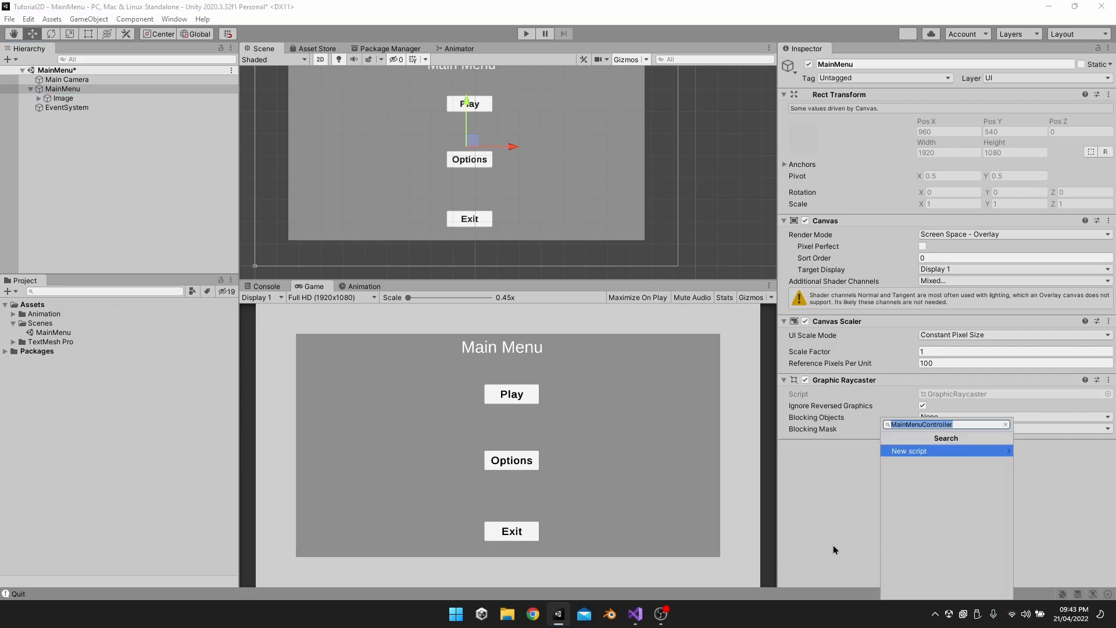
type("MainMenuController")
key("Return")
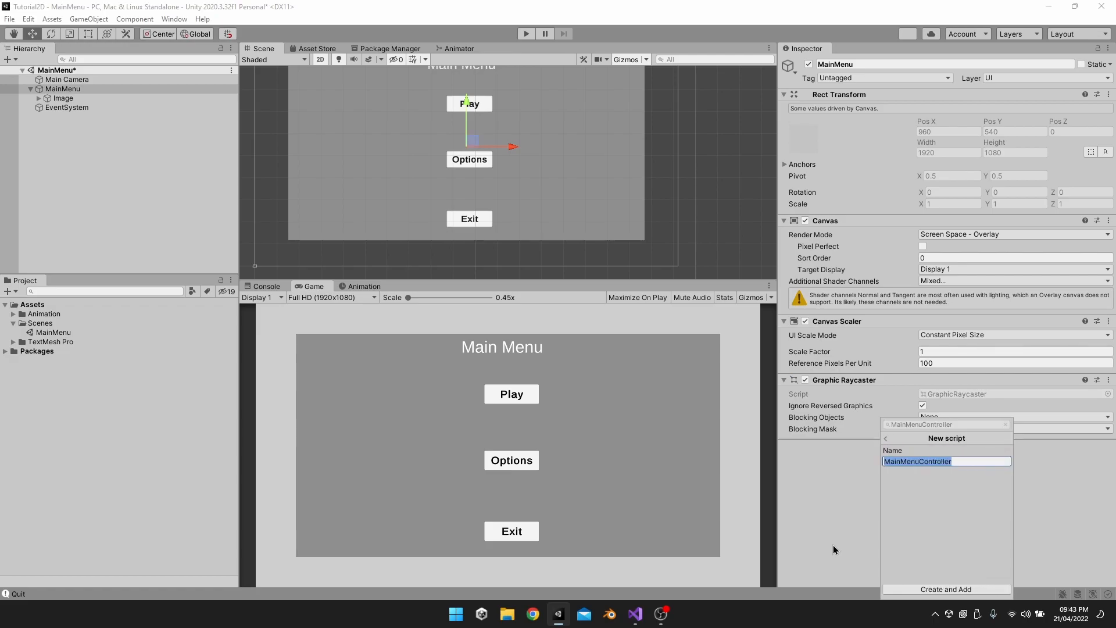
left_click(947, 589)
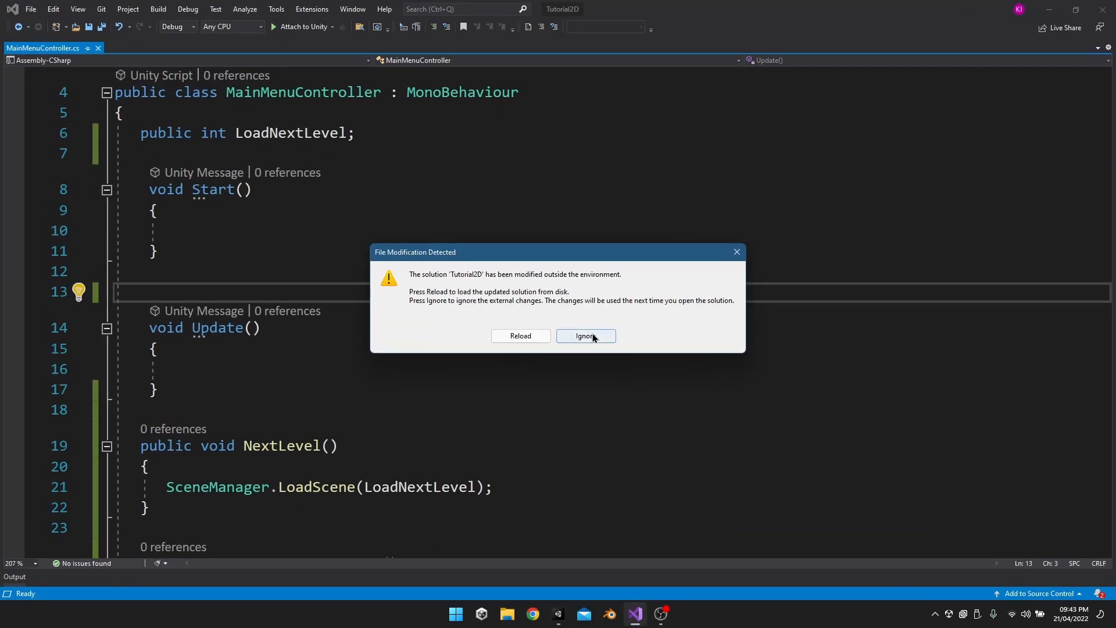
- In Visual Studio, ignore the external solution changes and delete the default comments above Start and Update in MainMenuController.cs
left_click(587, 336)
left_click_drag(478, 268, 149, 269)
key("BackSpace")
left_click_drag(562, 133, 147, 133)
key("BackSpace")
- Remove the System.Collections and System.Collections.Generic using directives, keeping only UnityEngine
scroll(232, 175, "up", 2)
left_click_drag(439, 99, 84, 102)
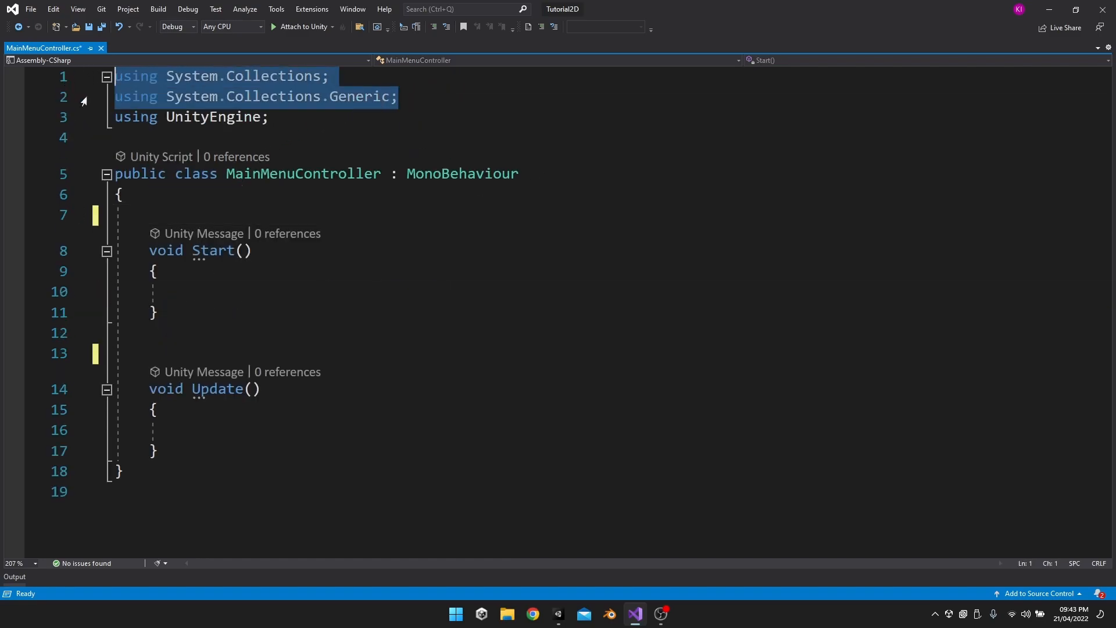
key("BackSpace")
key("Delete")
- Declare a public int field named loadNextLevel at the start of the MainMenuController class
left_click(192, 154)
left_click(219, 175)
key("Return")
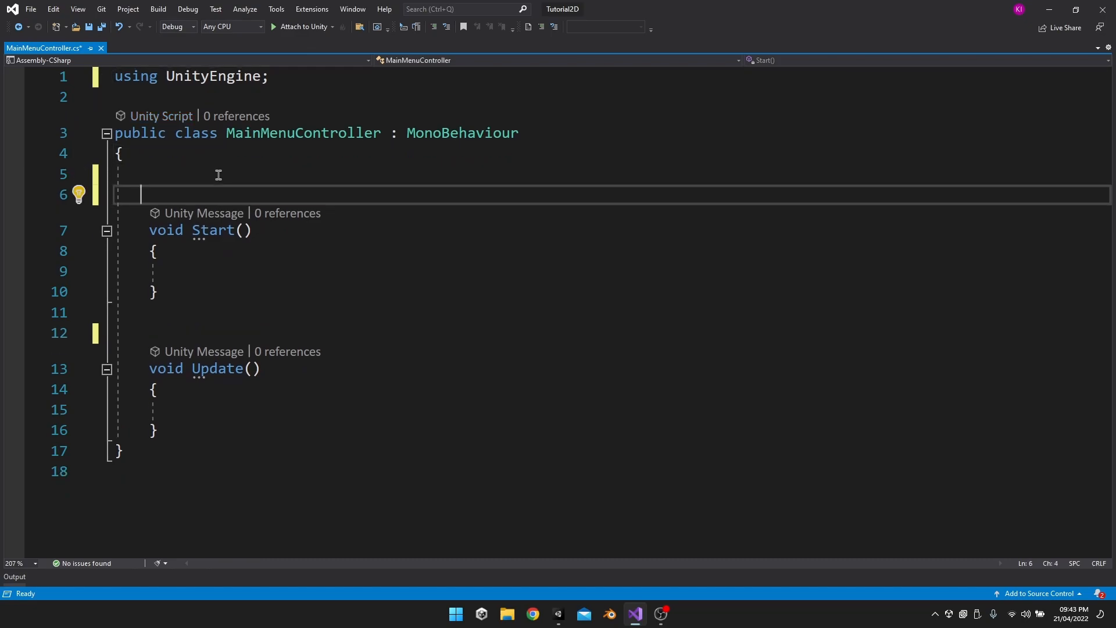
type("publi")
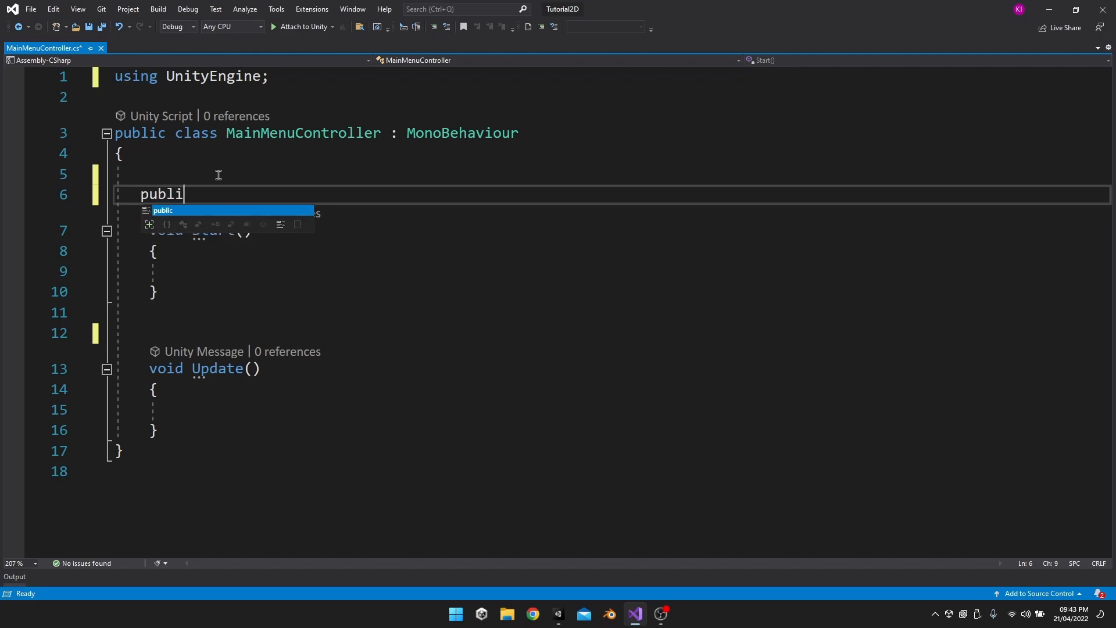
type("c Int (Load")
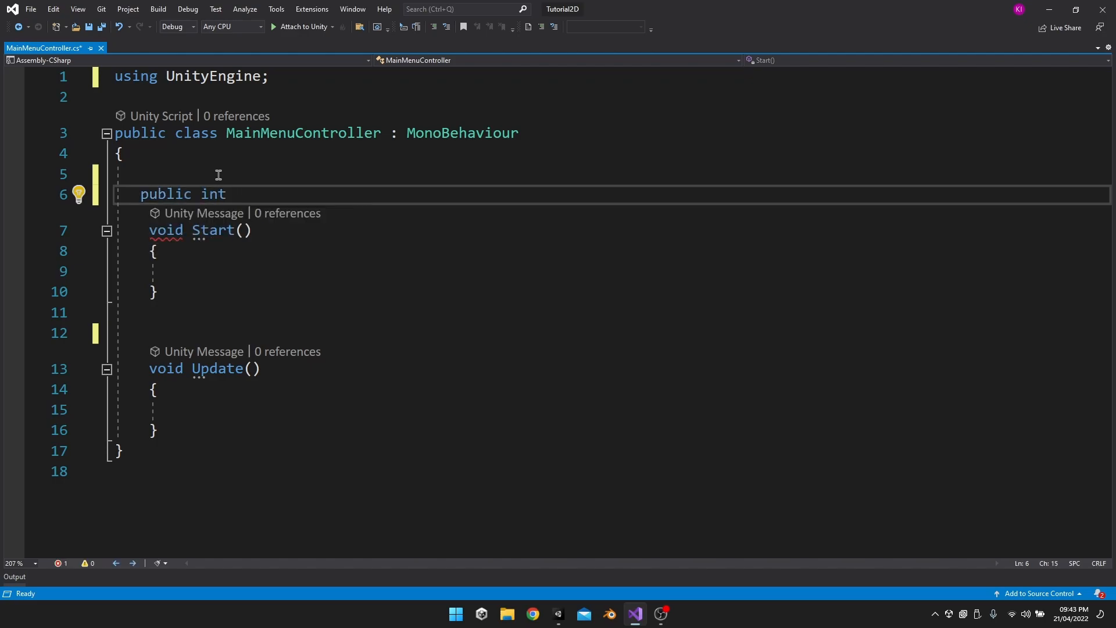
key("ctrl+a")
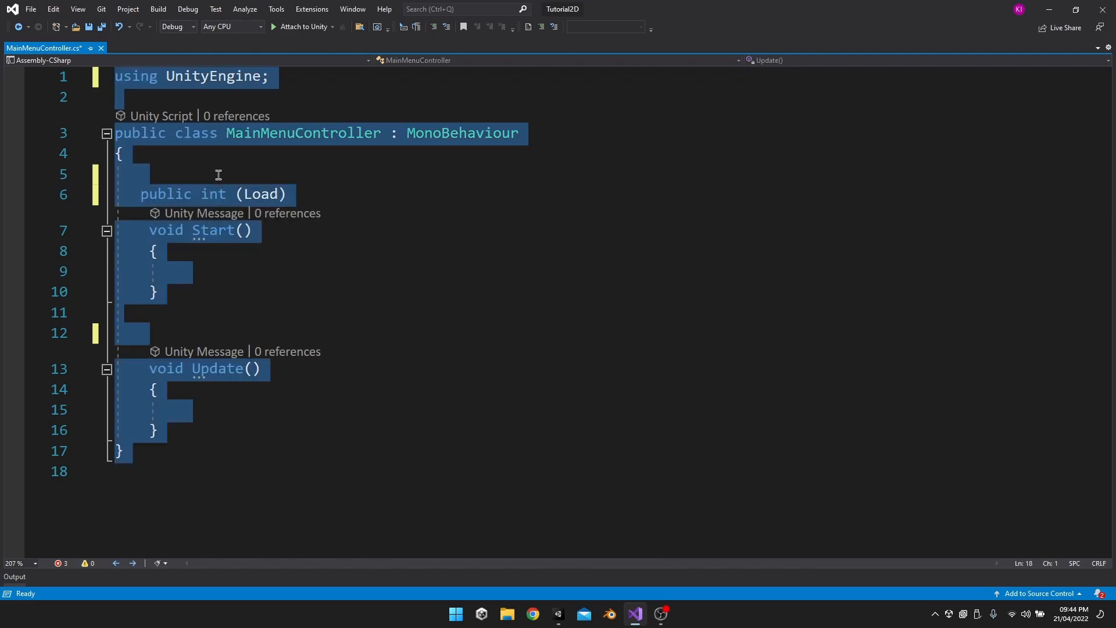
left_click(298, 195)
key("BackSpace")
key("BackSpace")
key("BackSpace")
key("BackSpace")
key("BackSpace")
key("BackSpace")
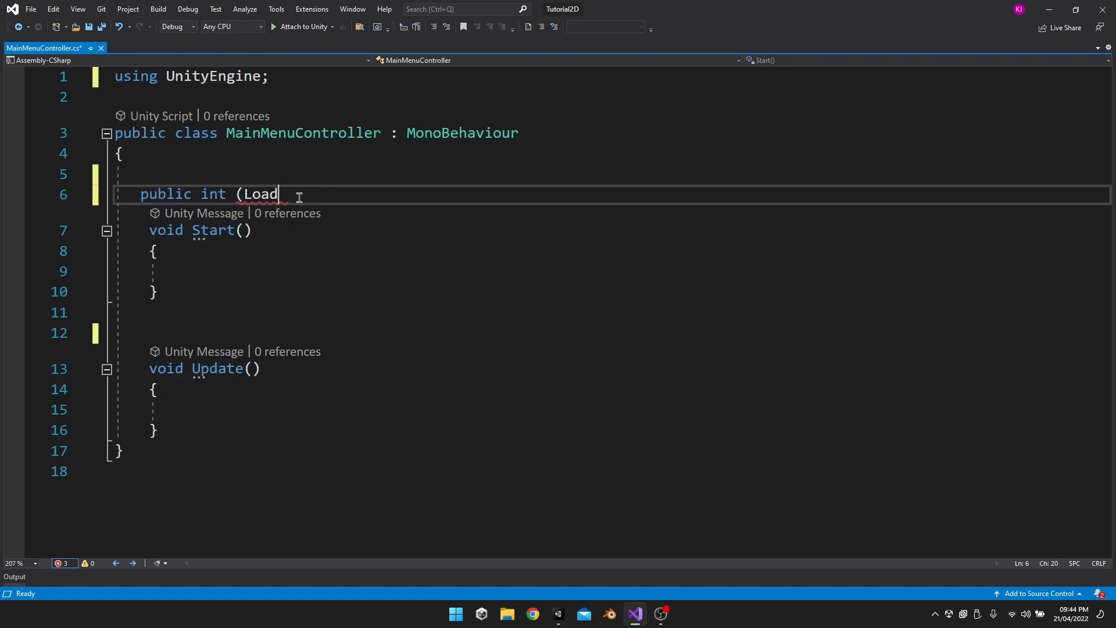
type("loadN")
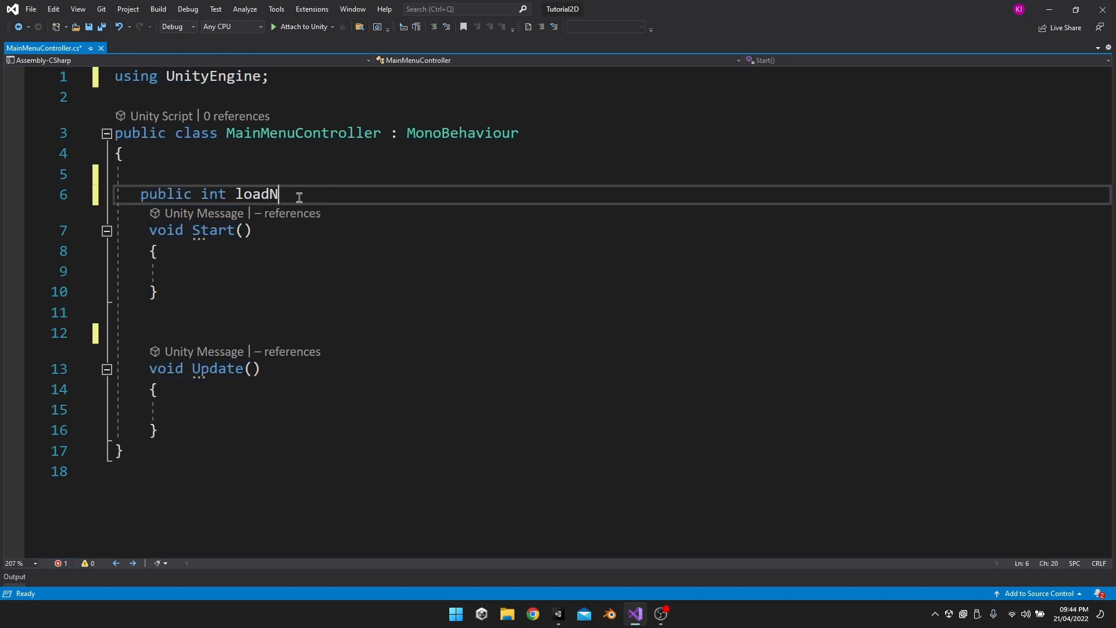
type("extLevel")
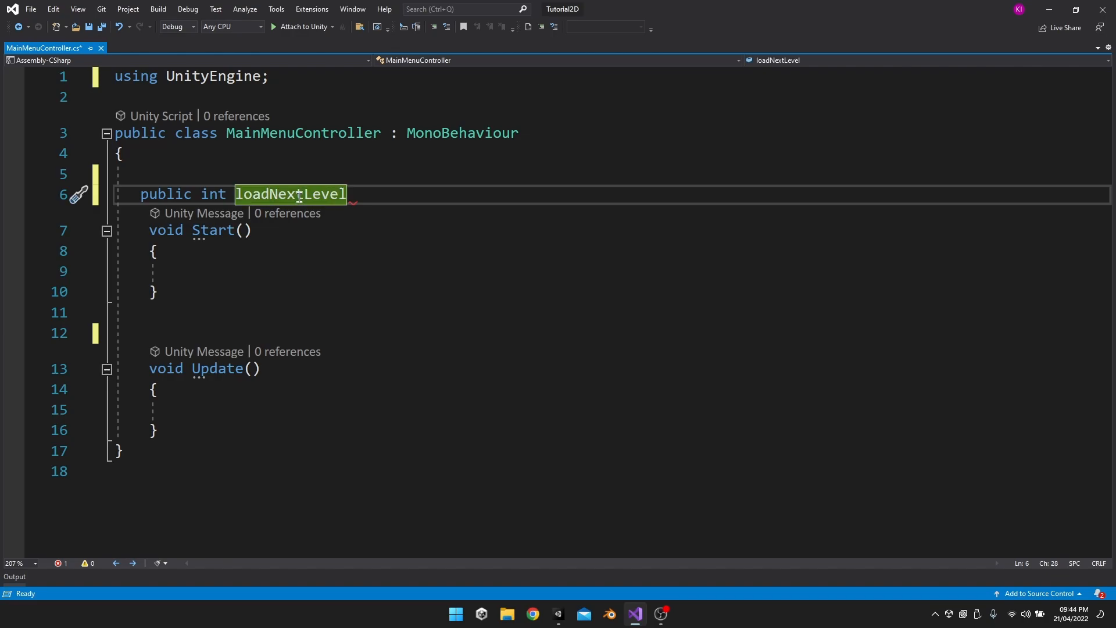
type("();")
key("Left")
key("BackSpace")
key("BackSpace")
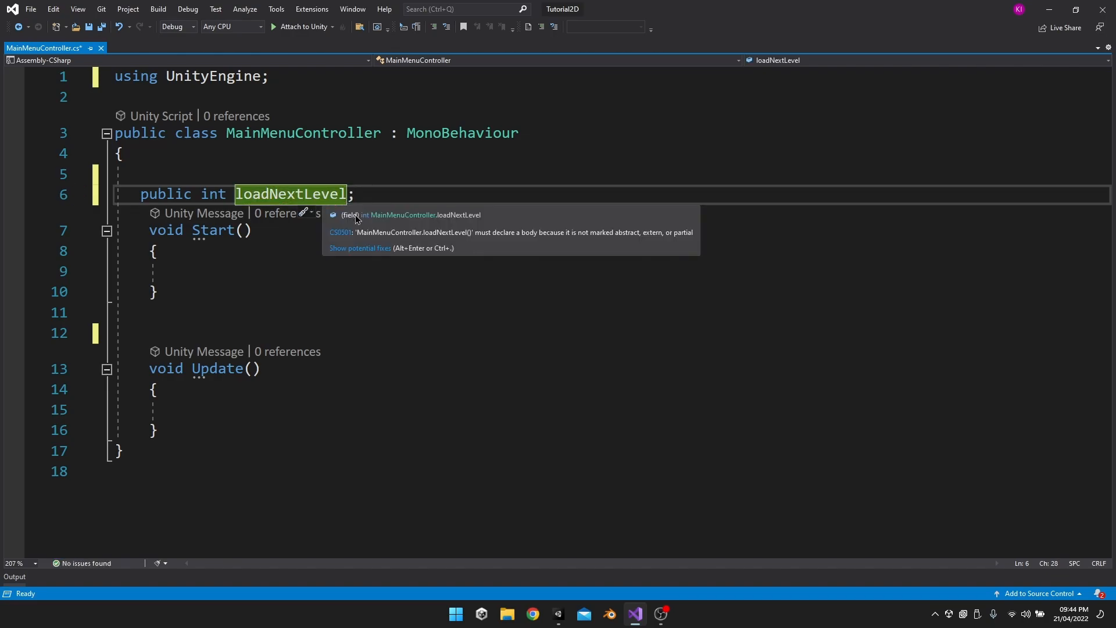
- Add a using directive for UnityEngine.SceneManagement below the UnityEngine one, leaving a blank line before the class
left_click(314, 100)
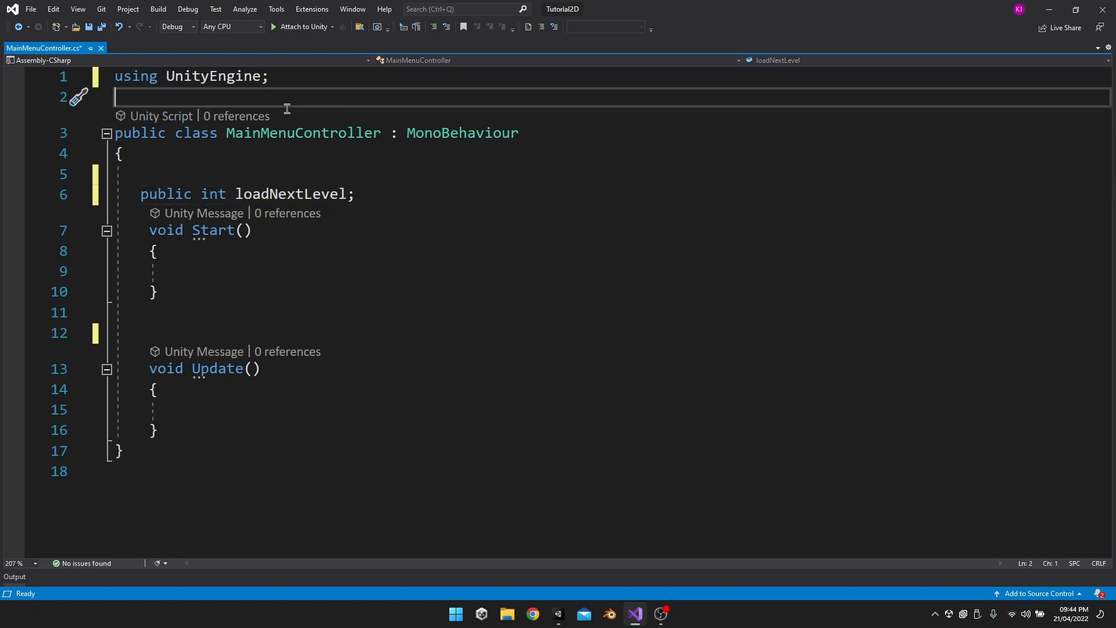
key("Return")
left_click(212, 105)
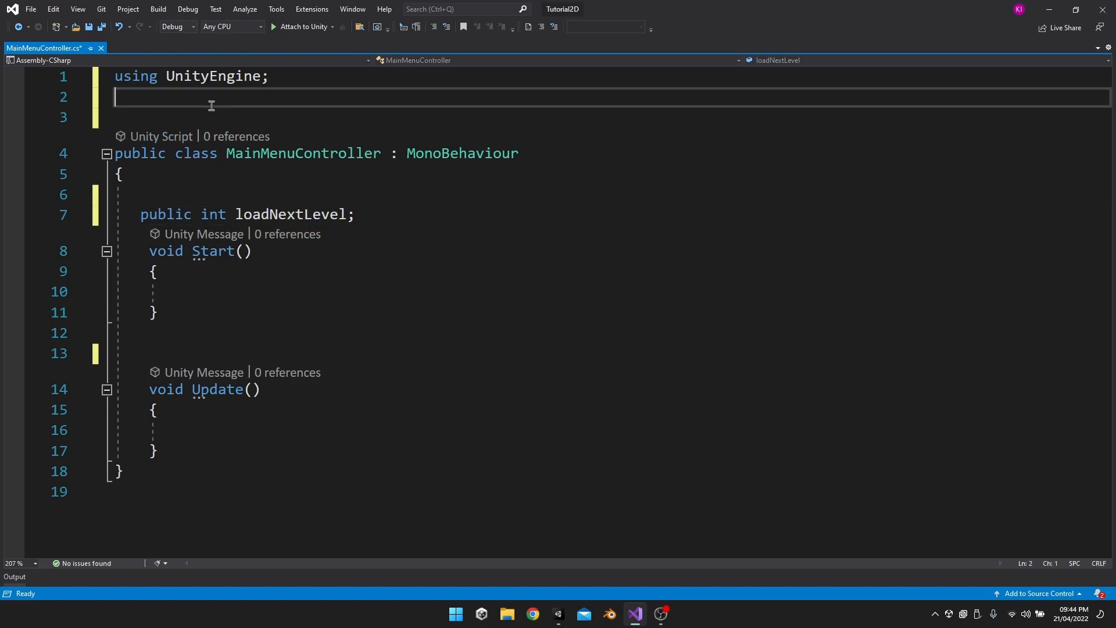
type("using Un")
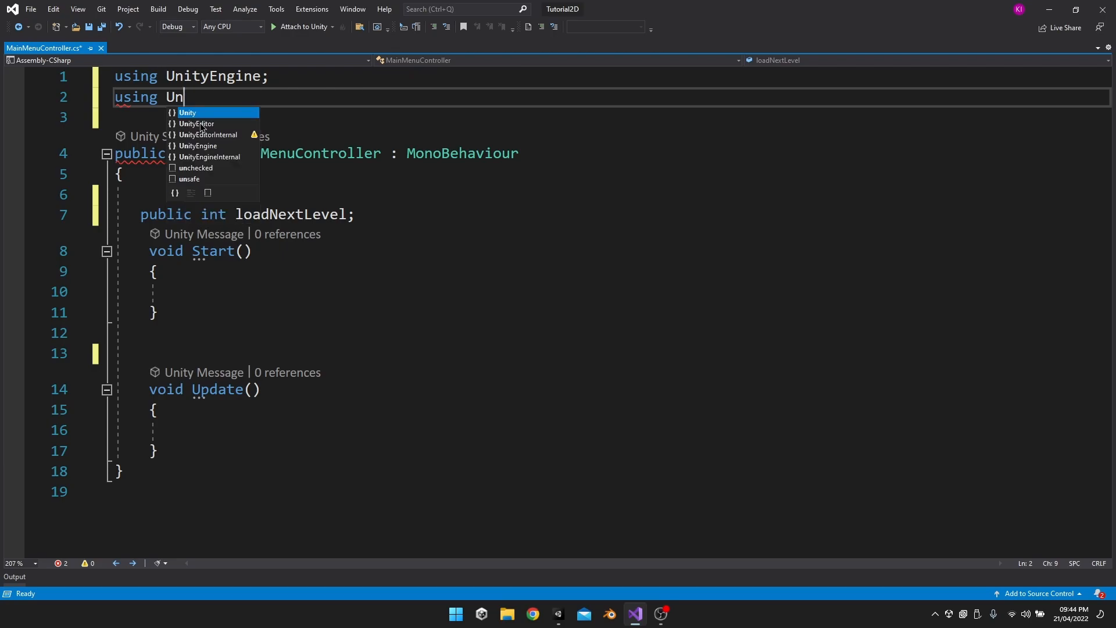
type("ityEnginer")
key("BackSpace")
key("BackSpace")
key("BackSpace")
key("BackSpace")
key("BackSpace")
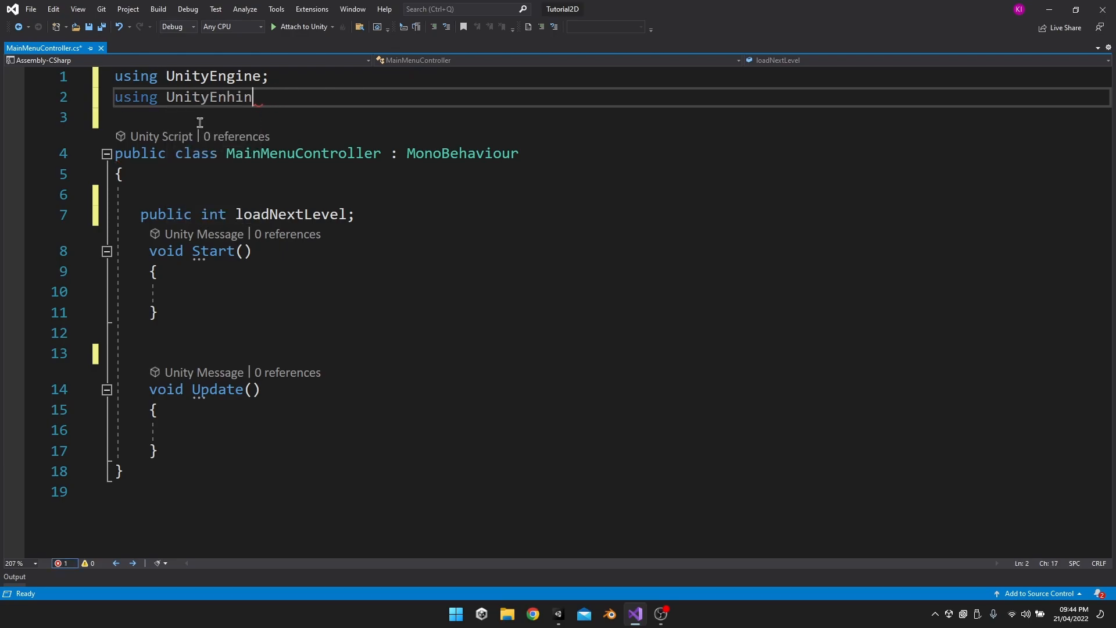
type("gine.")
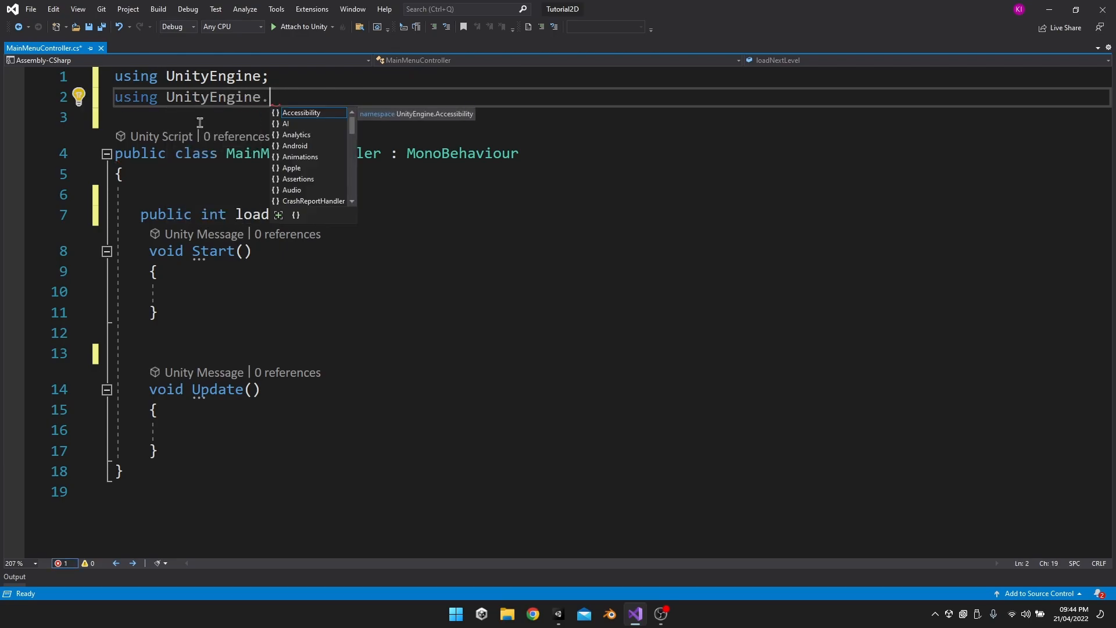
type("sce")
key("Tab")
scroll(200, 122, "down", 2)
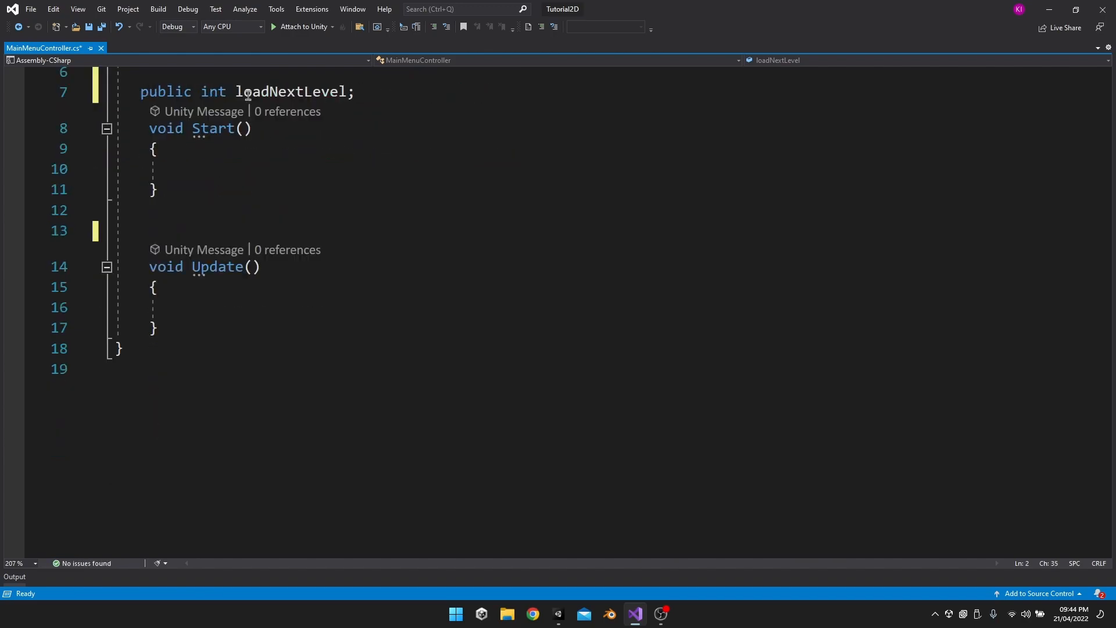
scroll(360, 109, "up", 2)
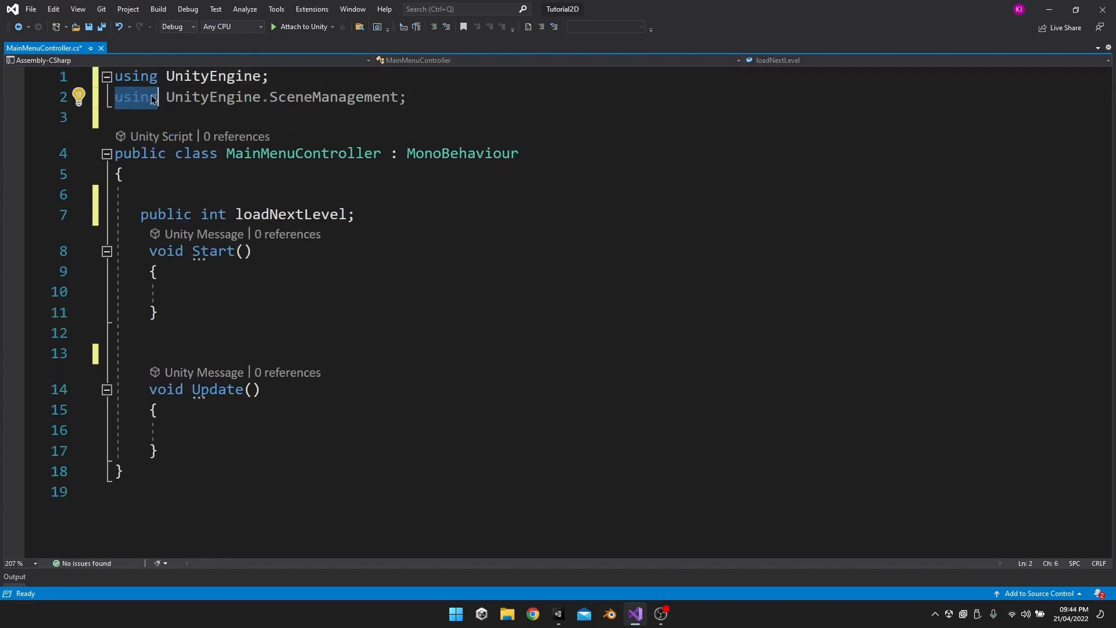
double_click(317, 97)
- Delete the empty Start and Update methods from the MainMenuController class
scroll(506, 205, "down", 1)
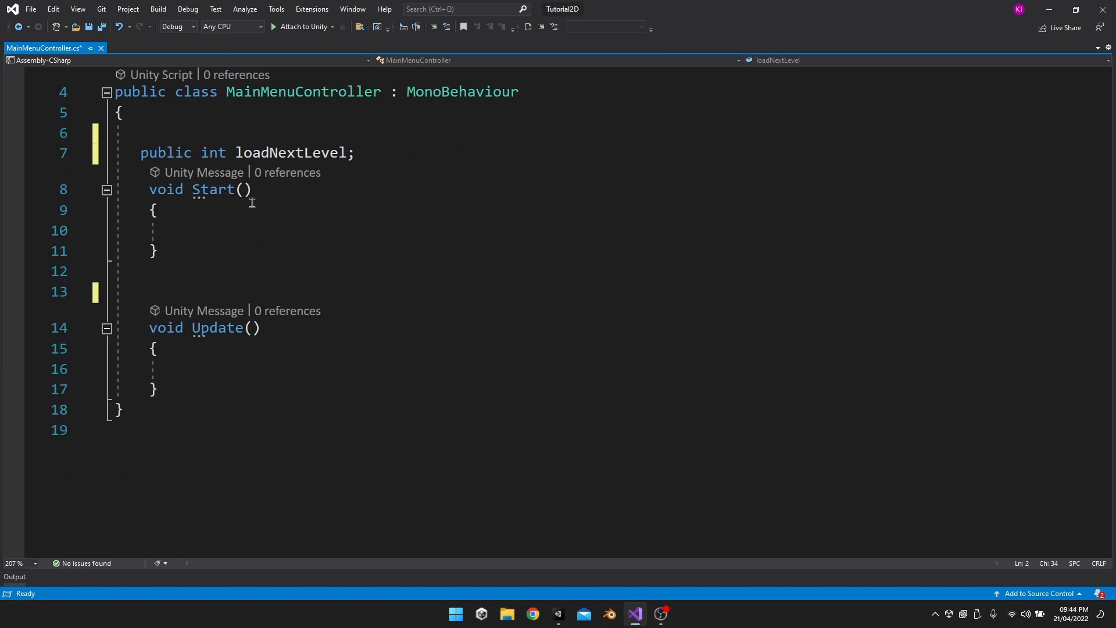
scroll(245, 309, "down", 1)
left_click_drag(225, 328, 147, 137)
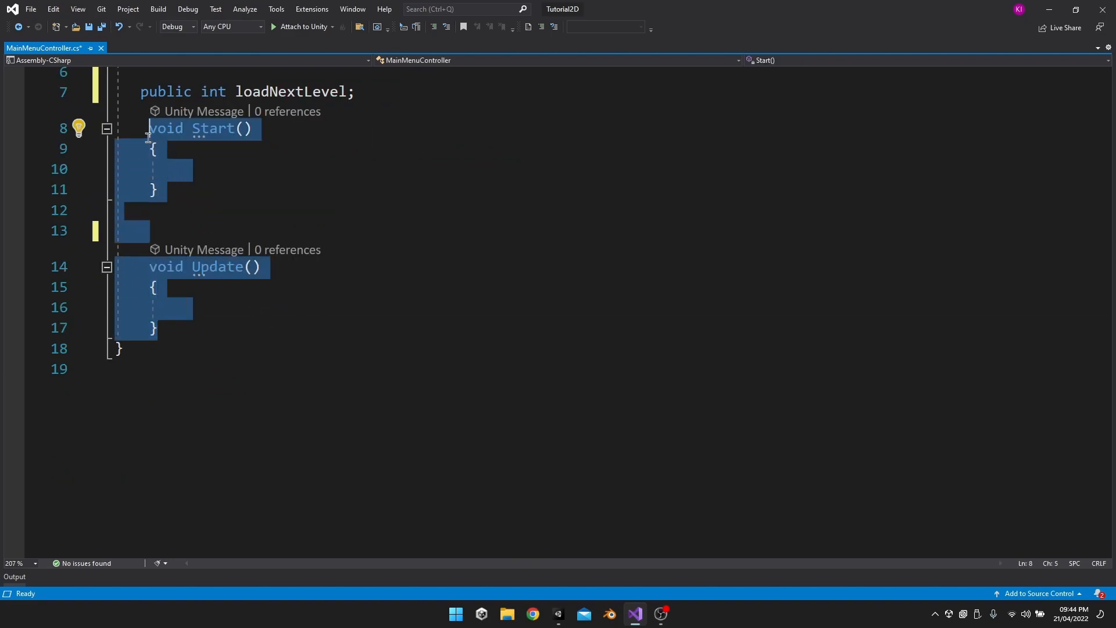
key("Delete")
- Add an empty public void LoadNextLevel() method below the loadNextLevel field, separated by a blank line
scroll(148, 138, "up", 2)
left_click(357, 214)
key("Return")
key("Return")
type("publ")
key("Tab")
type("void LoadNextLevel() {")
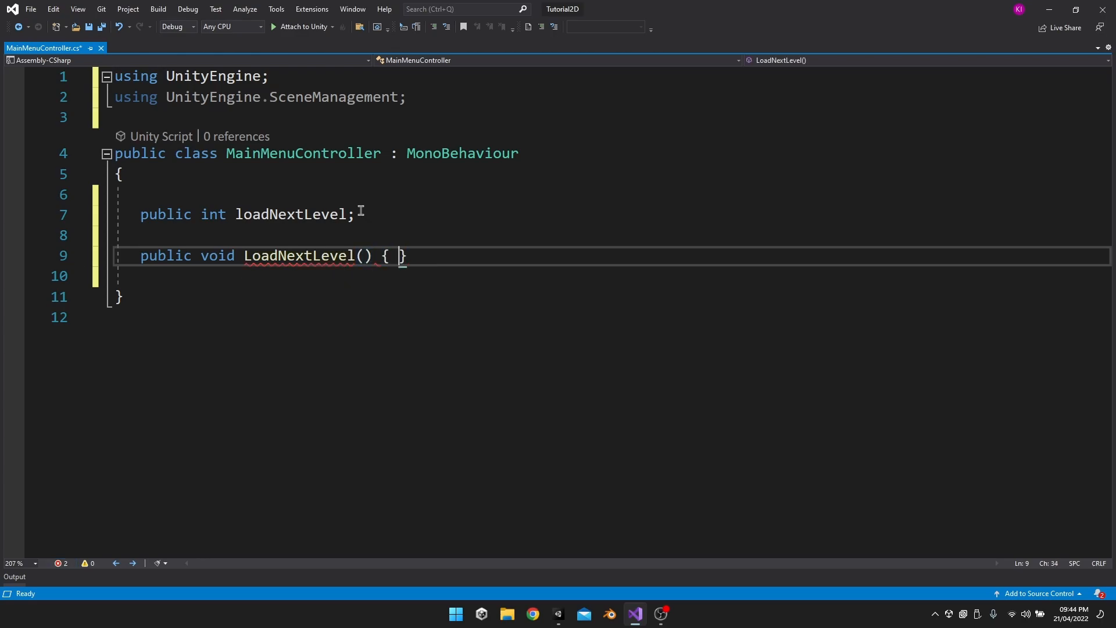
key("Return")
left_click_drag(140, 271, 375, 273)
left_click(359, 315)
left_click_drag(200, 271, 409, 292)
left_click(361, 312)
scroll(231, 333, "down", 3)
left_click_drag(141, 209, 341, 223)
- Begin a SceneManager.LoadScene() call inside the body of the LoadNextLevel method
left_click(191, 254)
type("Scene")
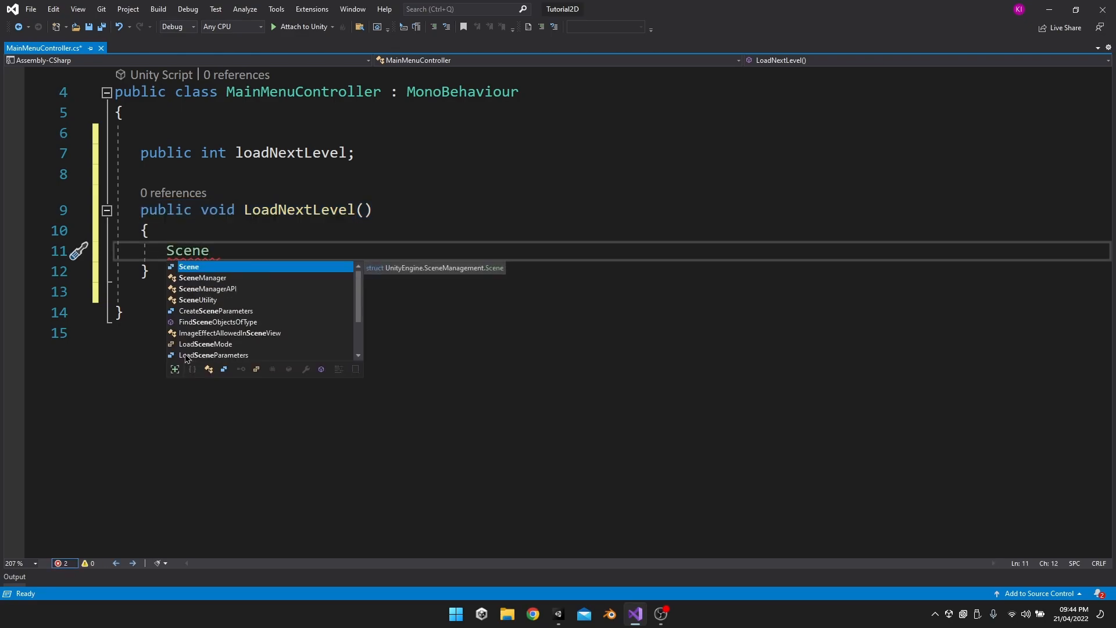
key("Escape")
type("Manager.LoadScene")
key("Escape")
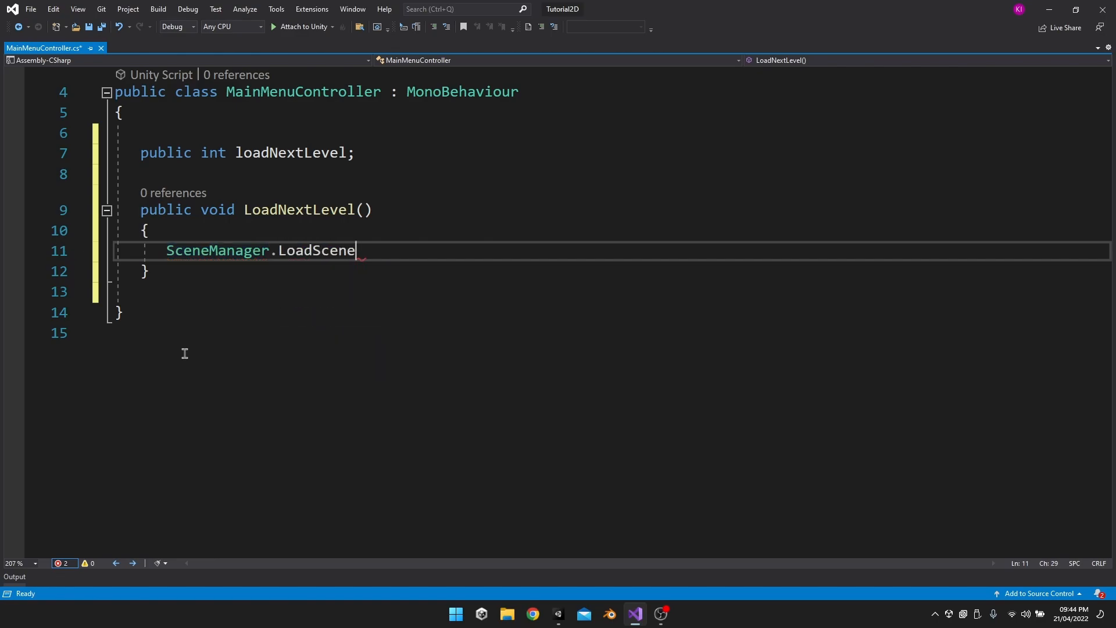
type("(")
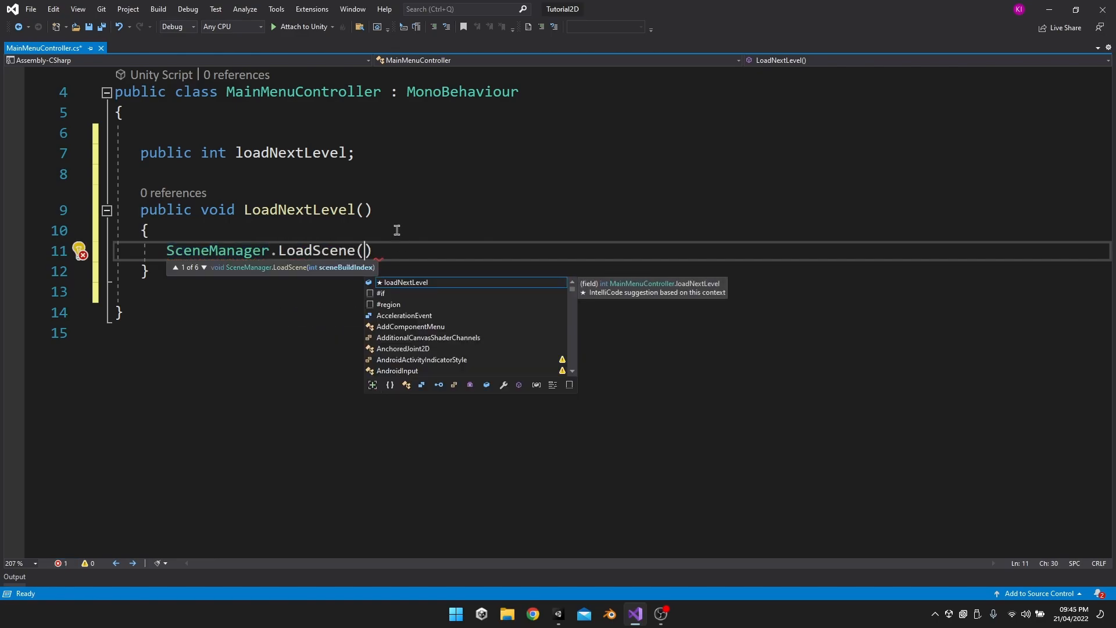
- Pass the loadNextLevel field as the argument of the LoadScene call and end the statement with a semicolon
double_click(302, 154)
key("ctrl+c")
left_click(366, 251)
key("ctrl+v")
left_click_drag(408, 252, 417, 255)
left_click(527, 250)
type(";")
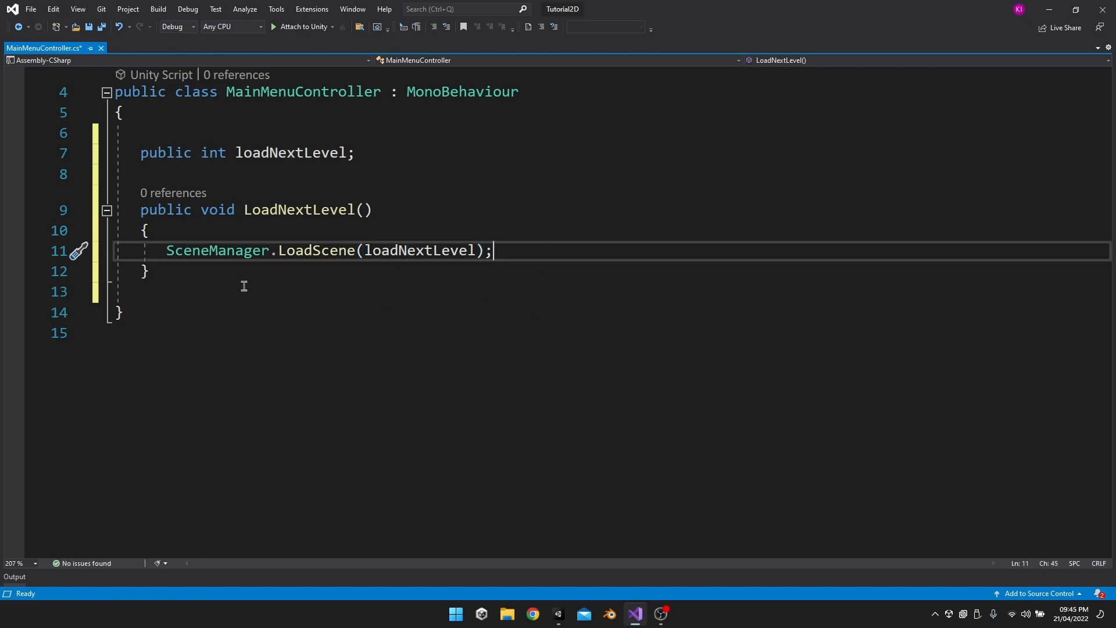
scroll(354, 267, "up", 1)
left_click_drag(492, 313, 166, 313)
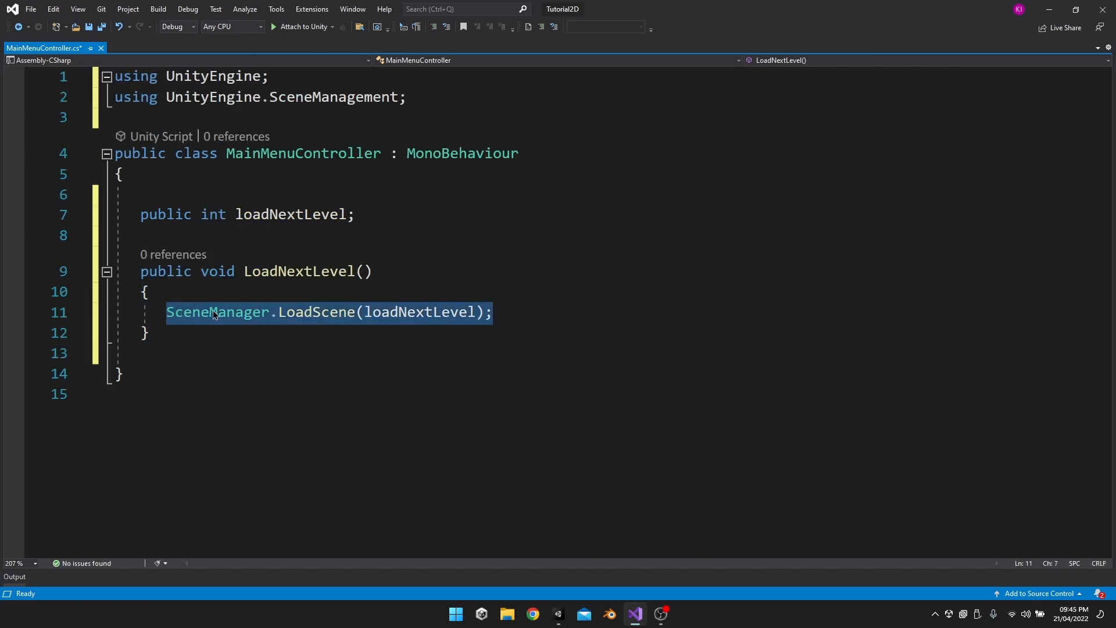
left_click(210, 314)
- Add an empty public void QuitGame() method below LoadNextLevel, separated by a blank line
left_click(533, 321)
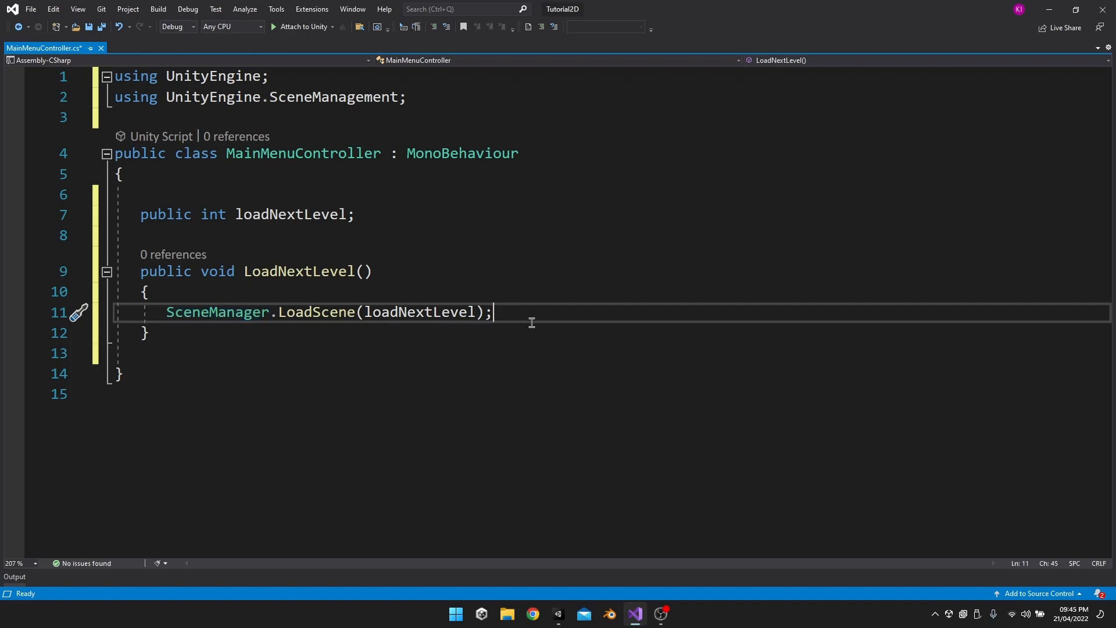
key("Down")
key("Return")
key("Return")
type("public ")
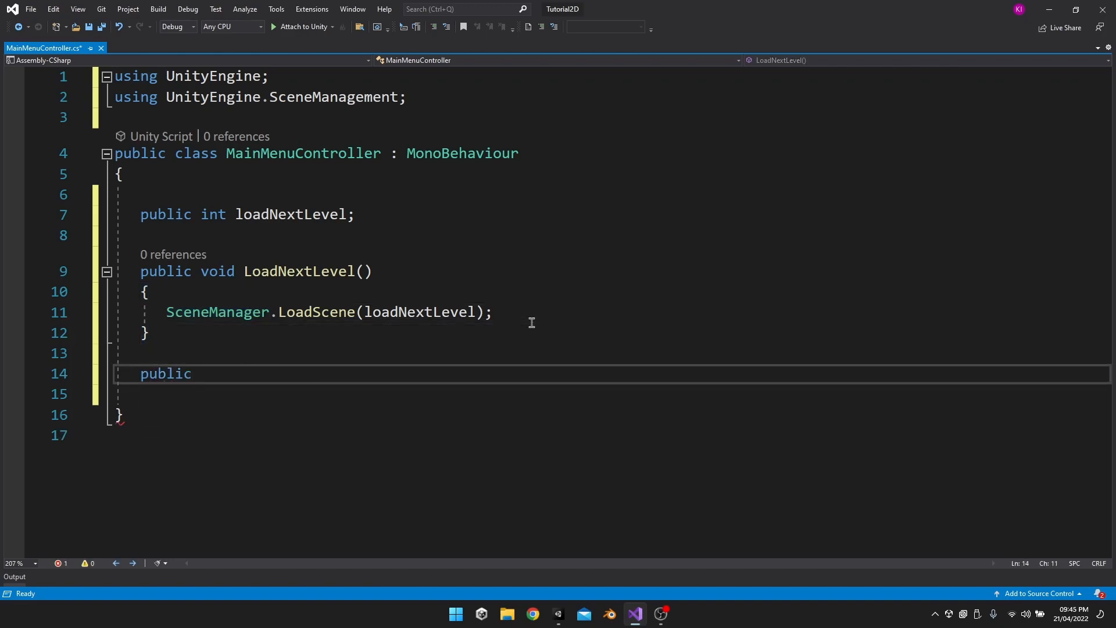
type("void")
key("BackSpace")
type("QuitGame")
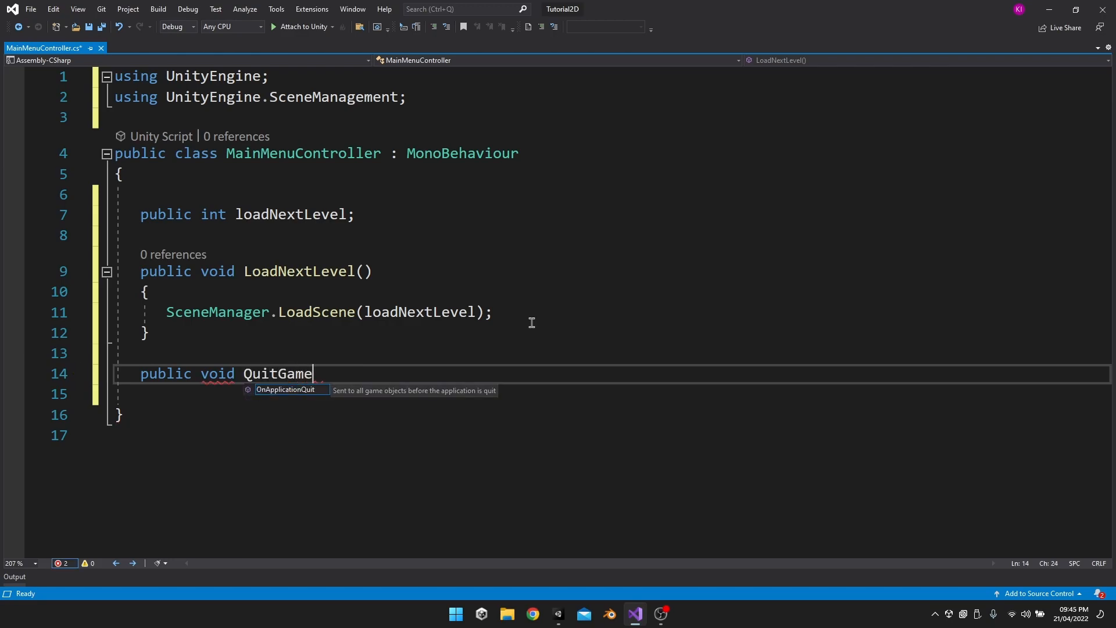
type("()")
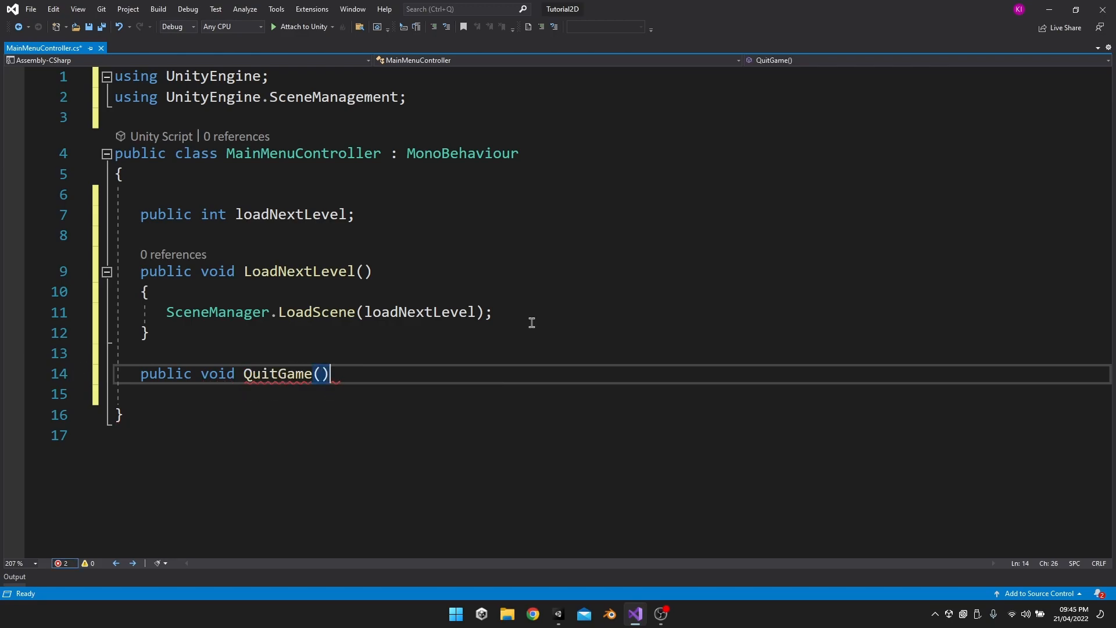
type(" {")
key("Return")
scroll(490, 318, "down", 5)
scroll(285, 348, "up", 1)
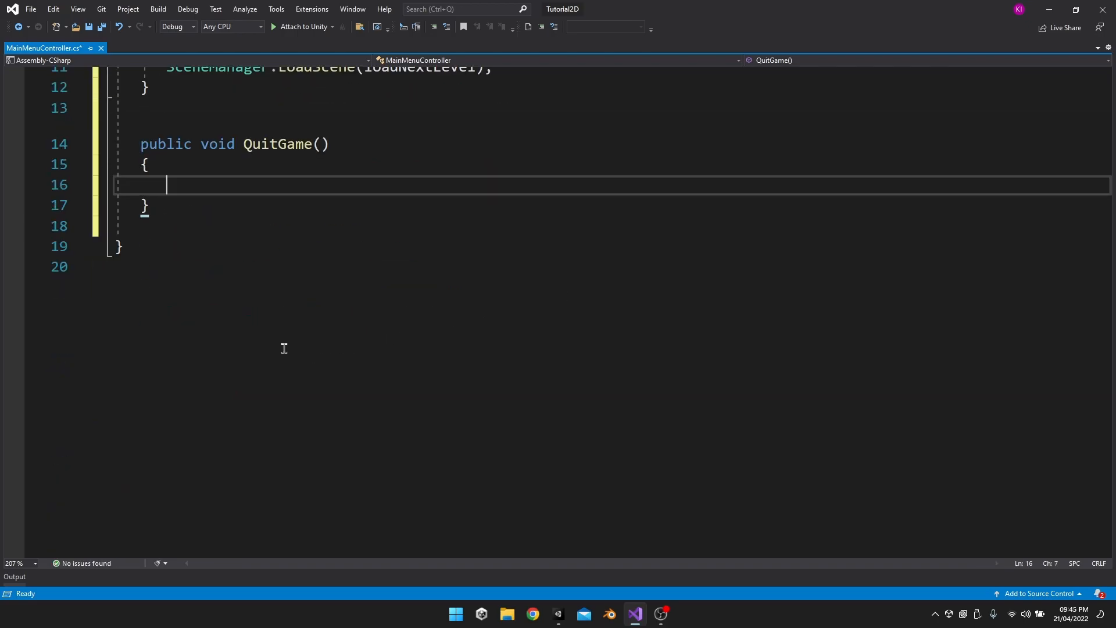
- Make the QuitGame method close the game by calling Application.Quit();
type("Application.Quit")
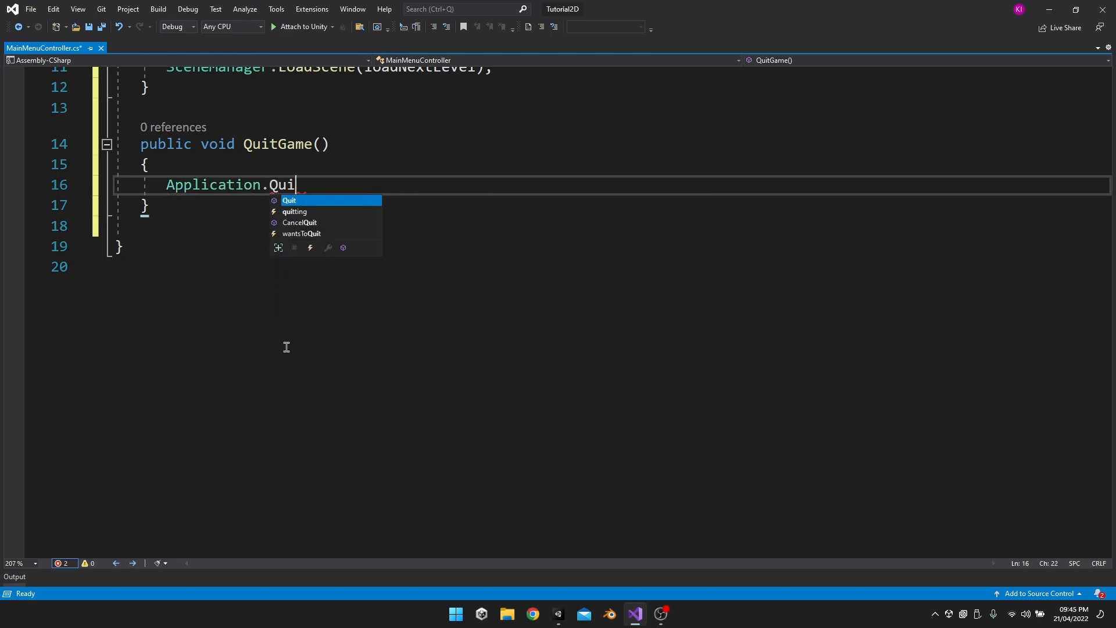
key("Escape")
type("();")
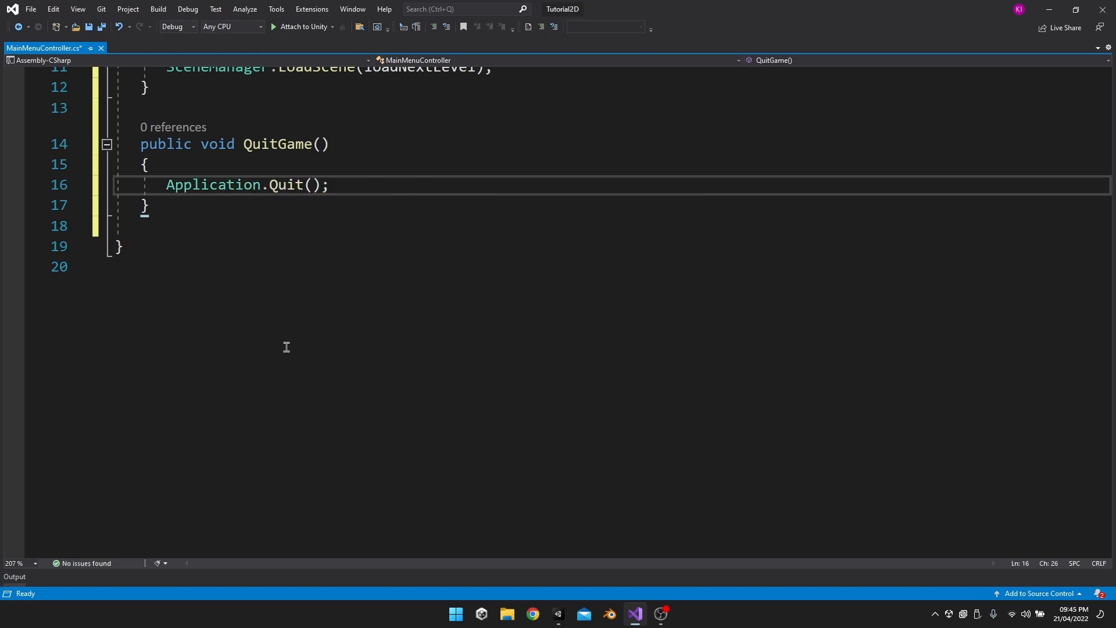
- Add the line Debug.Log("QuitTheGame"); after the Application.Quit call in QuitGame
key("Return")
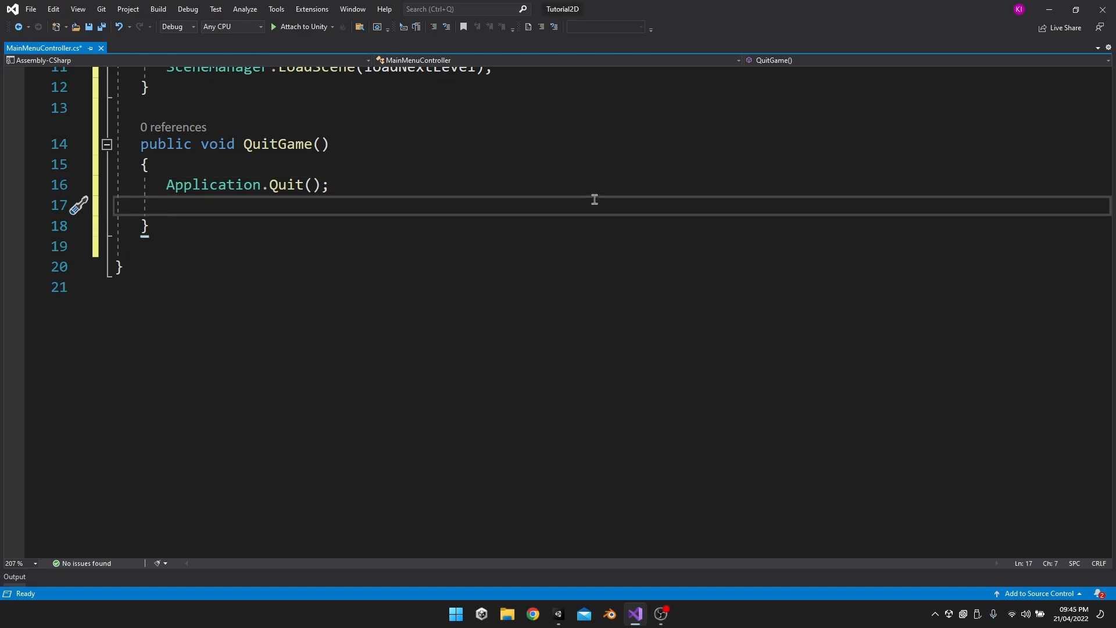
type("Debug")
key("Escape")
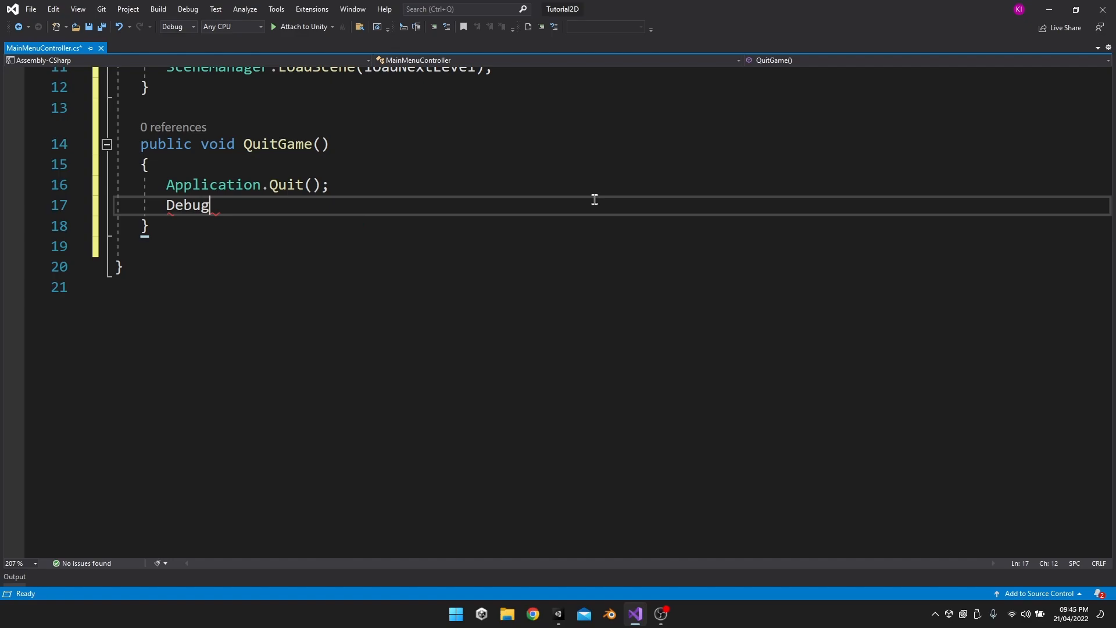
type(".Log")
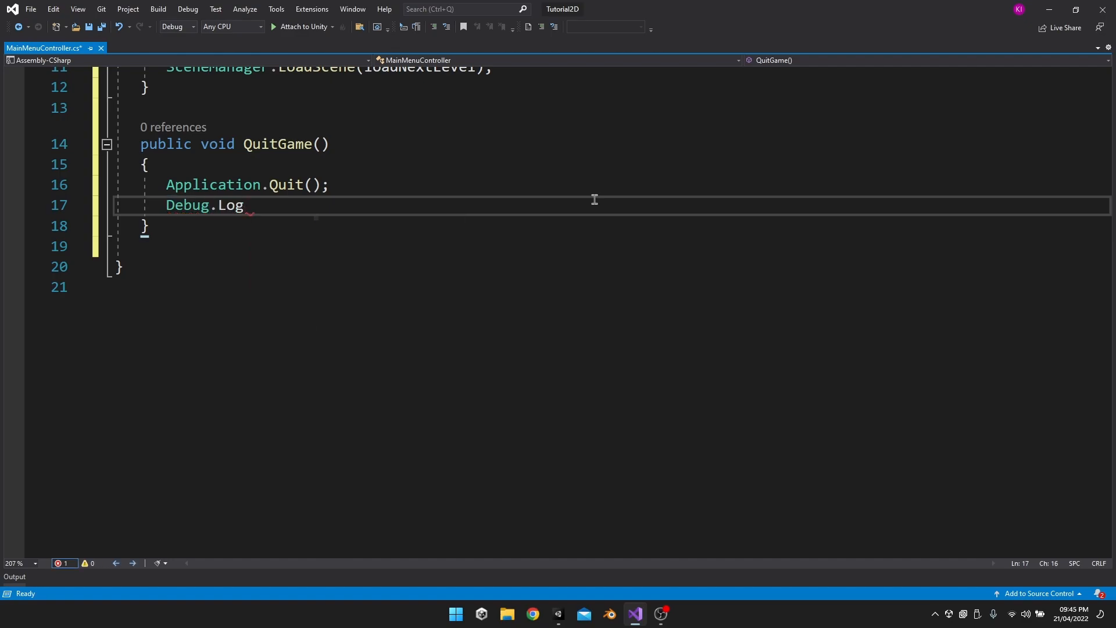
type("(\"QuitTheG")
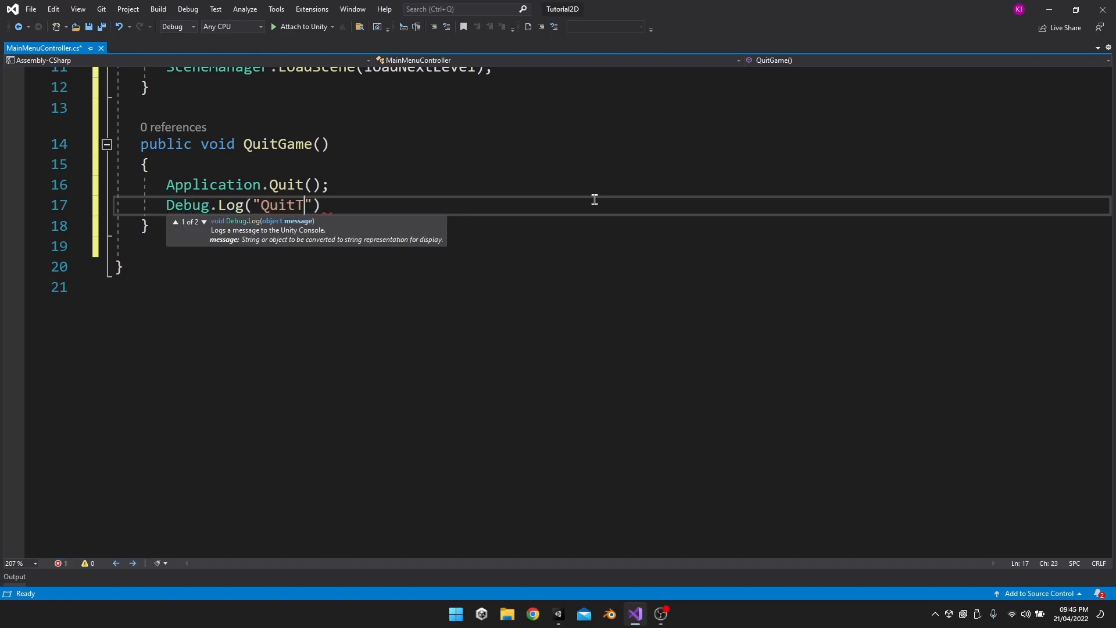
type("ame\");")
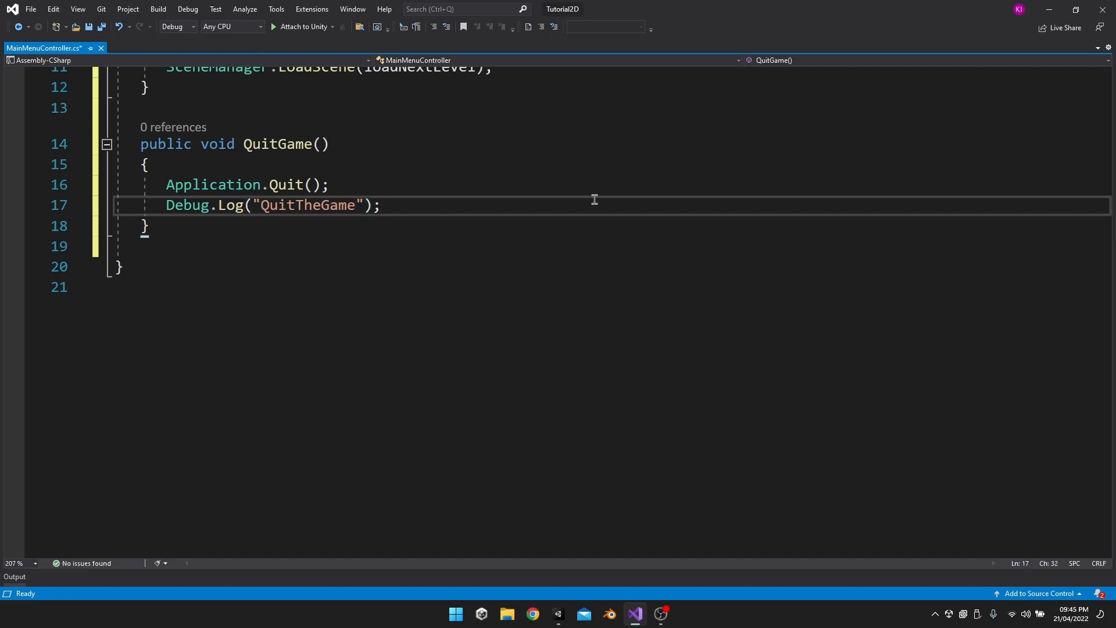
- Save the MainMenuController script and switch back to the Unity editor
scroll(591, 256, "up", 3)
scroll(591, 256, "up", 1)
key("ctrl+s")
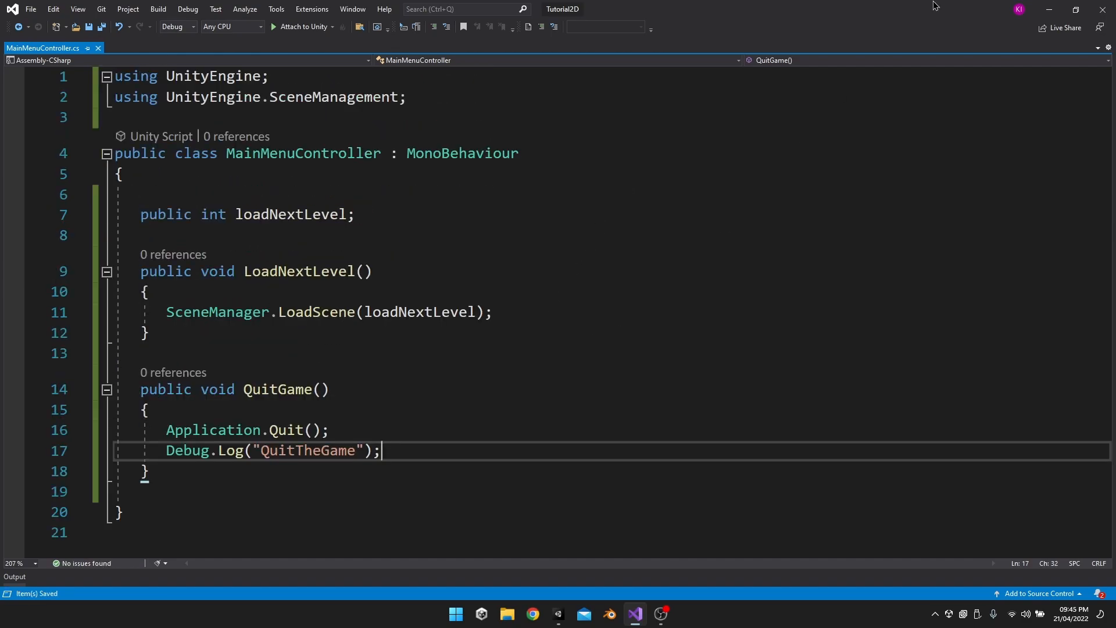
left_click(1050, 9)
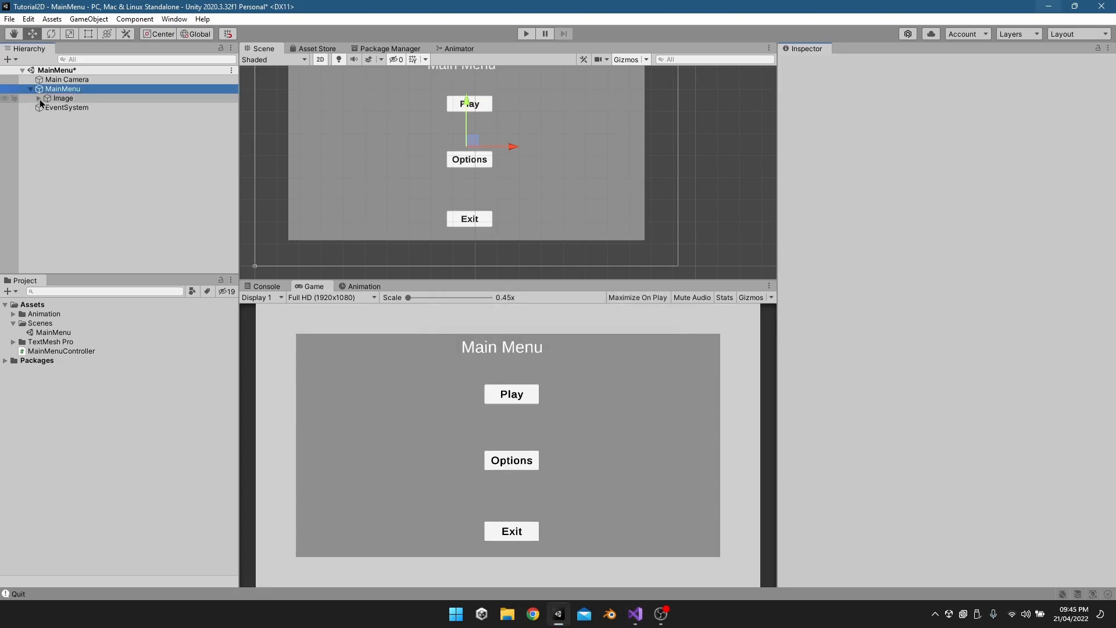
- Add an On Click event to the Play button that calls MainMenuController.LoadNextLevel on the MainMenu object
left_click(39, 98)
left_click(64, 118)
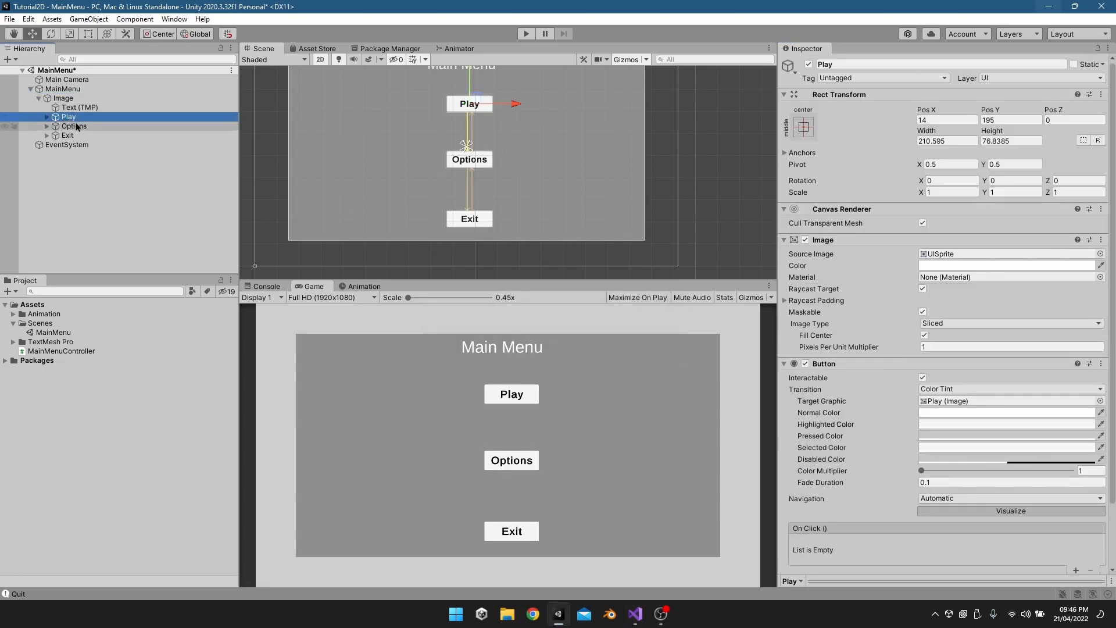
scroll(919, 384, "down", 3)
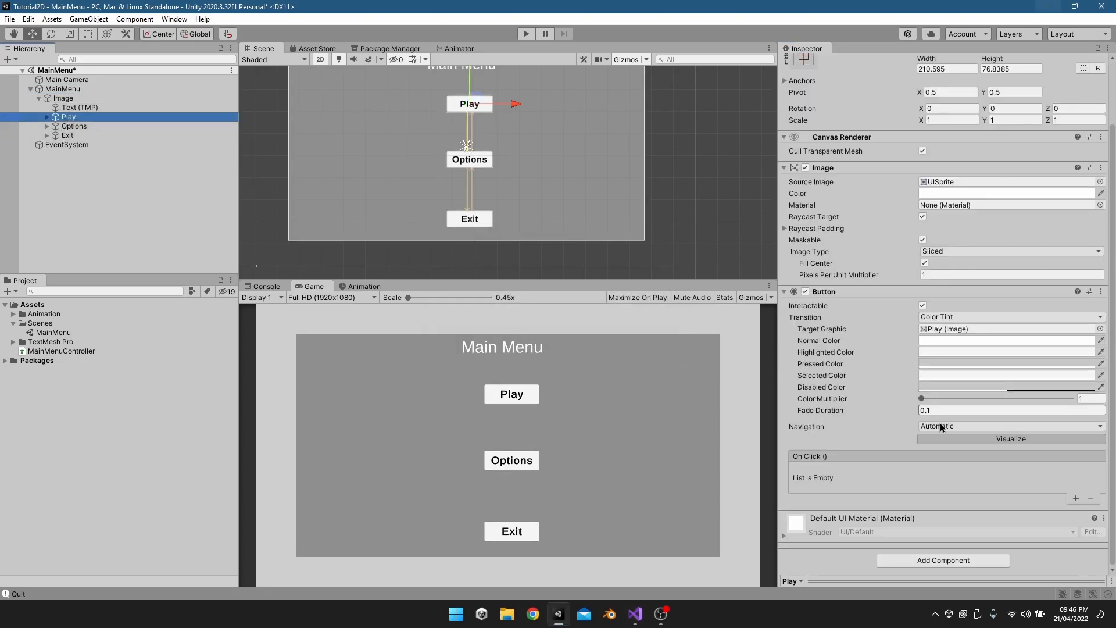
left_click(1076, 499)
left_click_drag(106, 93, 835, 479)
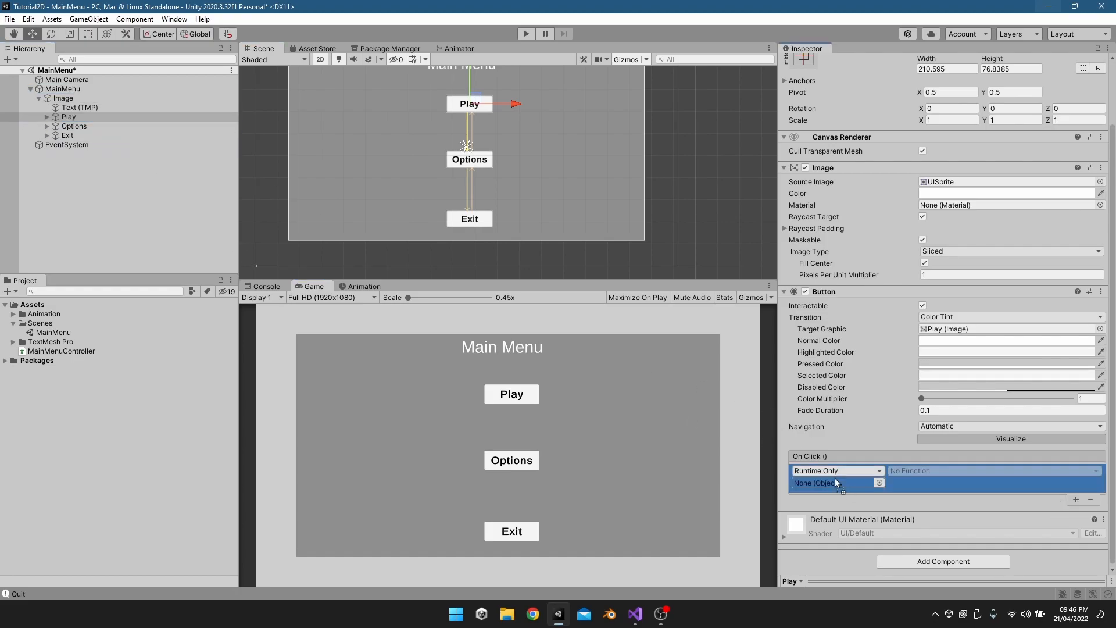
left_click(931, 471)
mouse_move(948, 564)
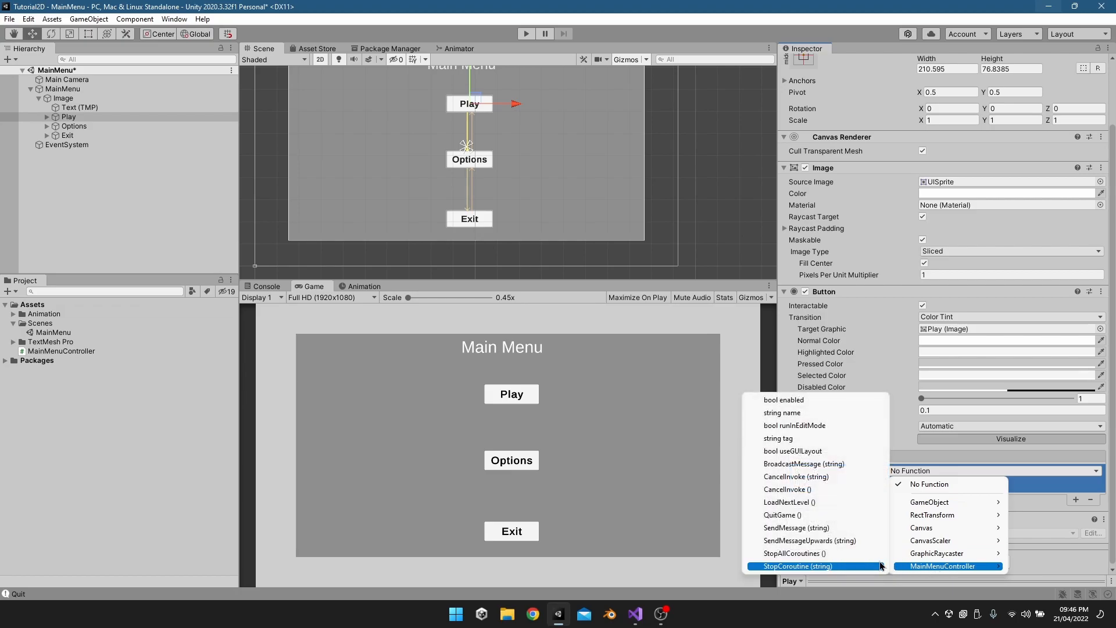
left_click(807, 503)
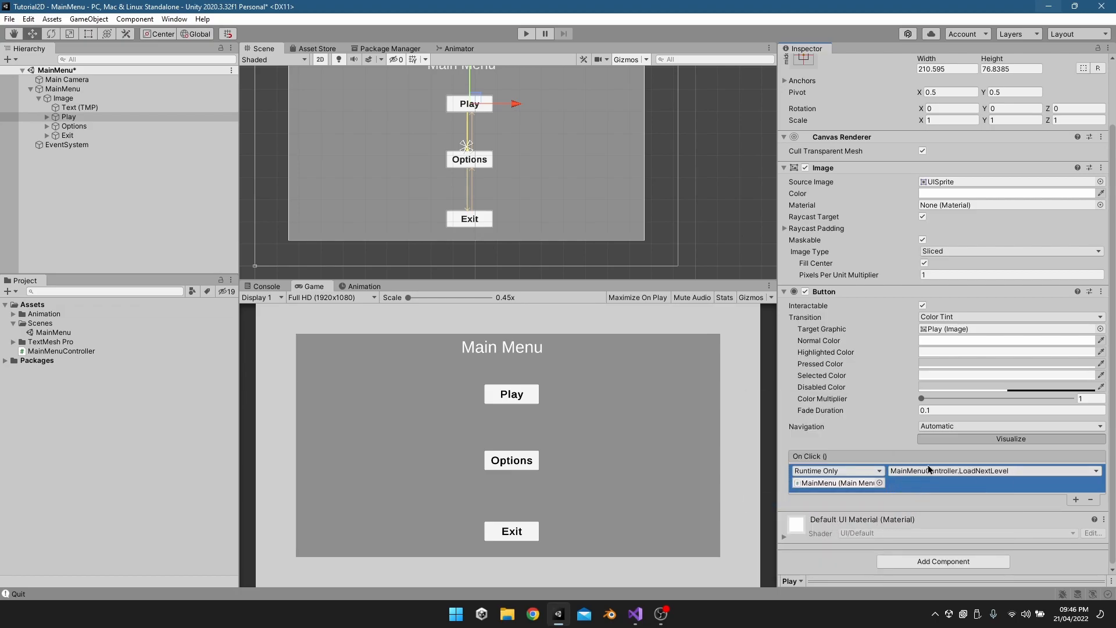
- Add an On Click event to the Exit button that calls MainMenuController.QuitGame on the MainMenu object
left_click(70, 134)
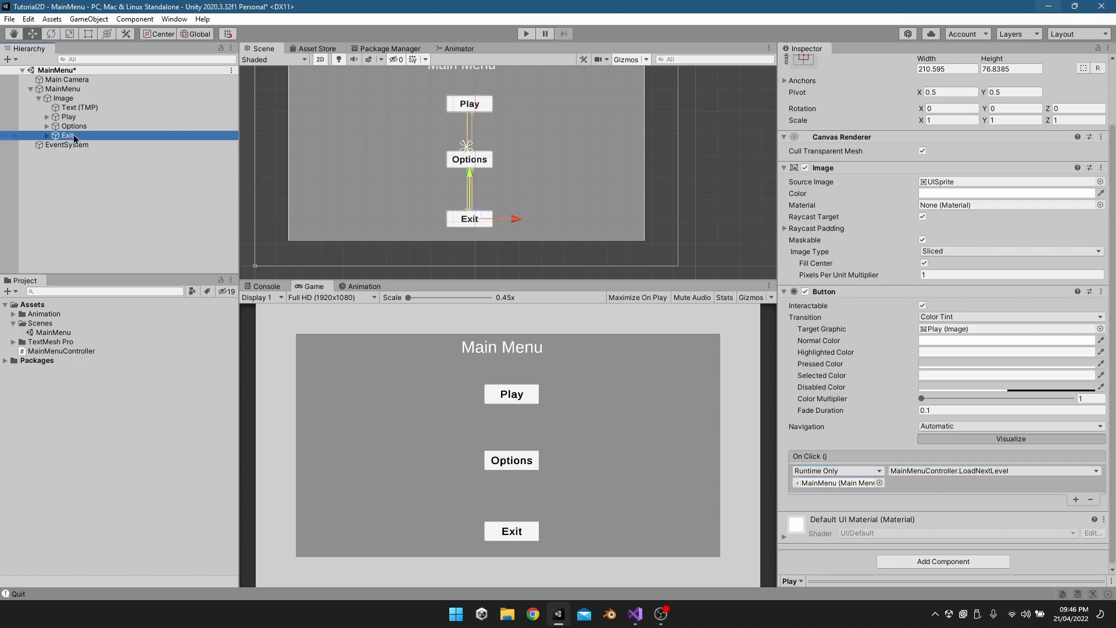
left_click(1076, 498)
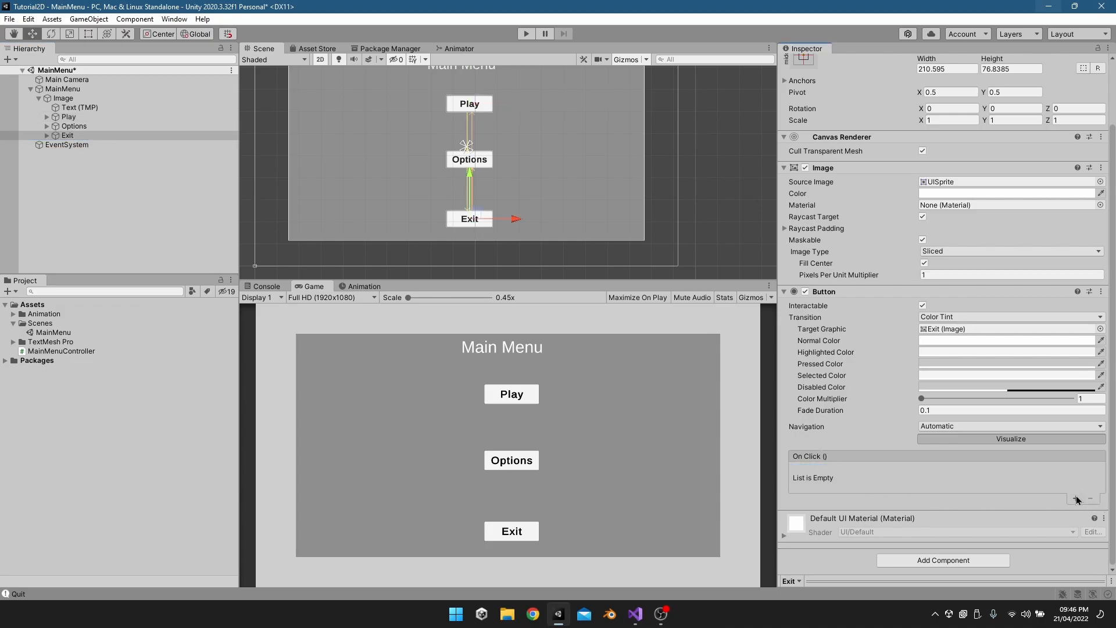
left_click_drag(100, 90, 850, 485)
left_click(912, 470)
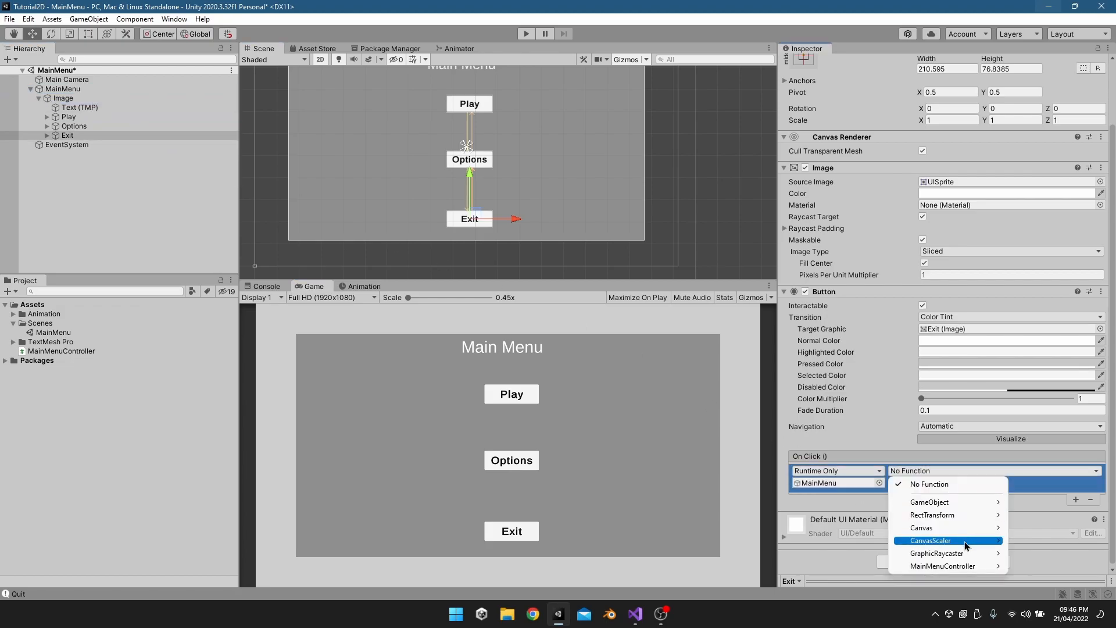
mouse_move(954, 567)
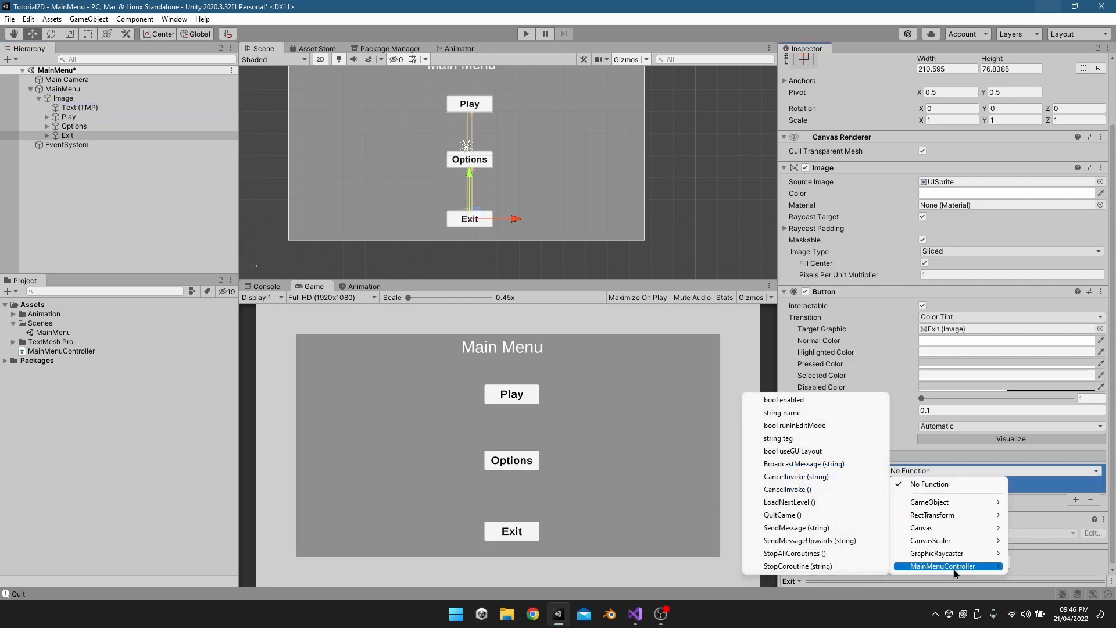
left_click(802, 515)
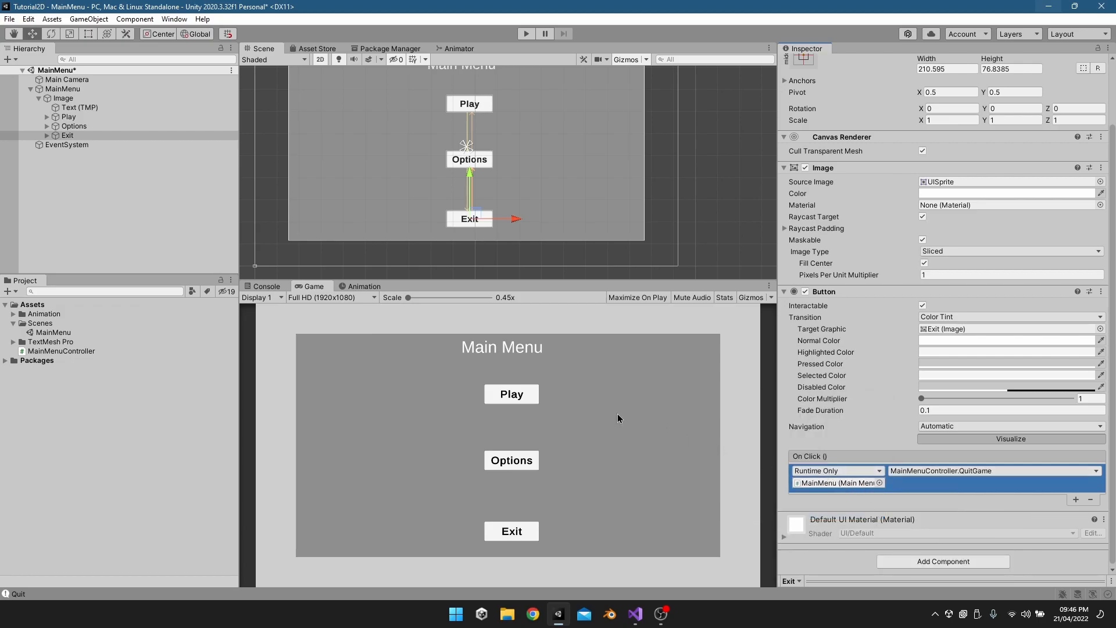
- Run the game, trigger the Exit button, check the Console for its log message and return to the Game view
left_click(526, 33)
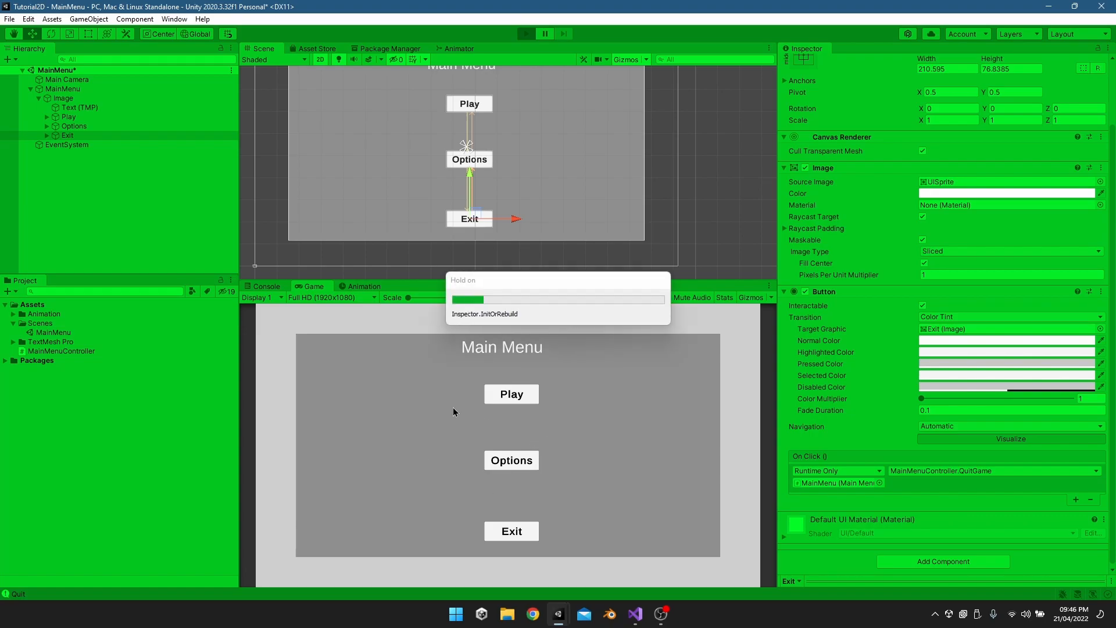
left_click(504, 538)
left_click(265, 288)
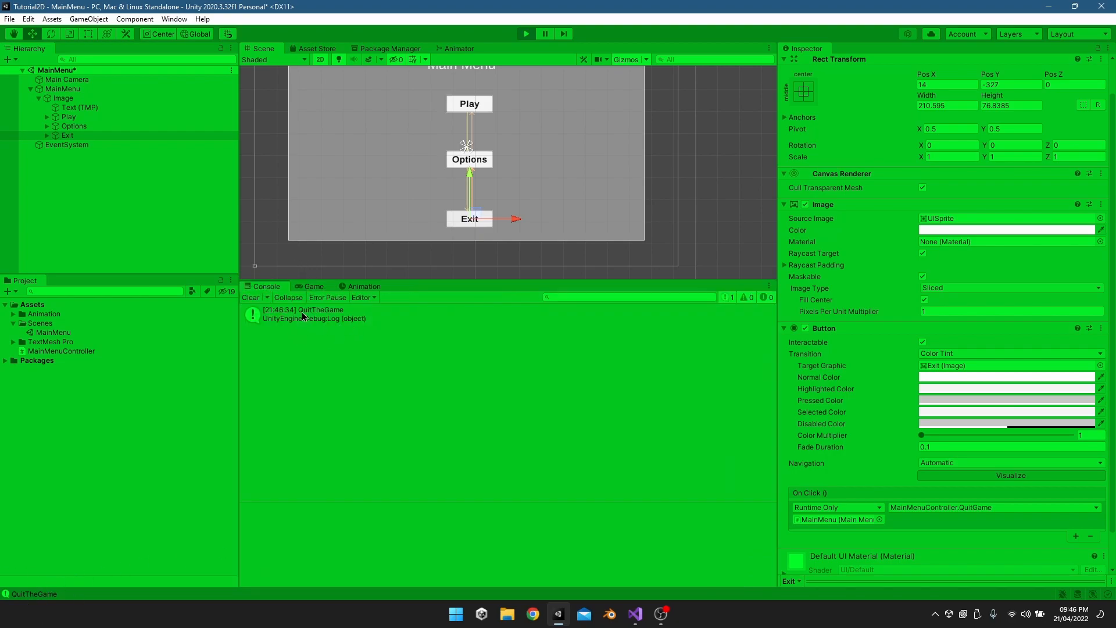
left_click(311, 287)
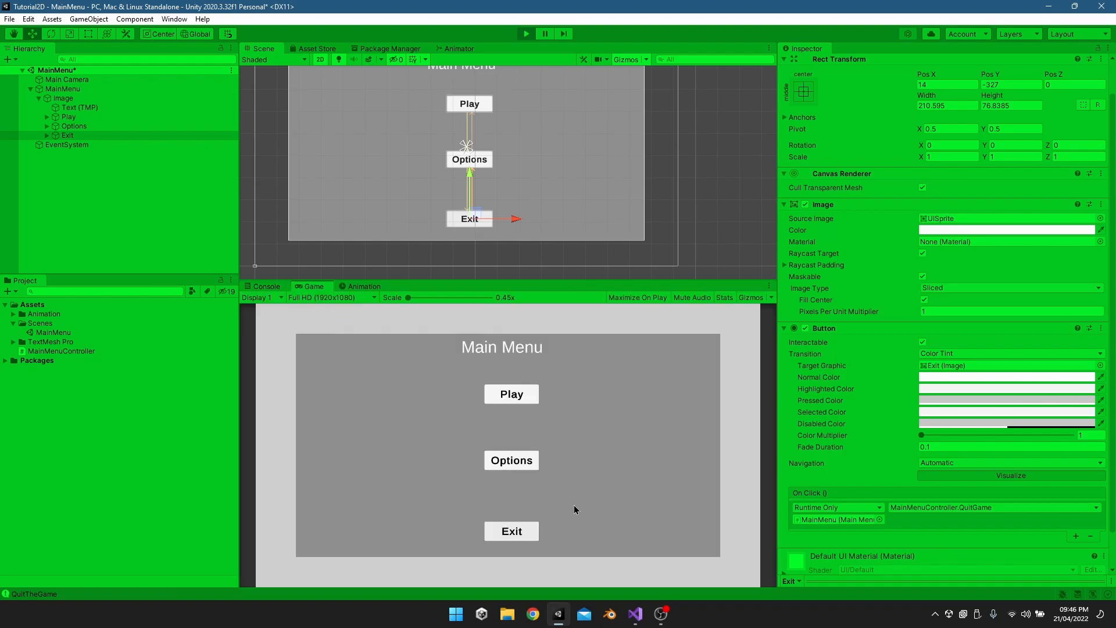
- Test the Exit button against the Console again, try the Play button and stop the game
left_click(516, 531)
left_click(265, 287)
left_click(311, 286)
left_click(525, 399)
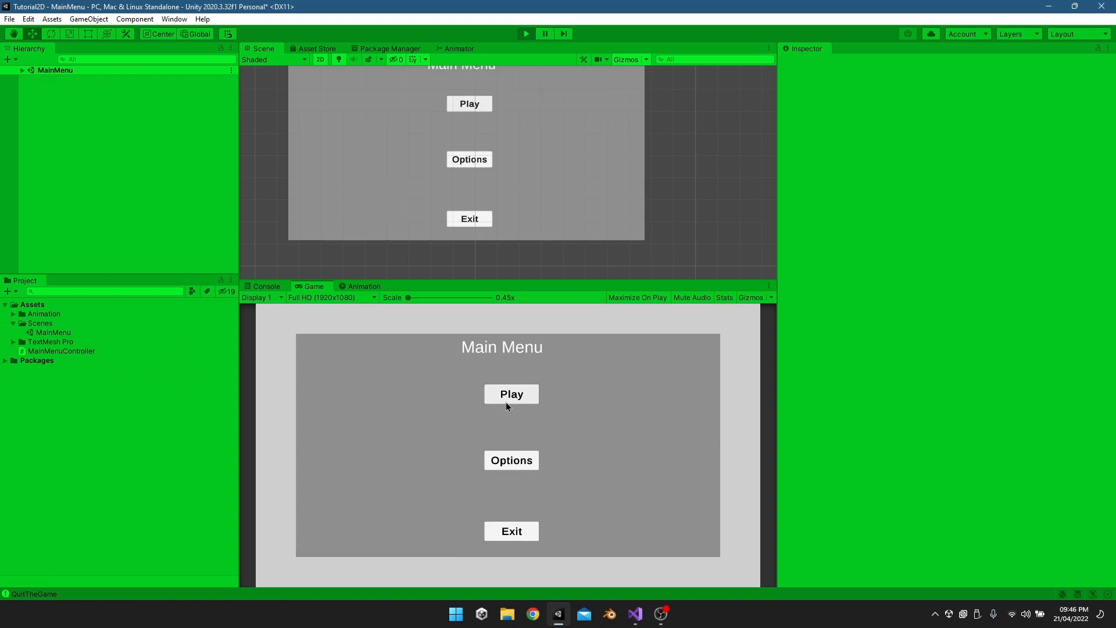
left_click(526, 34)
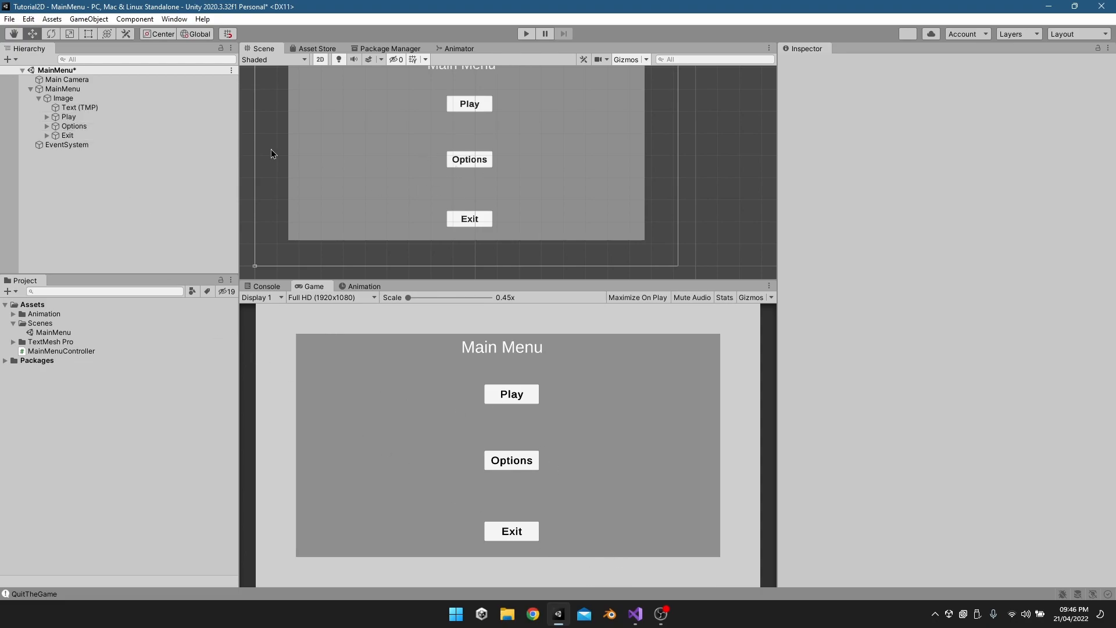
left_click(31, 89)
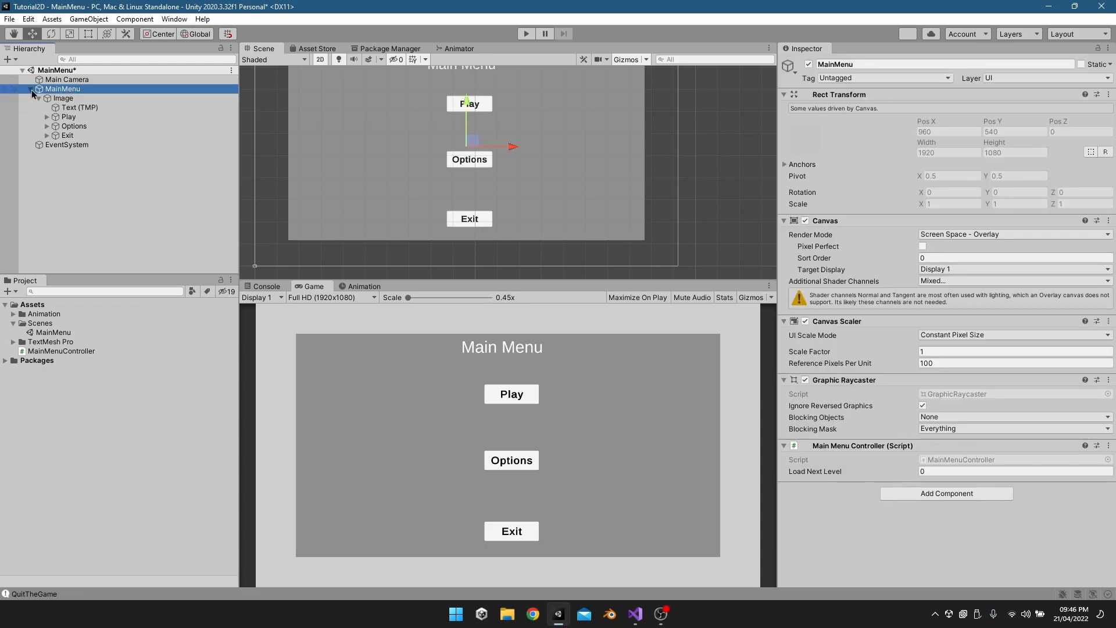
left_click(95, 206)
key("ctrl+b")
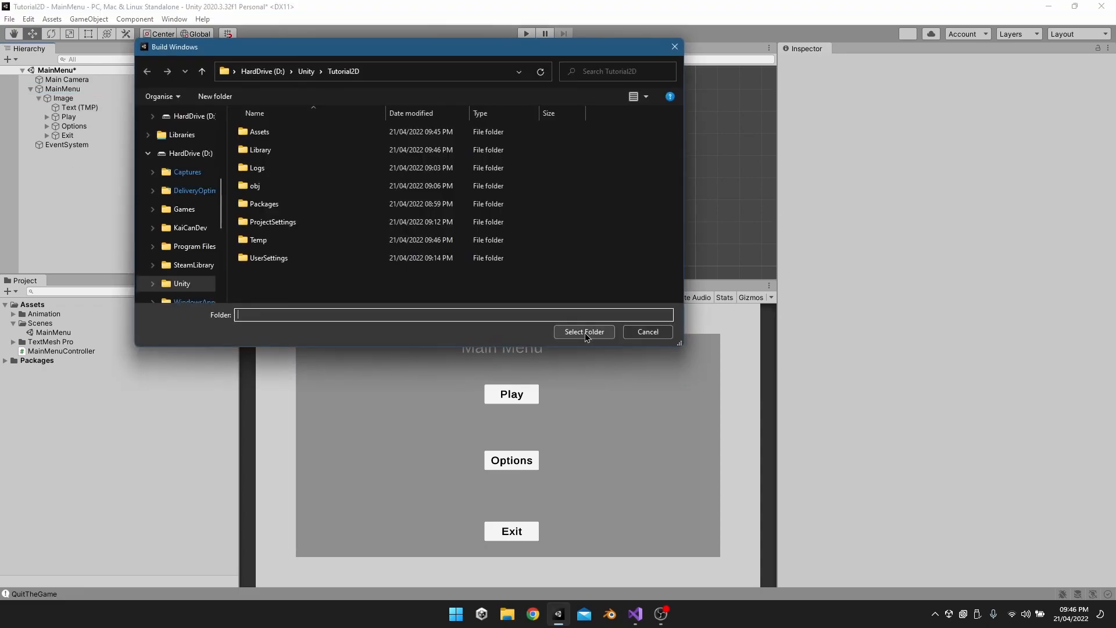
left_click(646, 336)
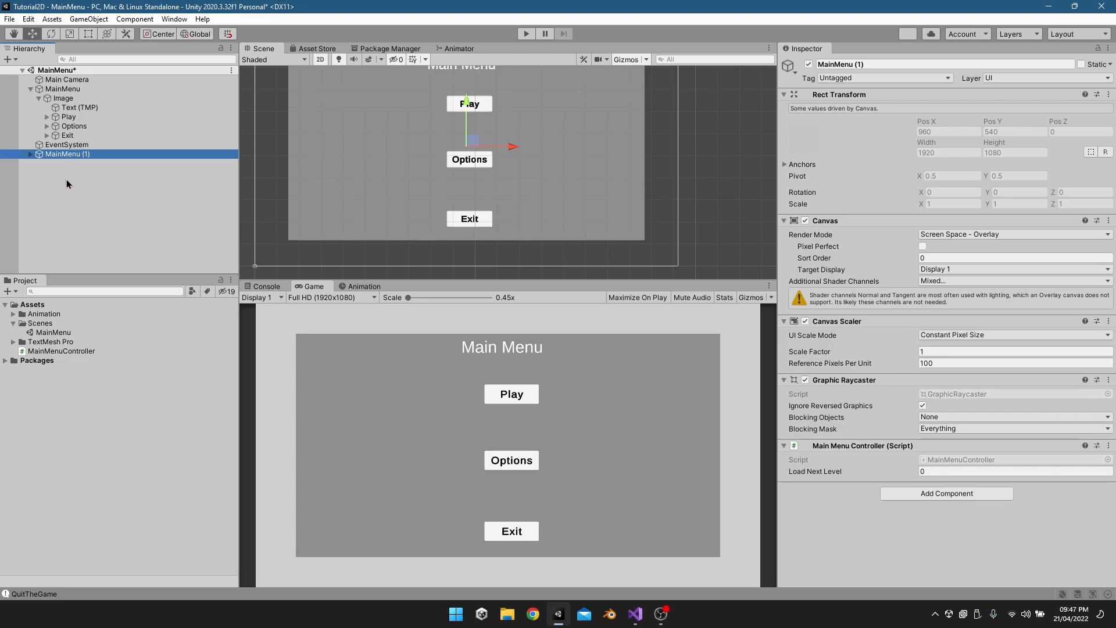
- Rename the duplicated canvas MainMenu (1) to OptionsMenu
left_click(79, 154)
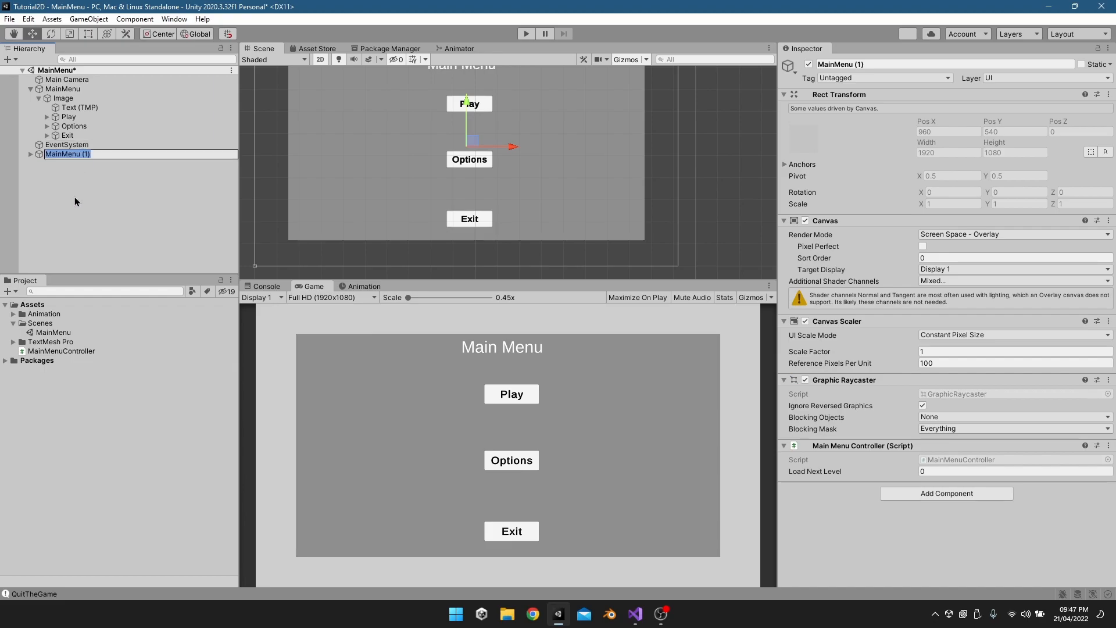
type("OptionsMenu")
key("Return")
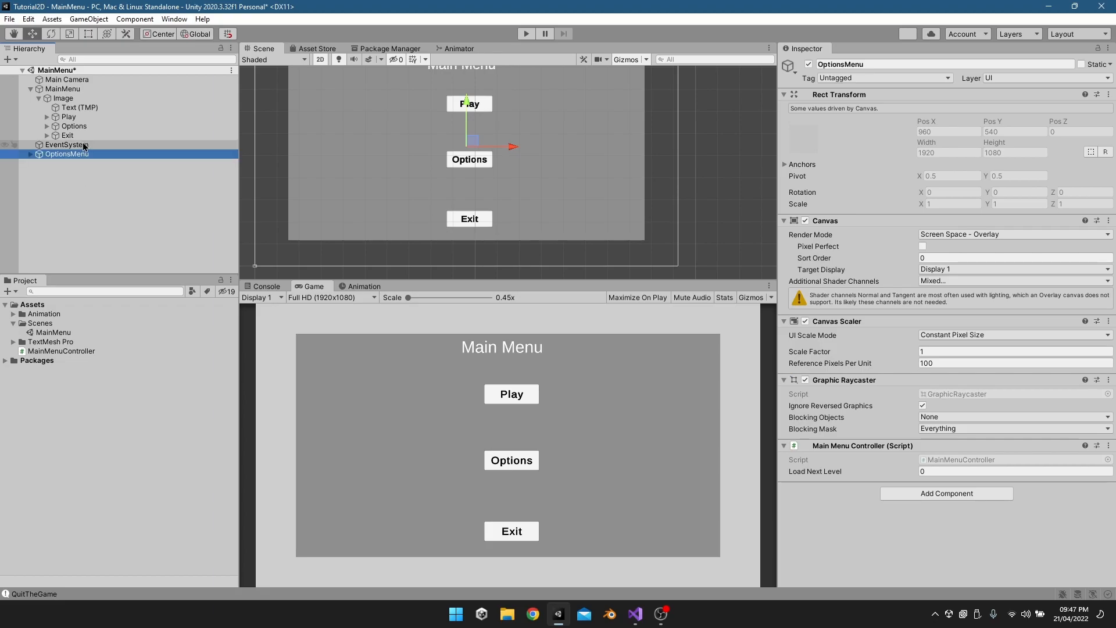
- Delete the Play and Options buttons from the OptionsMenu's Image
left_click(31, 155)
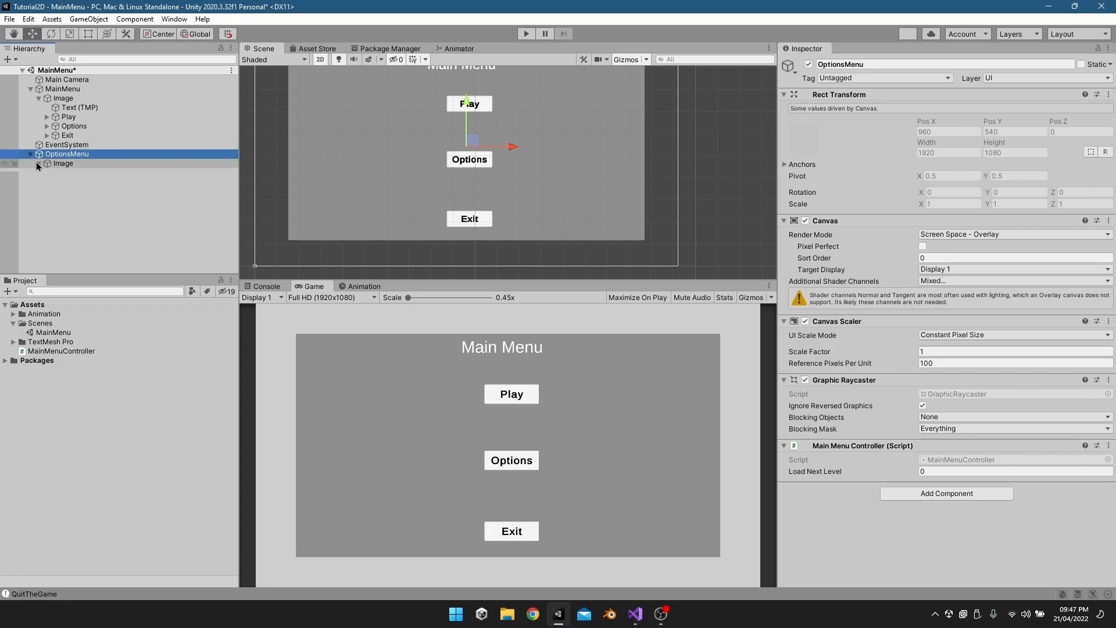
left_click(68, 182)
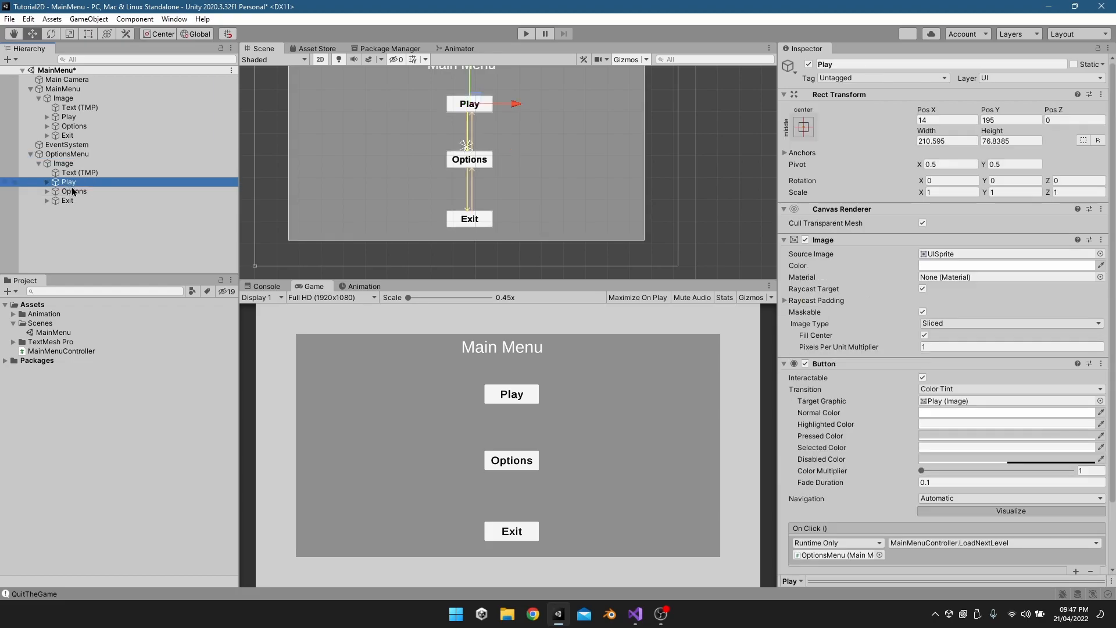
left_click(73, 192, "ctrl")
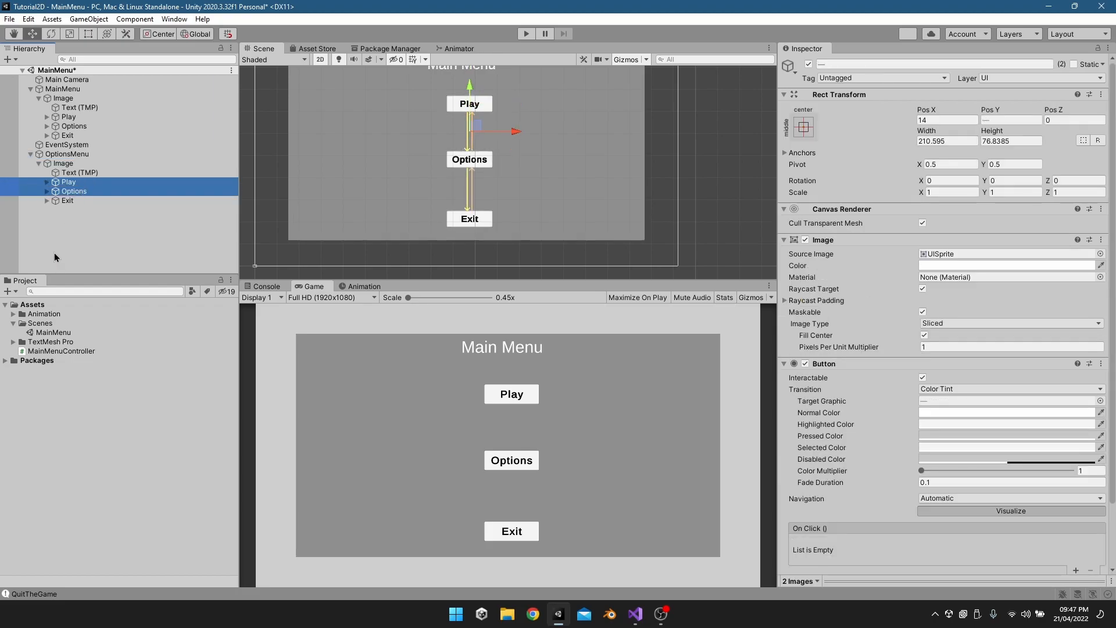
key("Delete")
- Change the label text of the OptionsMenu's Exit button to Back
left_click(68, 182)
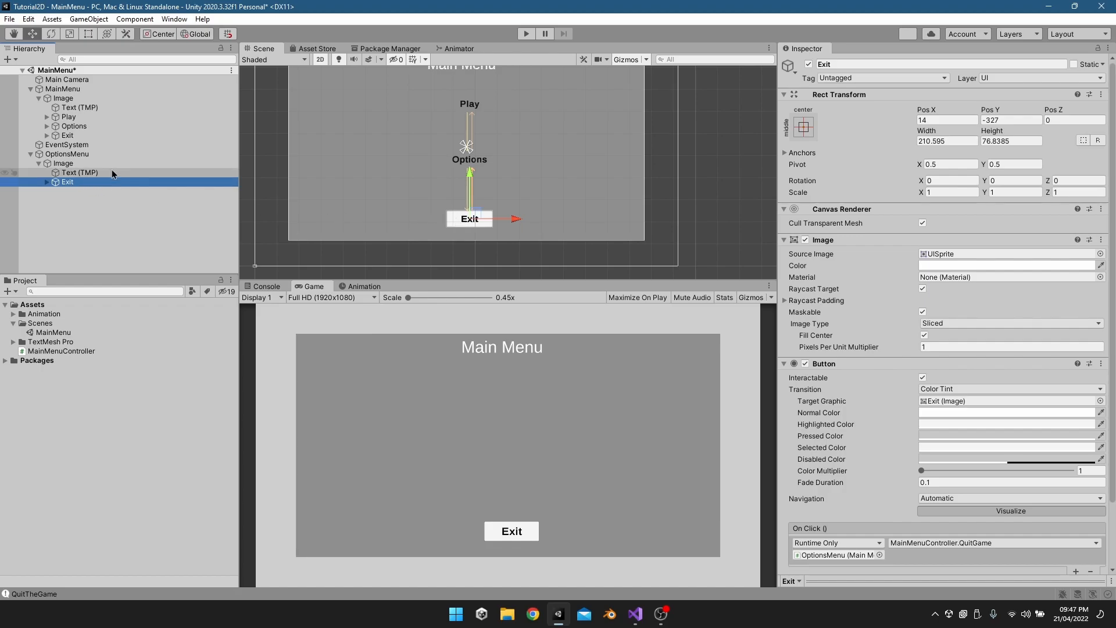
left_click(74, 189)
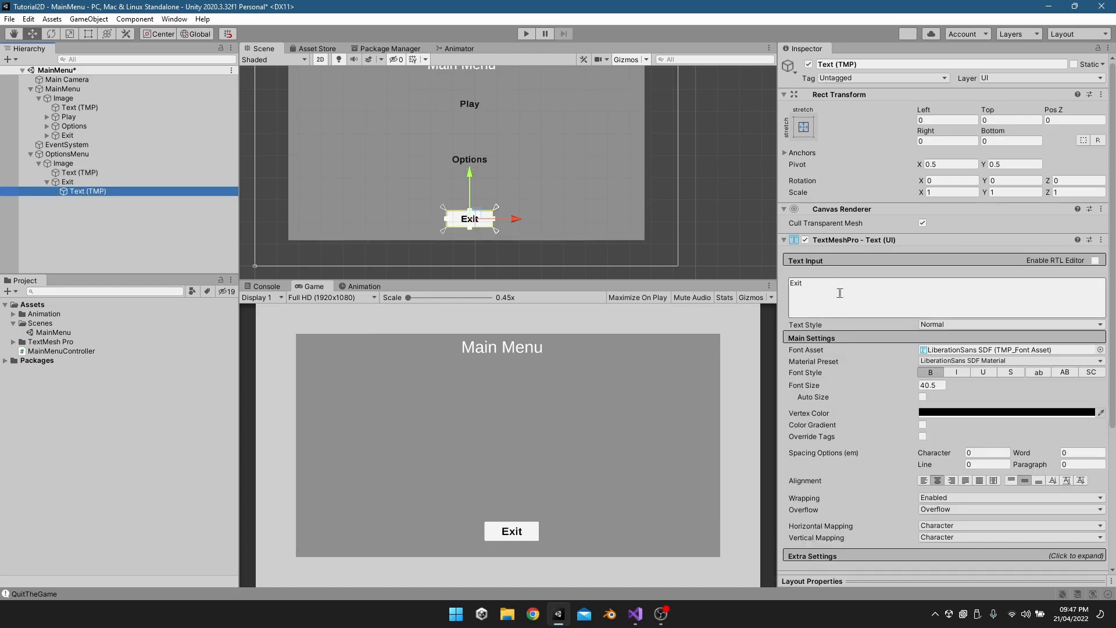
left_click_drag(839, 295, 561, 291)
key("BackSpace")
type("Back")
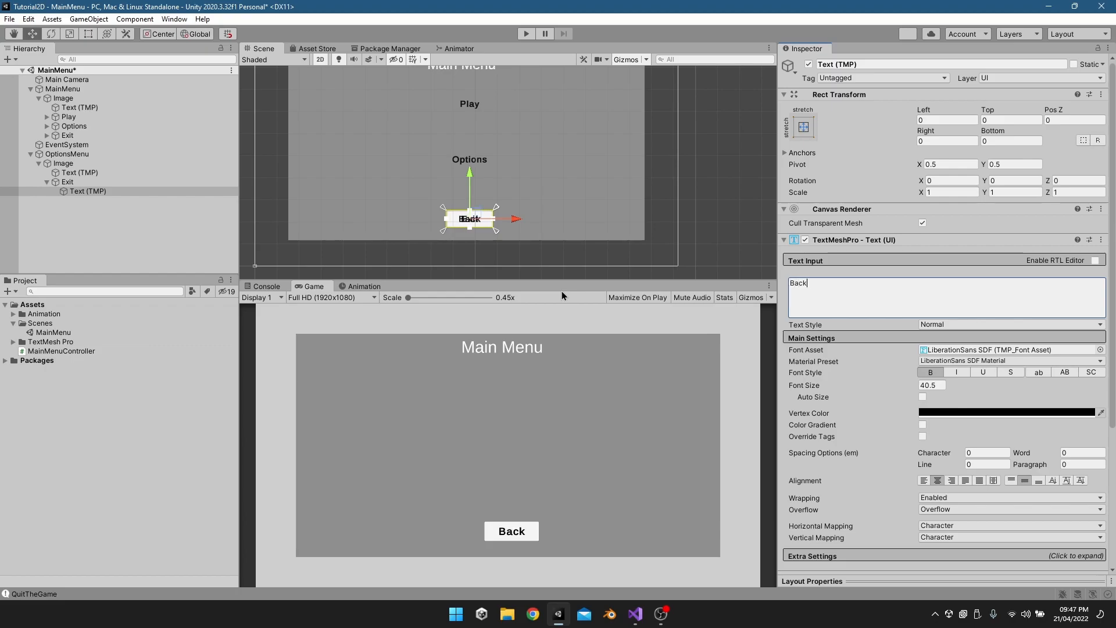
- Rename the OptionsMenu's Exit button object to Back
left_click(75, 182)
key("F2")
type("Back")
key("Return")
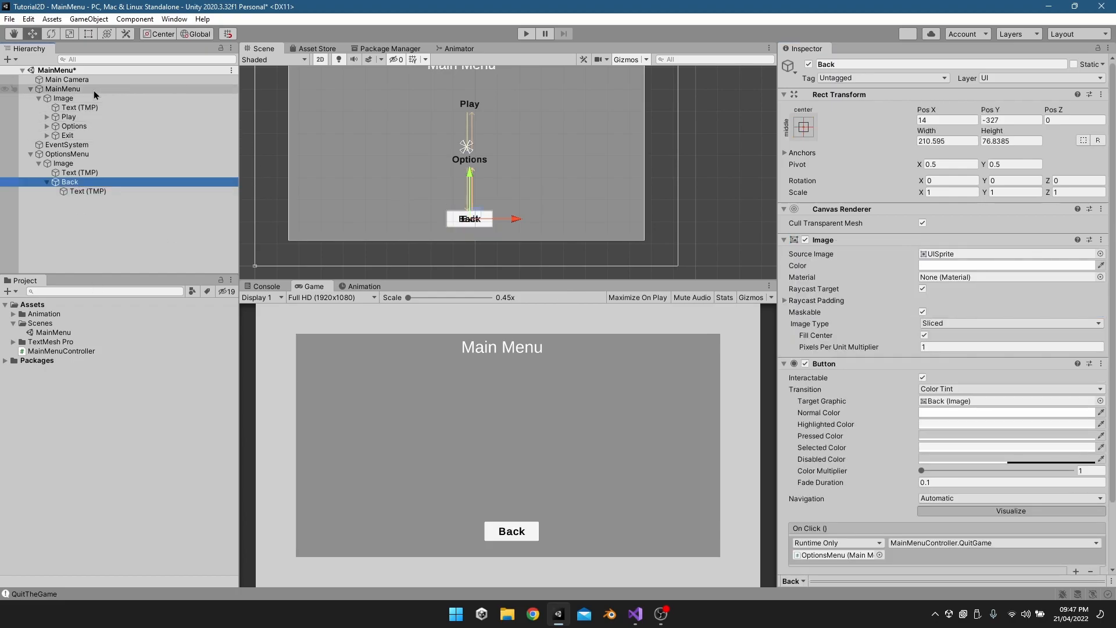
- Deactivate the MainMenu canvas object so that only the OptionsMenu is shown
left_click(67, 89)
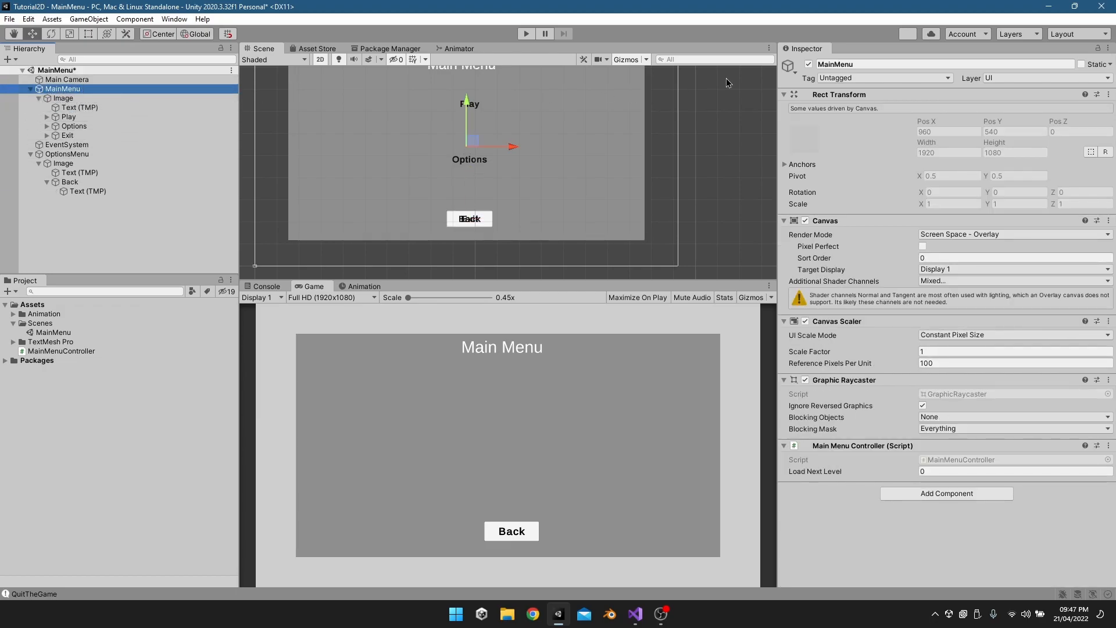
left_click(86, 88)
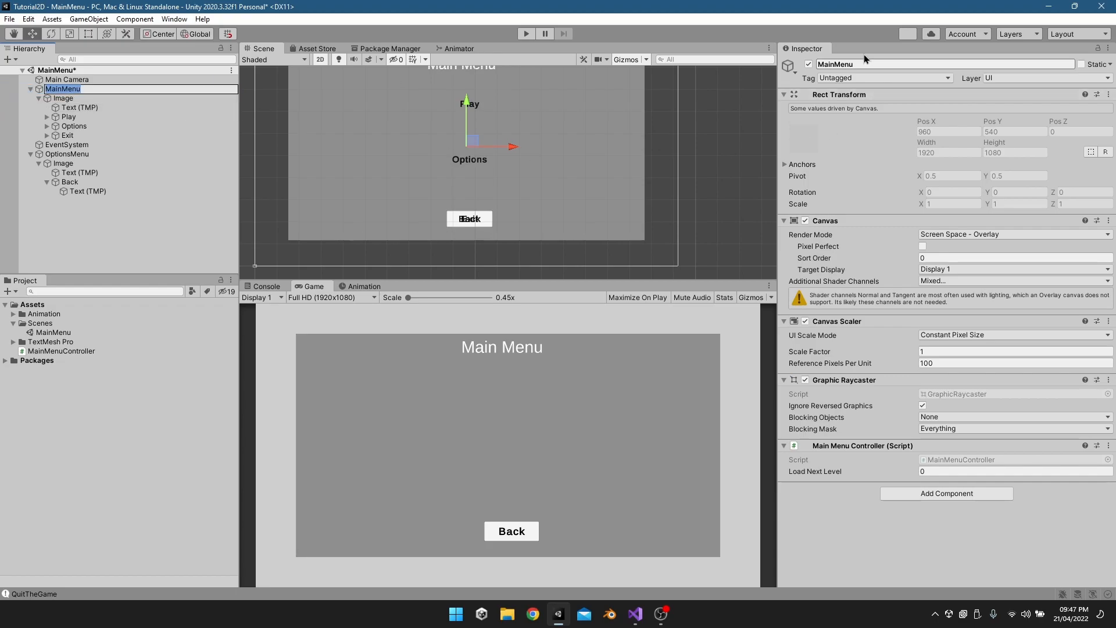
left_click(809, 64)
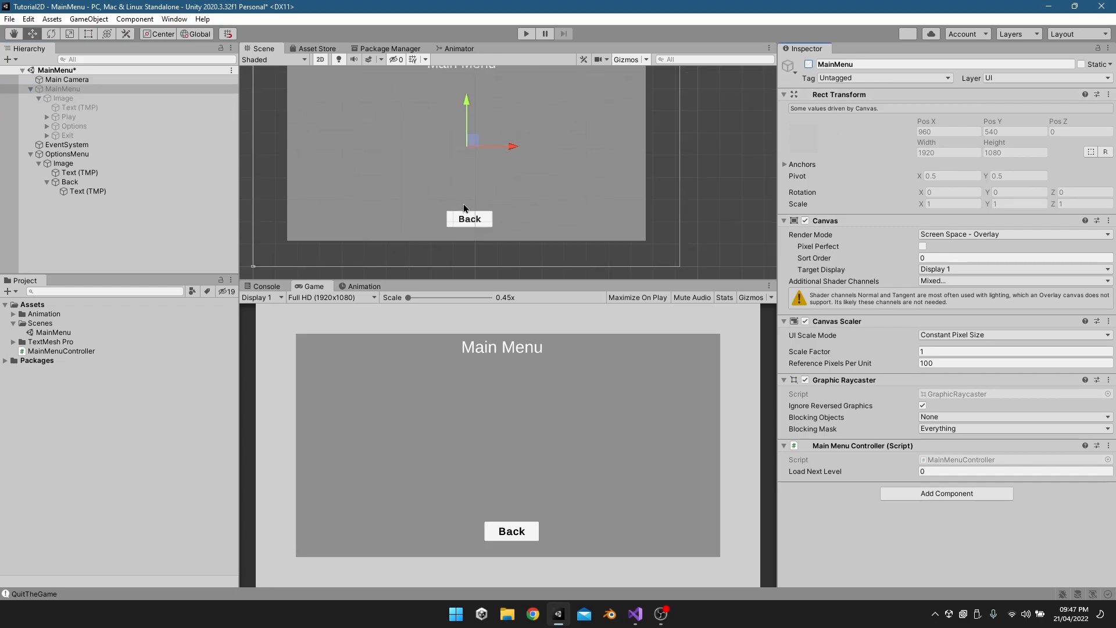
- Rename the title text object under the OptionsMenu's Image as Header
scroll(541, 174, "down", 2)
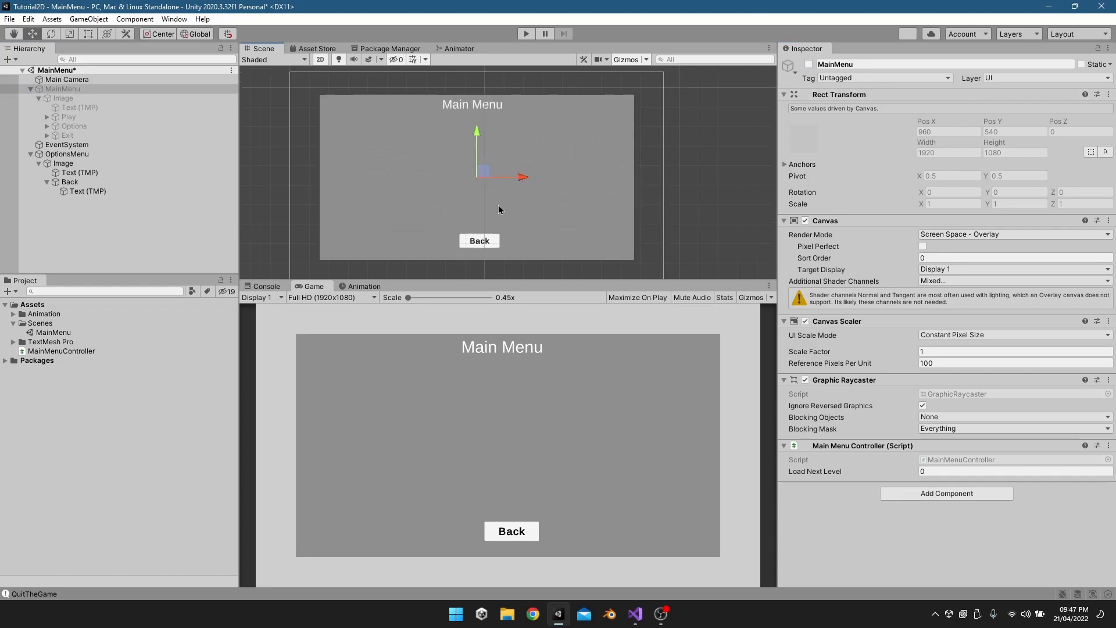
left_click(73, 163)
left_click(74, 173)
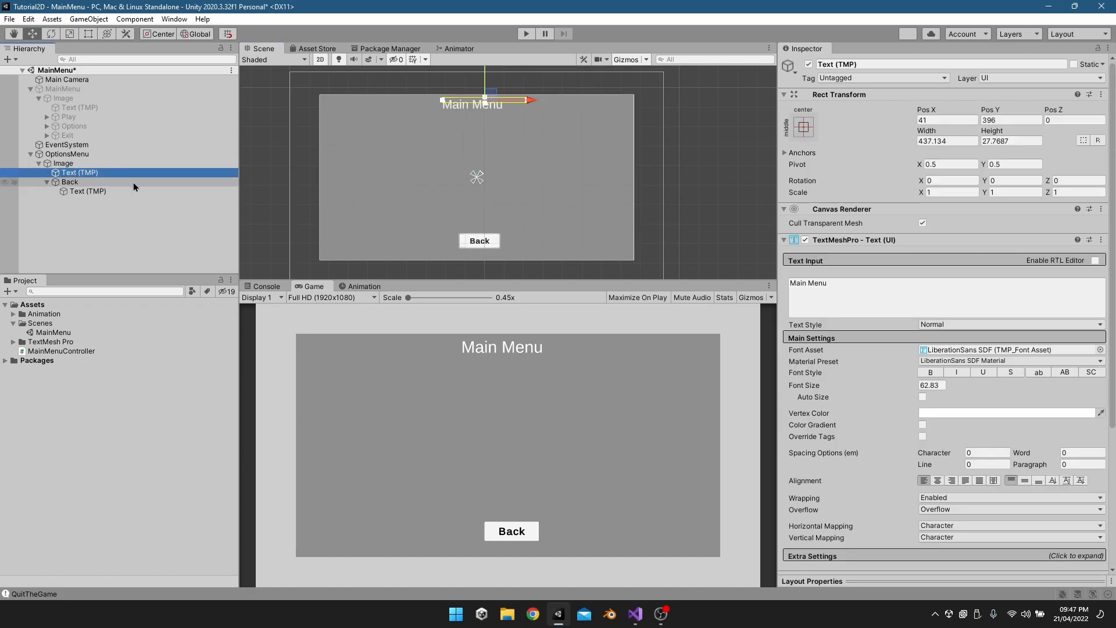
key("F2")
type("Headerr")
key("Return")
key("F2")
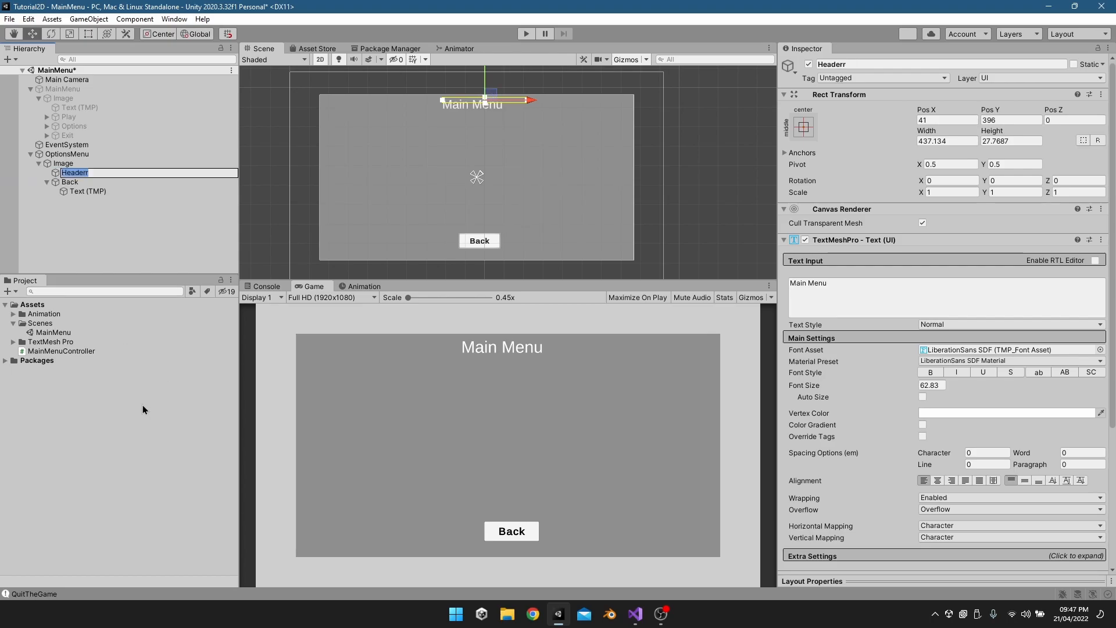
type("Header")
key("Return")
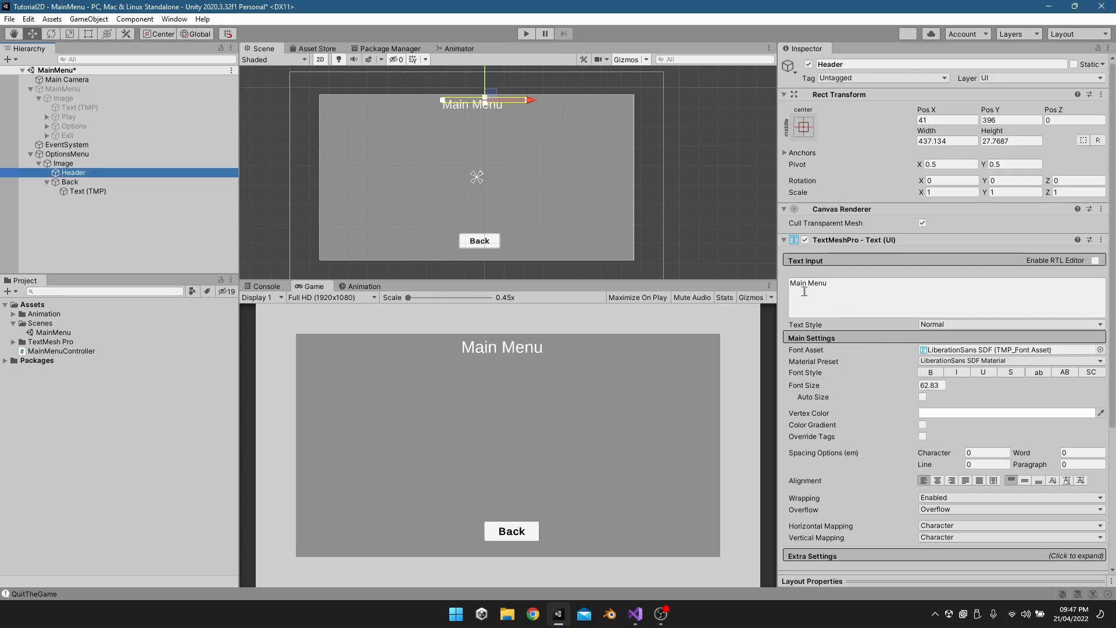
- Change the Header's text to Options and move it horizontally to about Pos X 101 so it looks centred on the panel
left_click(831, 293)
key("ctrl+a")
type("Options")
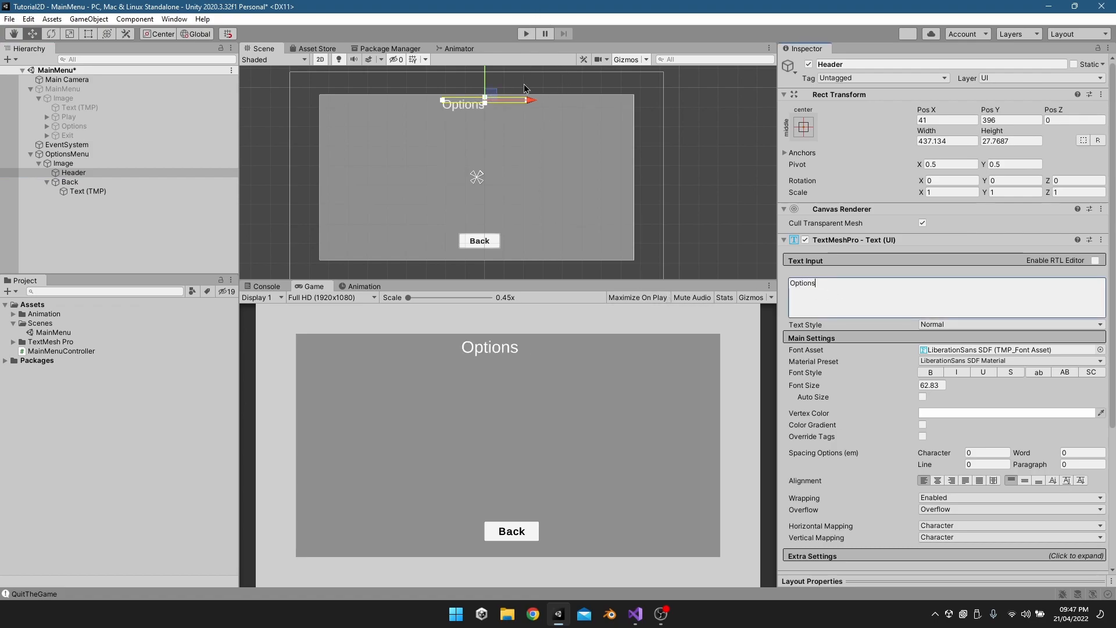
left_click_drag(516, 97, 543, 100)
left_click(477, 103)
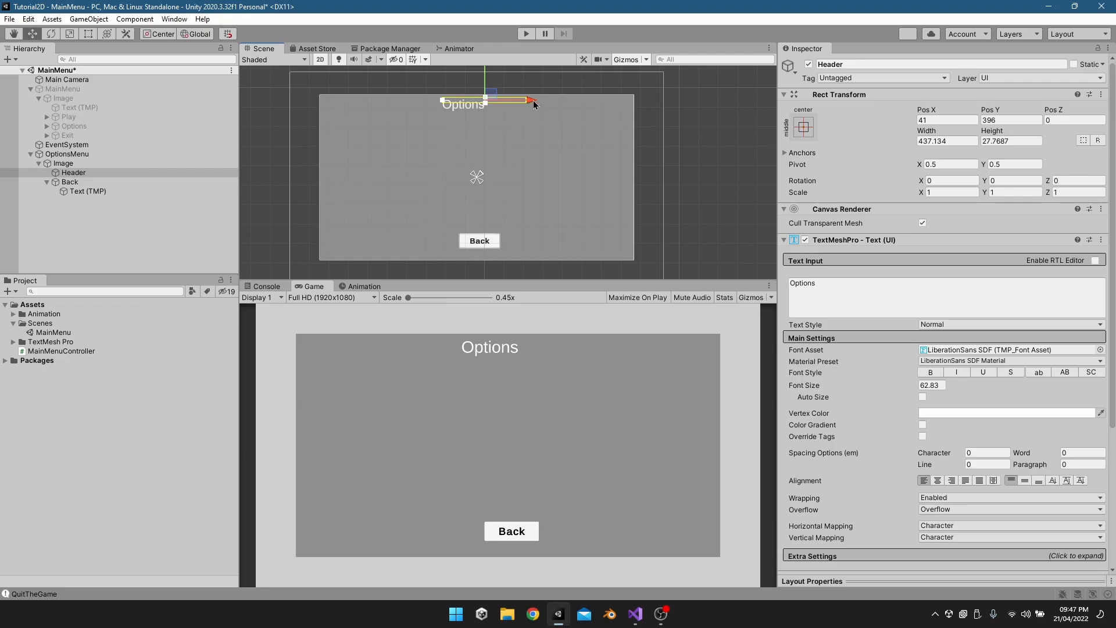
left_click_drag(528, 103, 539, 104)
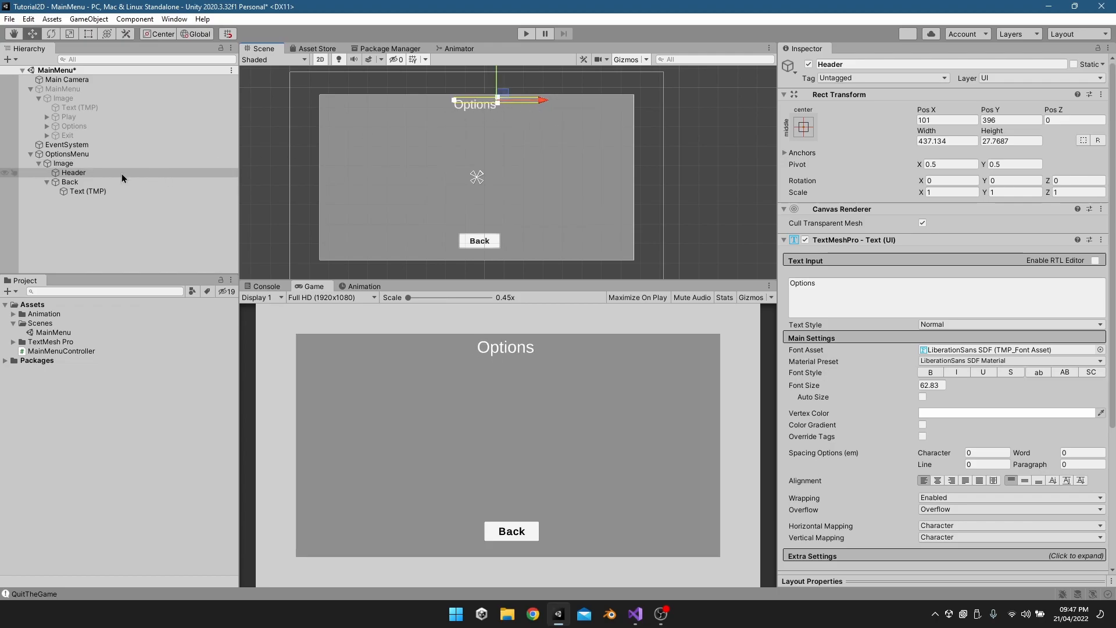
- Remove the MainMenuController.QuitGame event from the Back button's On Click list
left_click(93, 182)
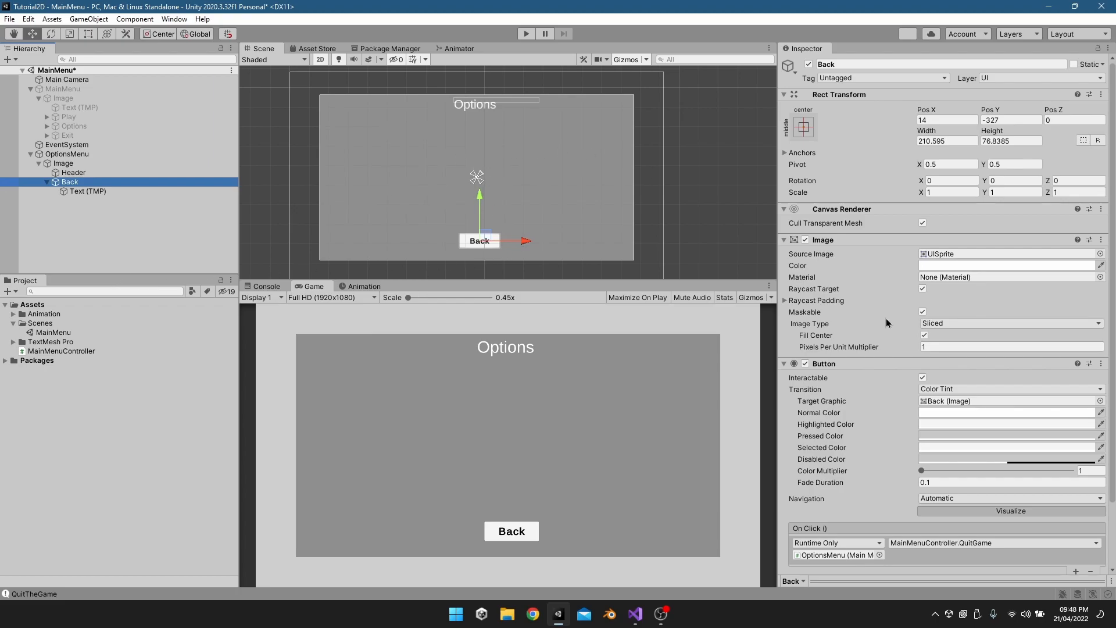
scroll(886, 319, "down", 3)
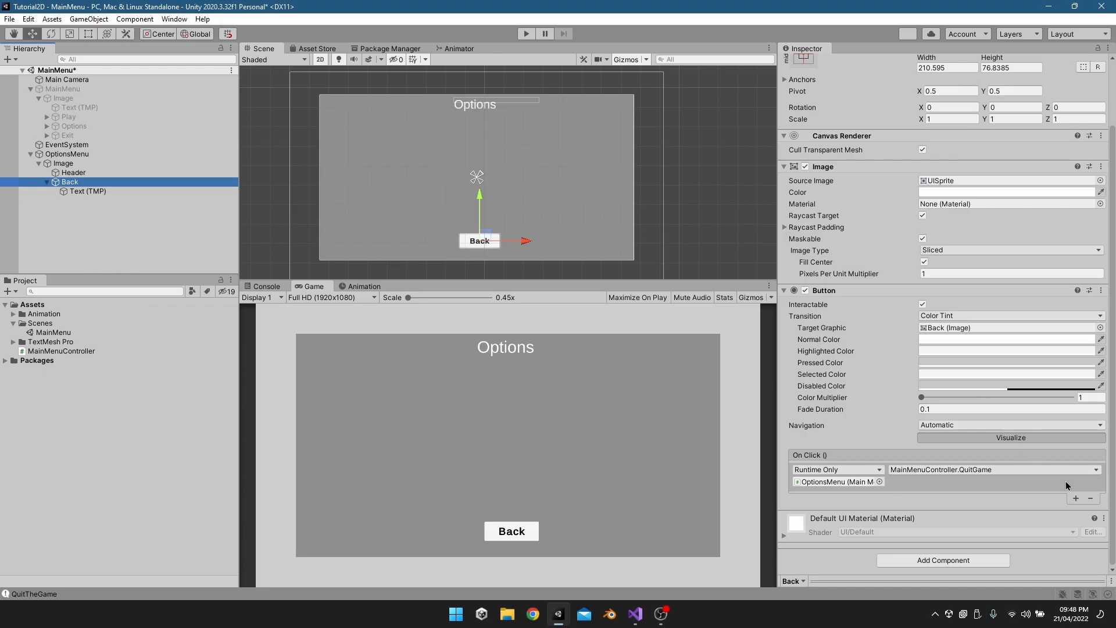
left_click(1095, 501)
left_click(1092, 500)
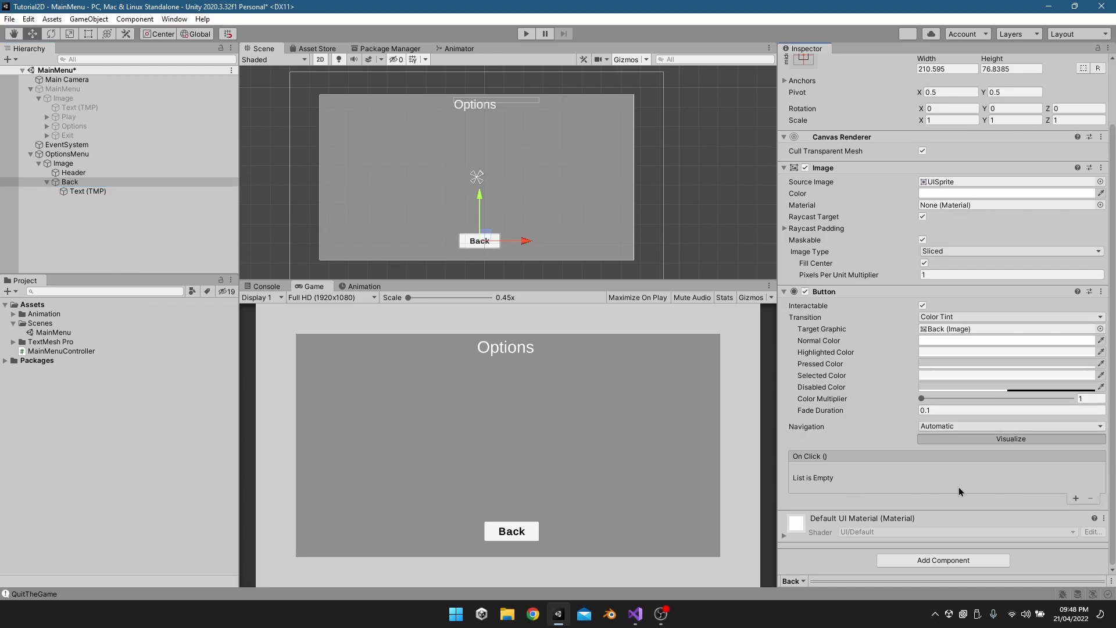
- Add an On Click event to the Back button that calls GameObject.SetActive on OptionsMenu with the value unchecked
left_click(1075, 499)
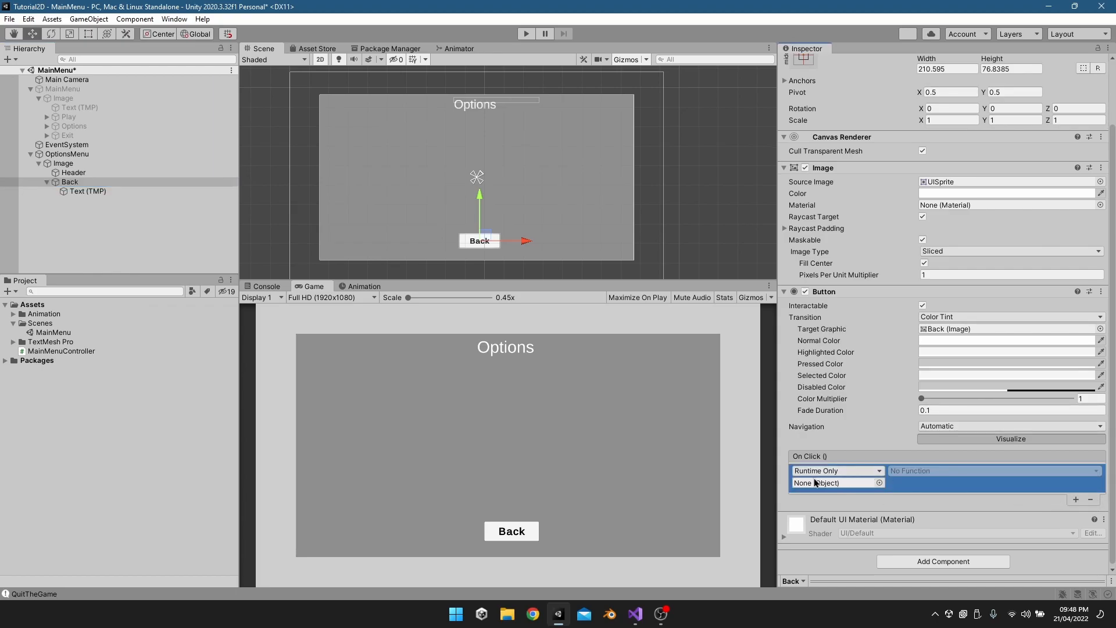
left_click_drag(51, 153, 838, 483)
left_click(935, 471)
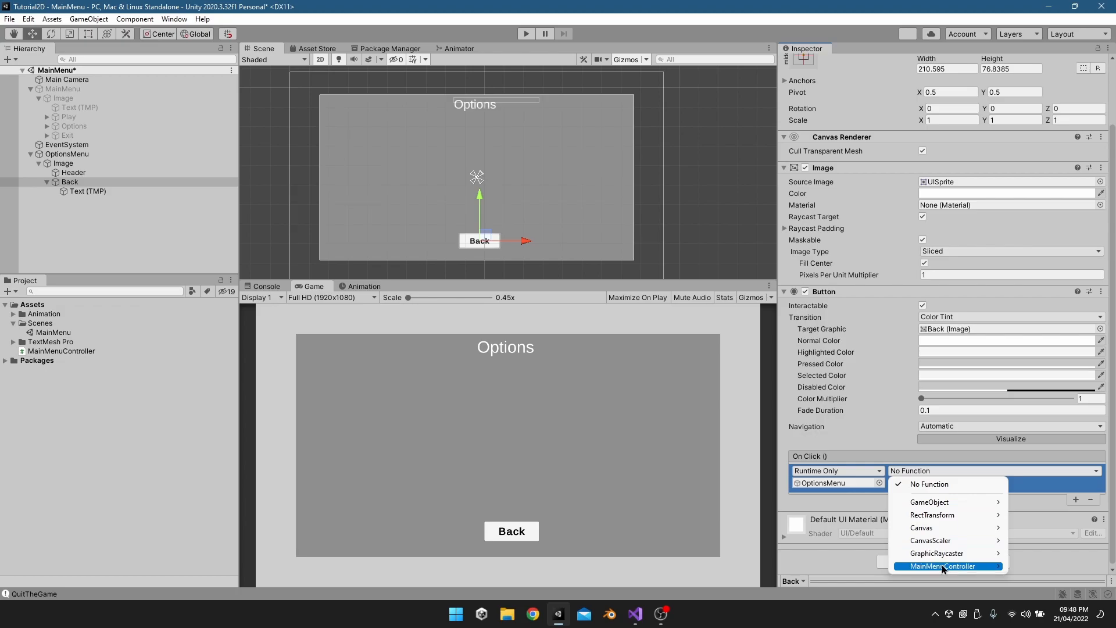
mouse_move(954, 514)
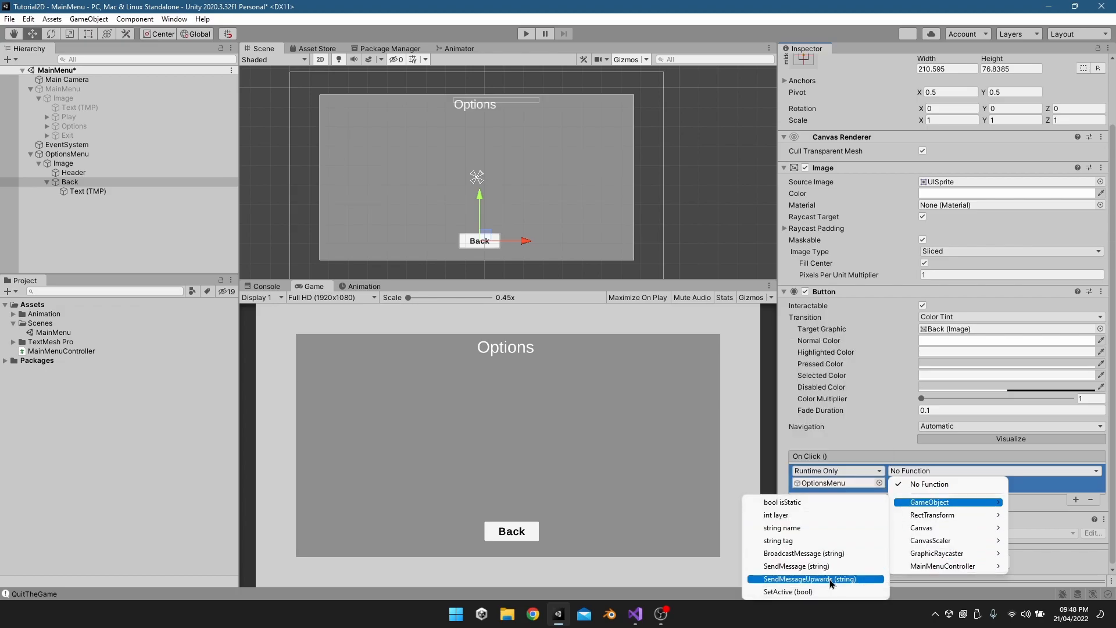
left_click(813, 592)
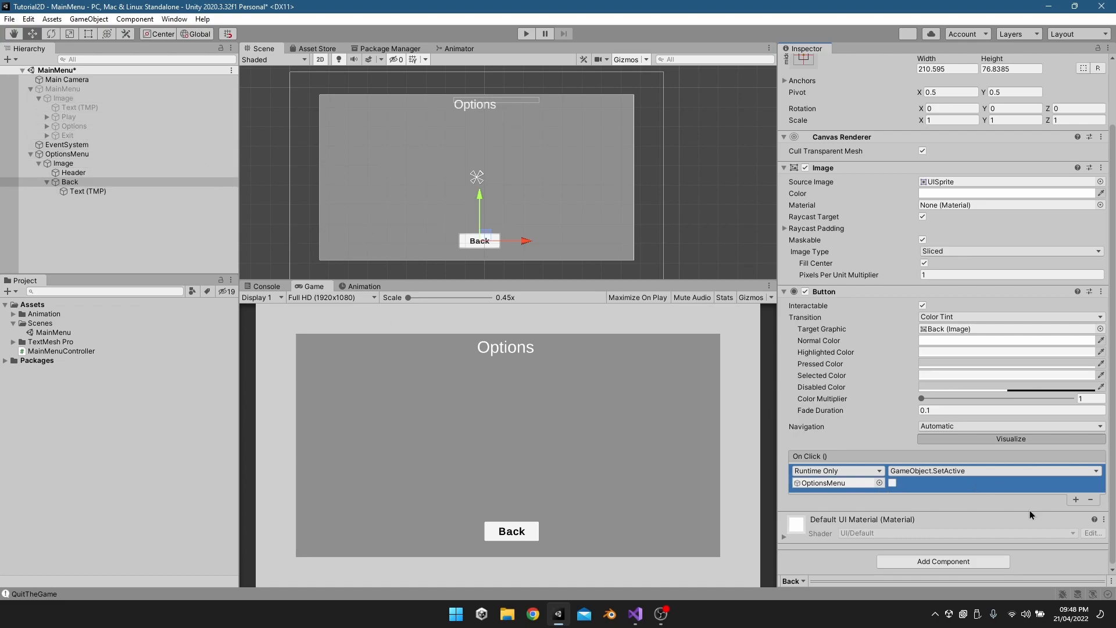
- Add a second On Click event to the Back button that calls GameObject.SetActive on MainMenu with the value checked
left_click(1074, 500)
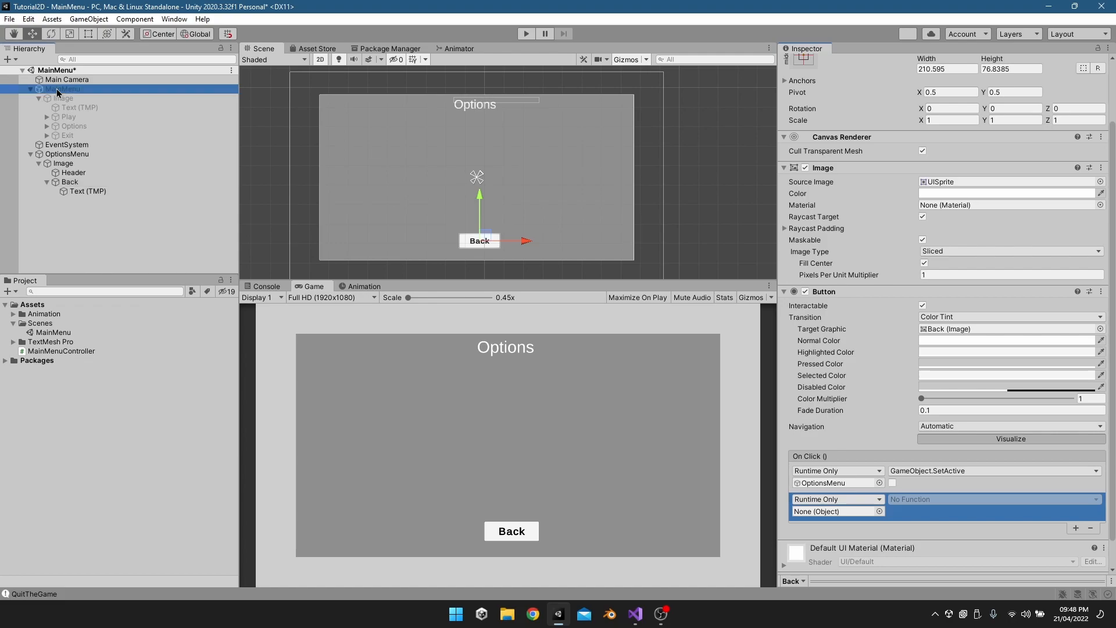
left_click_drag(674, 448, 825, 511)
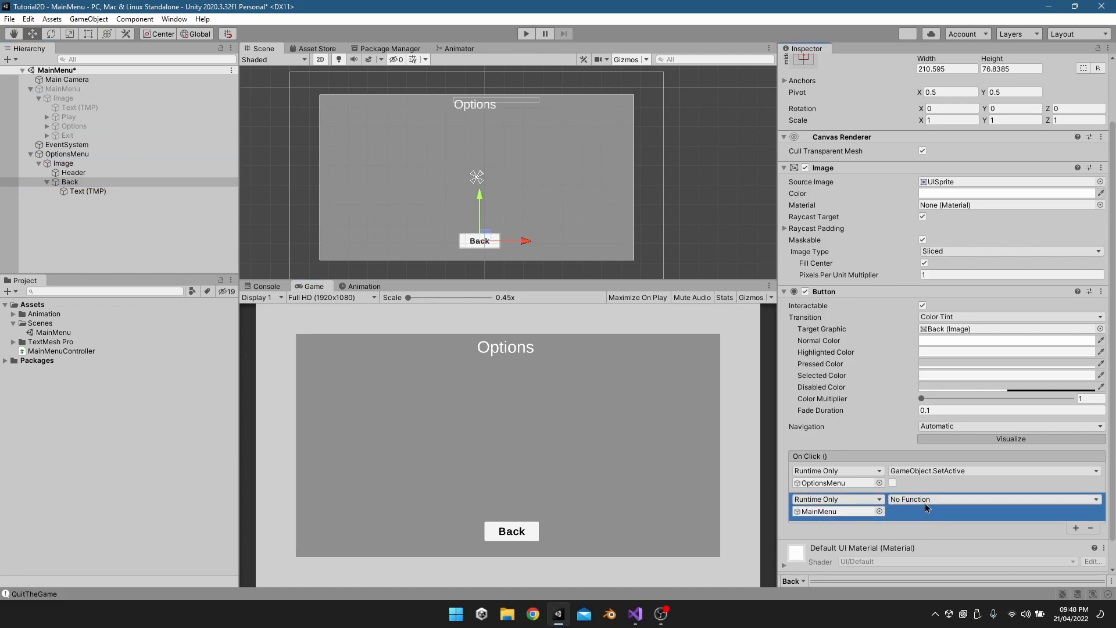
left_click(926, 501)
mouse_move(926, 432)
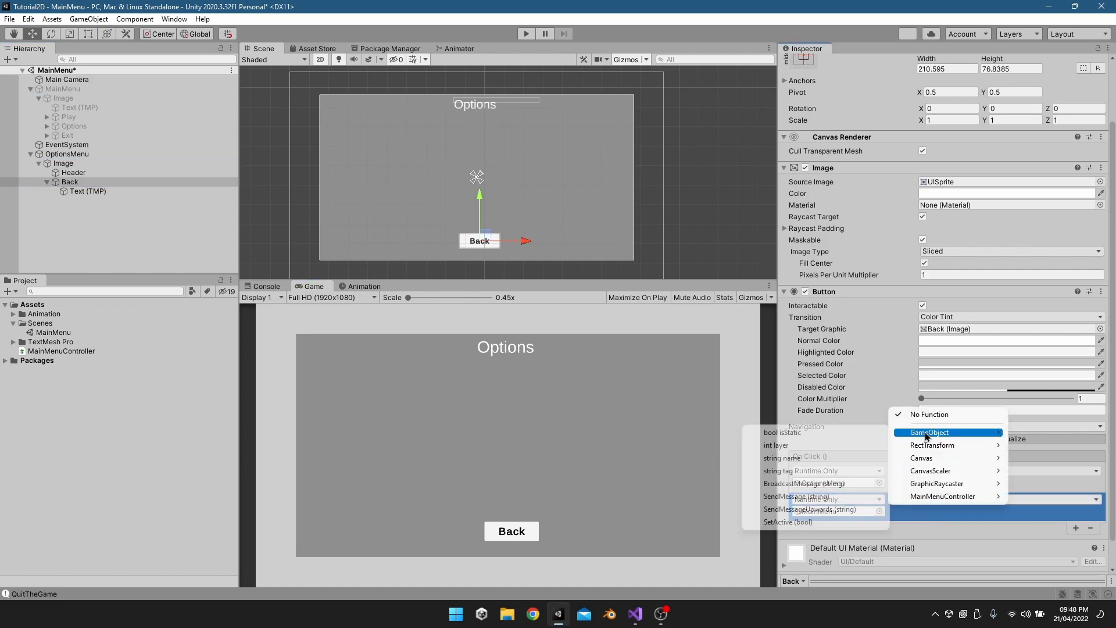
left_click(816, 521)
left_click(892, 512)
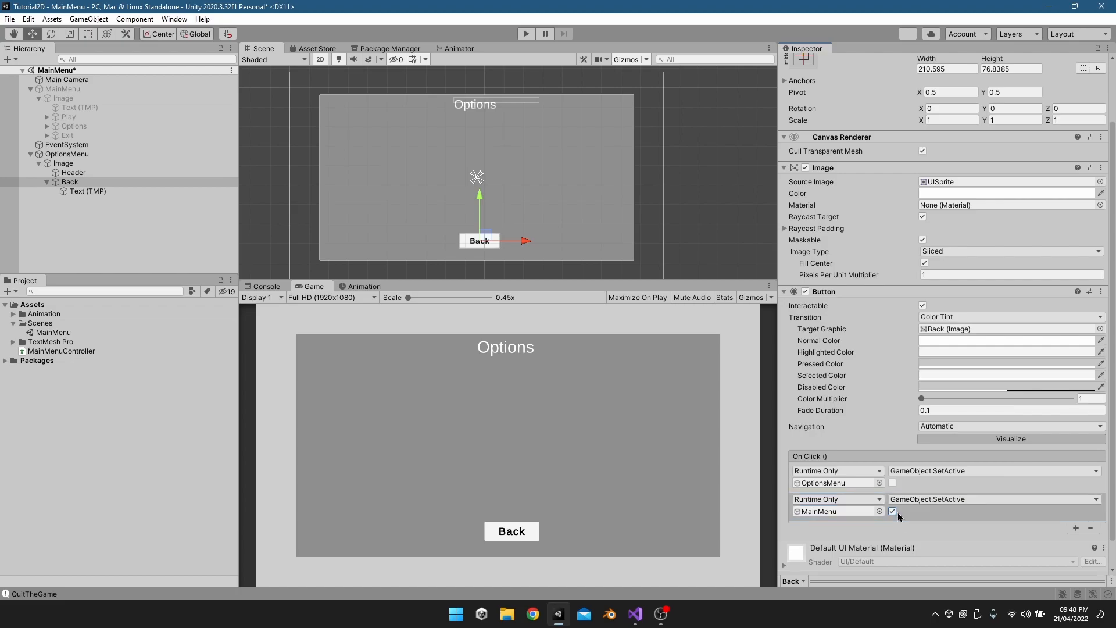
- Deactivate the OptionsMenu canvas object and reactivate the MainMenu canvas object
left_click(55, 154)
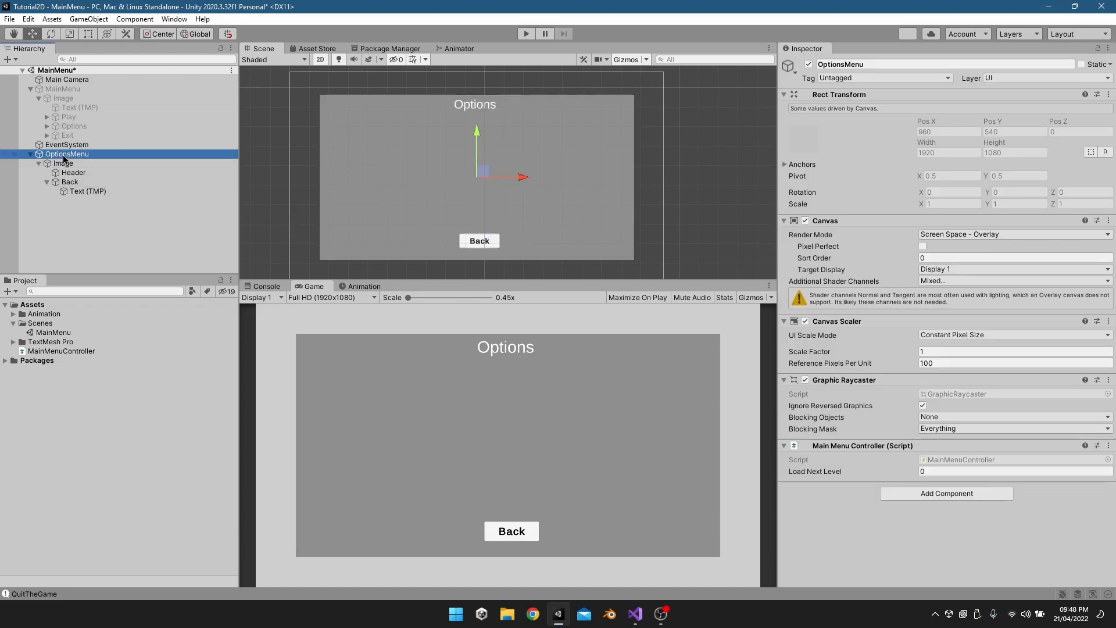
left_click(809, 64)
left_click(99, 89)
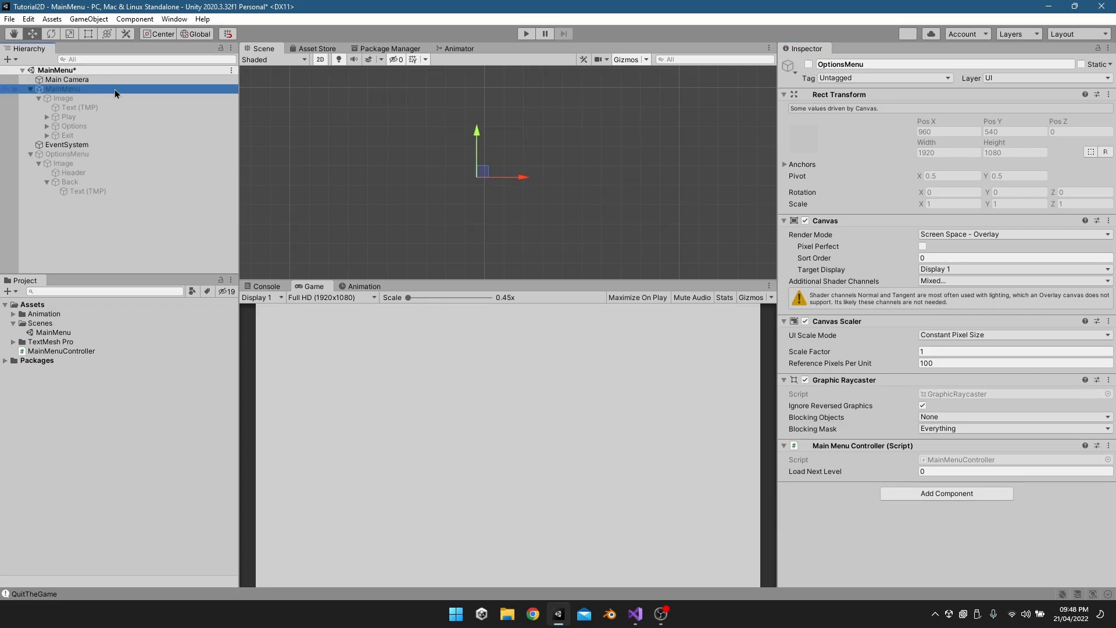
left_click(809, 64)
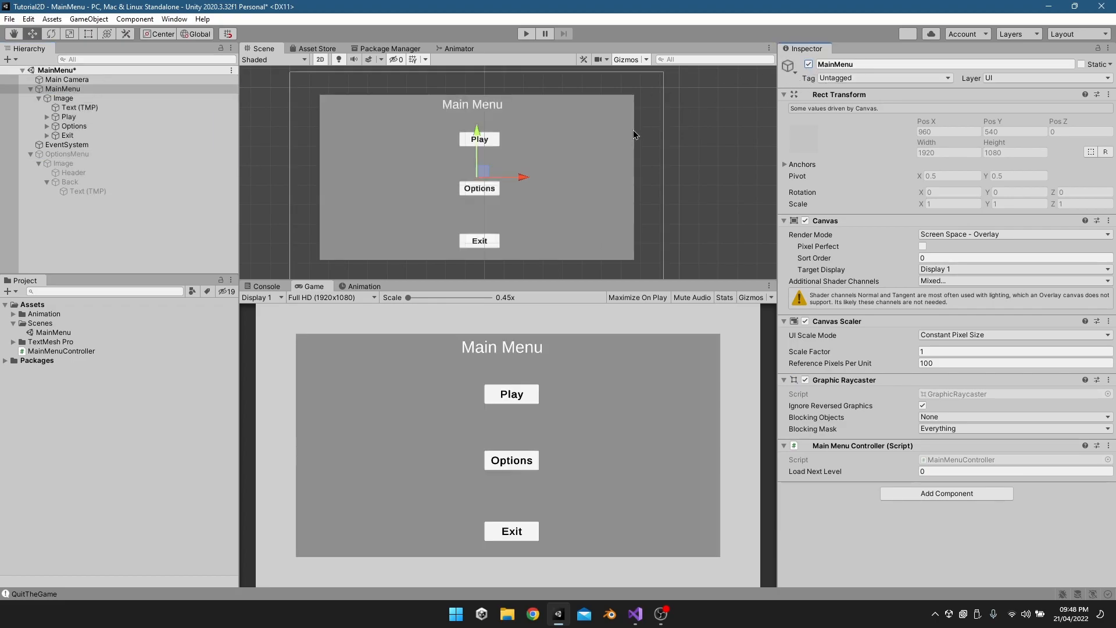
left_click(95, 153)
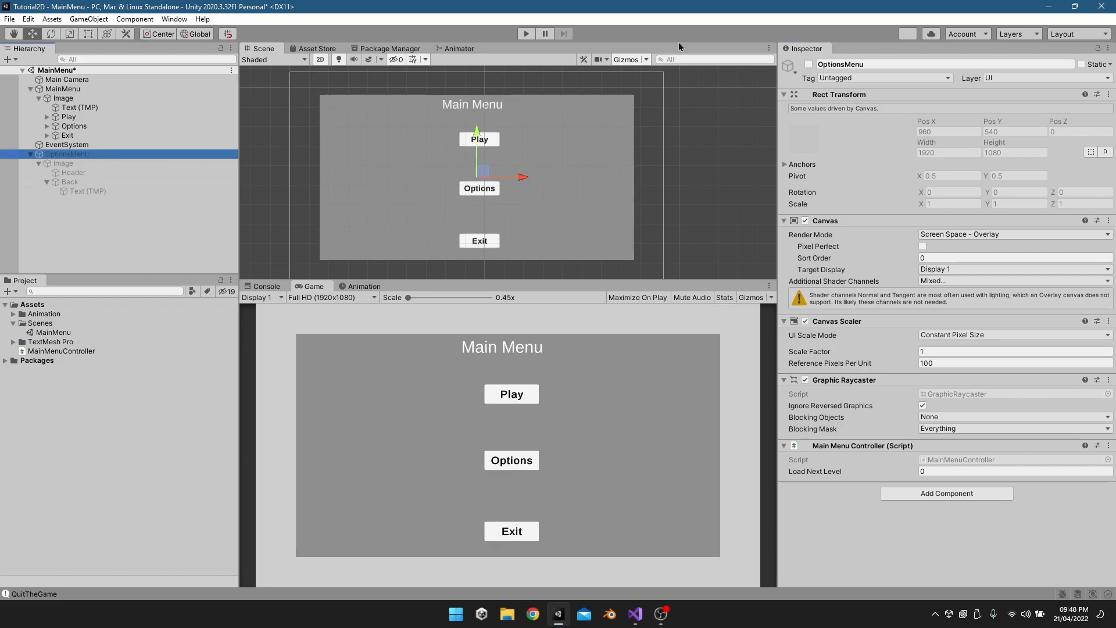
left_click(809, 64)
left_click(808, 64)
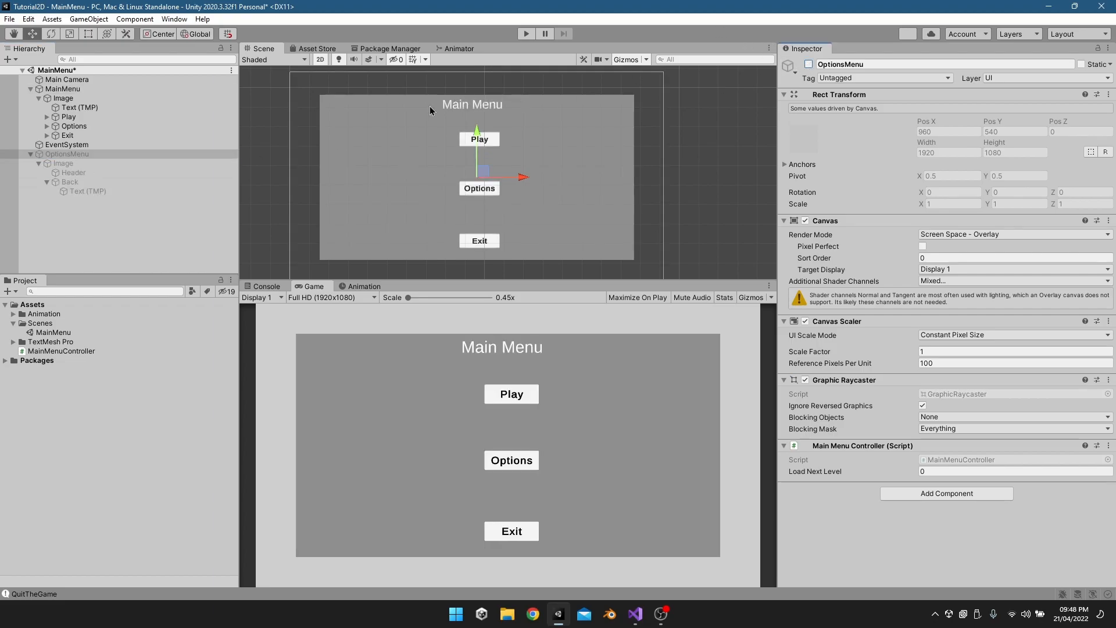
- Add two On Click events to the MainMenu's Options button, assigning MainMenu to the first and OptionsMenu to the second
left_click(79, 127)
scroll(875, 421, "down", 3)
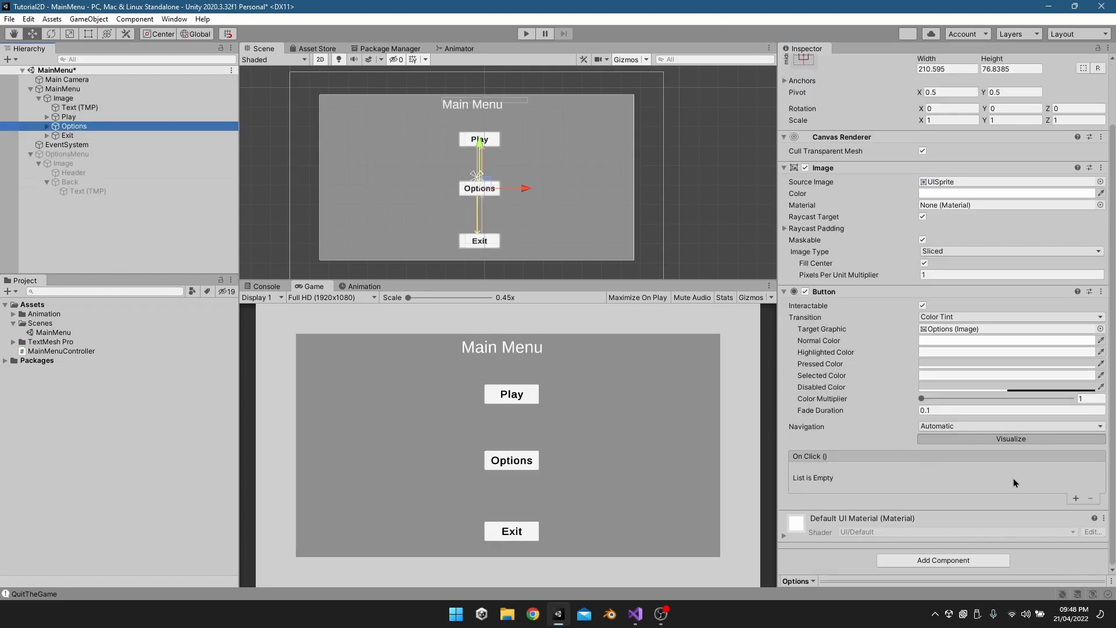
left_click(1075, 499)
left_click(1077, 499)
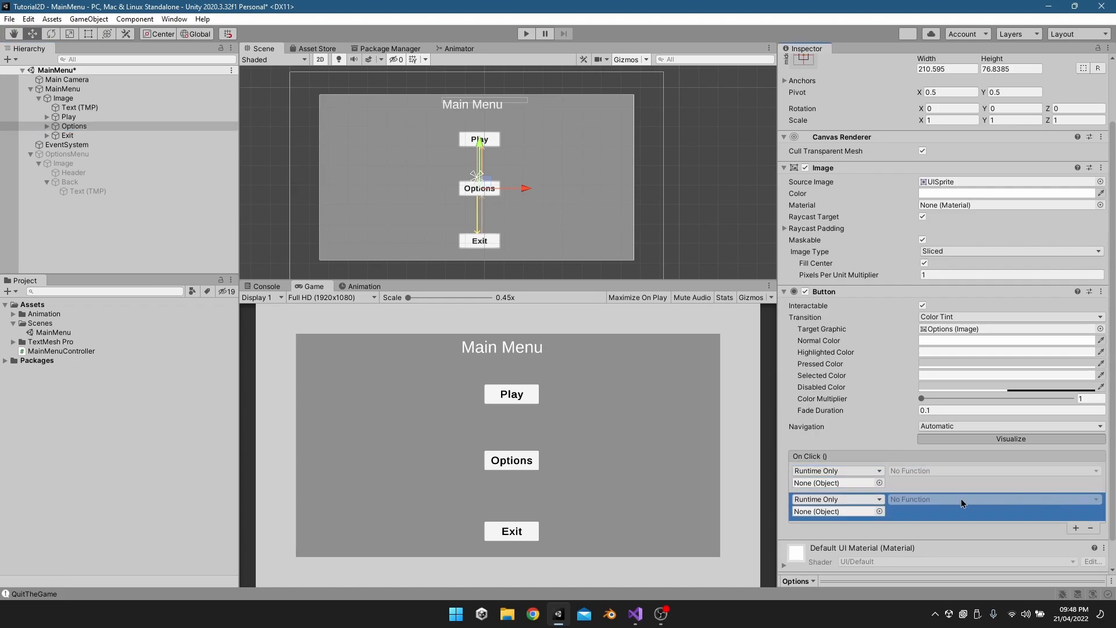
left_click_drag(72, 155, 838, 512)
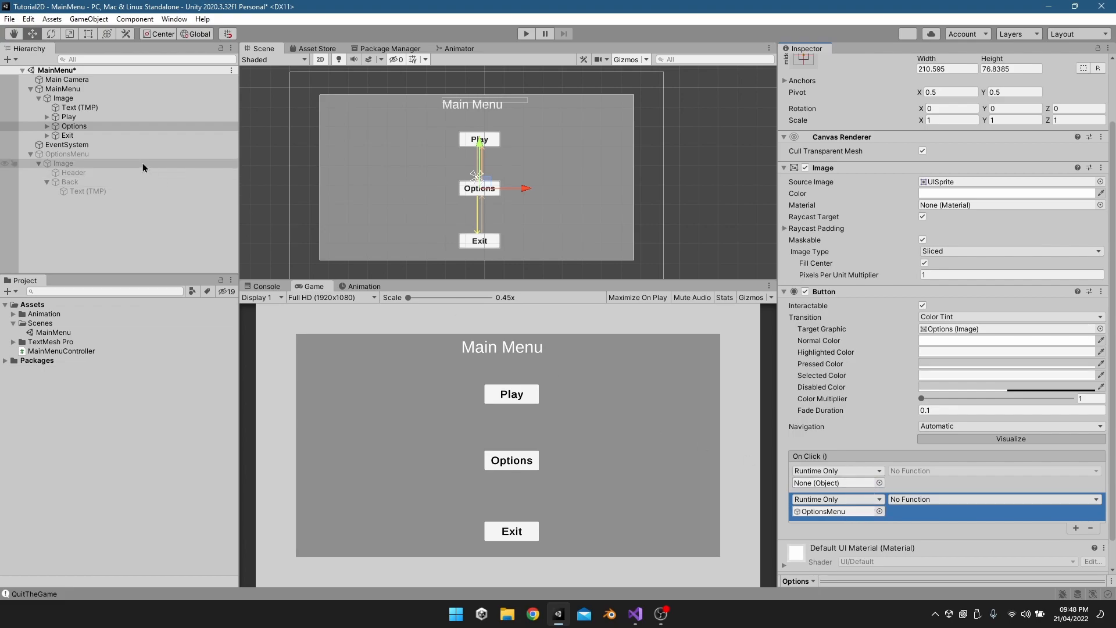
left_click_drag(89, 92, 854, 485)
- Make the Options button's MainMenu event call GameObject.SetActive with the value unchecked
left_click(898, 475)
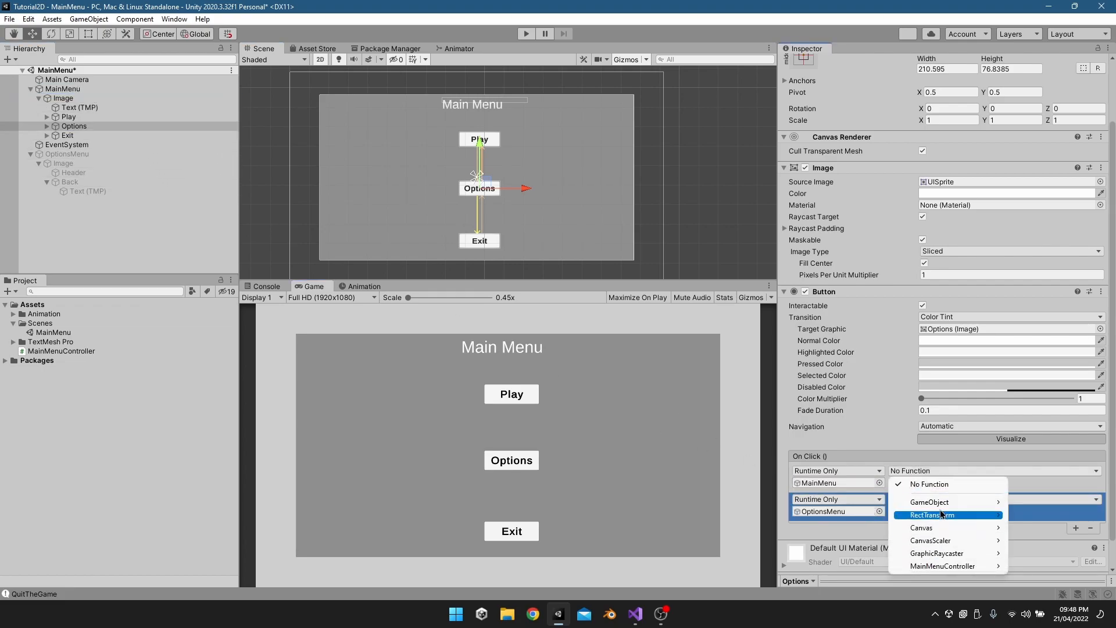
mouse_move(943, 508)
left_click(788, 592)
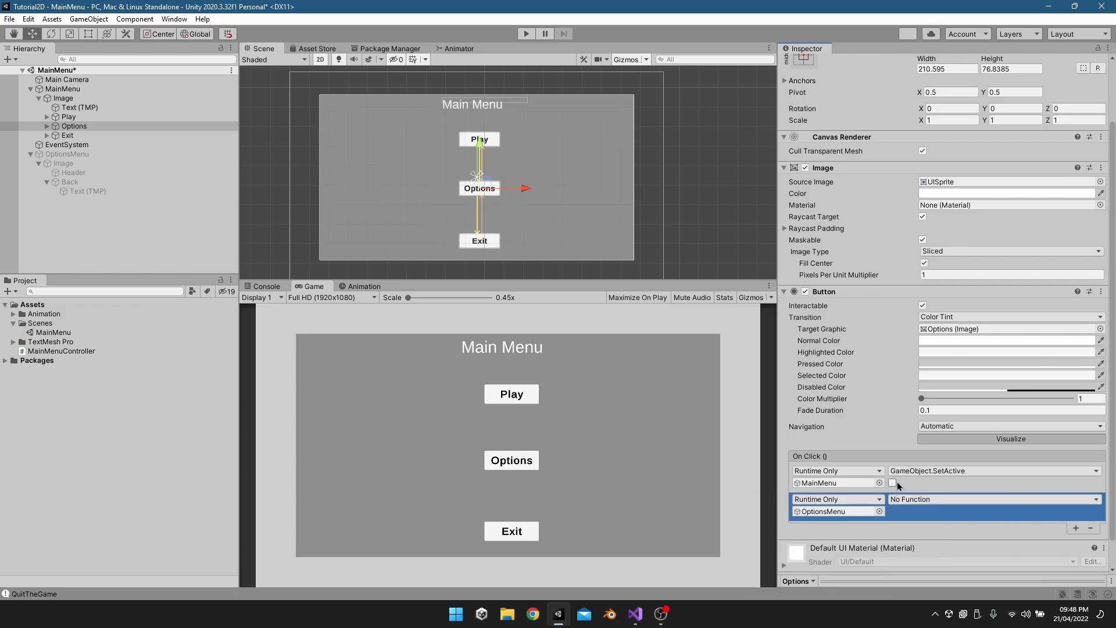
left_click(893, 483)
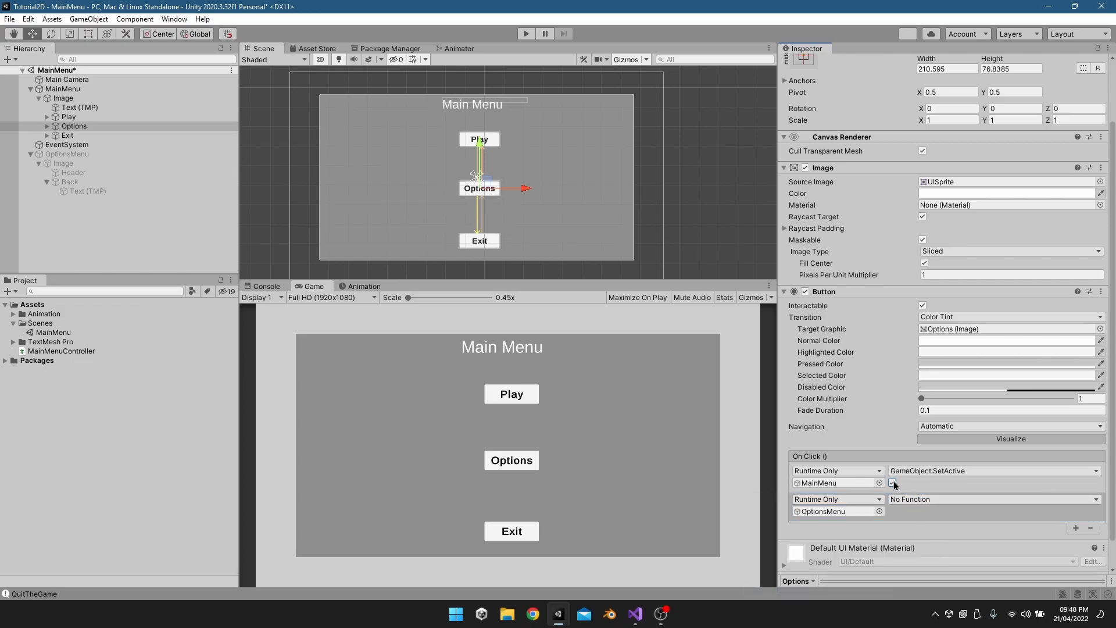
- Make the Options button's OptionsMenu event call GameObject.SetActive with the value checked
left_click(925, 500)
mouse_move(929, 440)
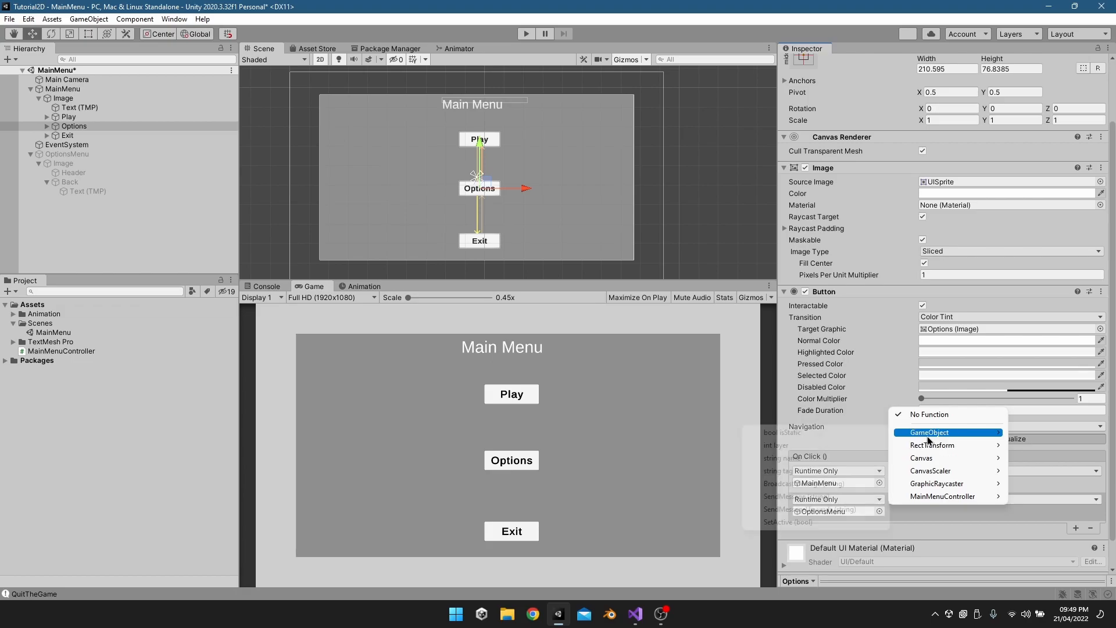
left_click(840, 522)
left_click(893, 512)
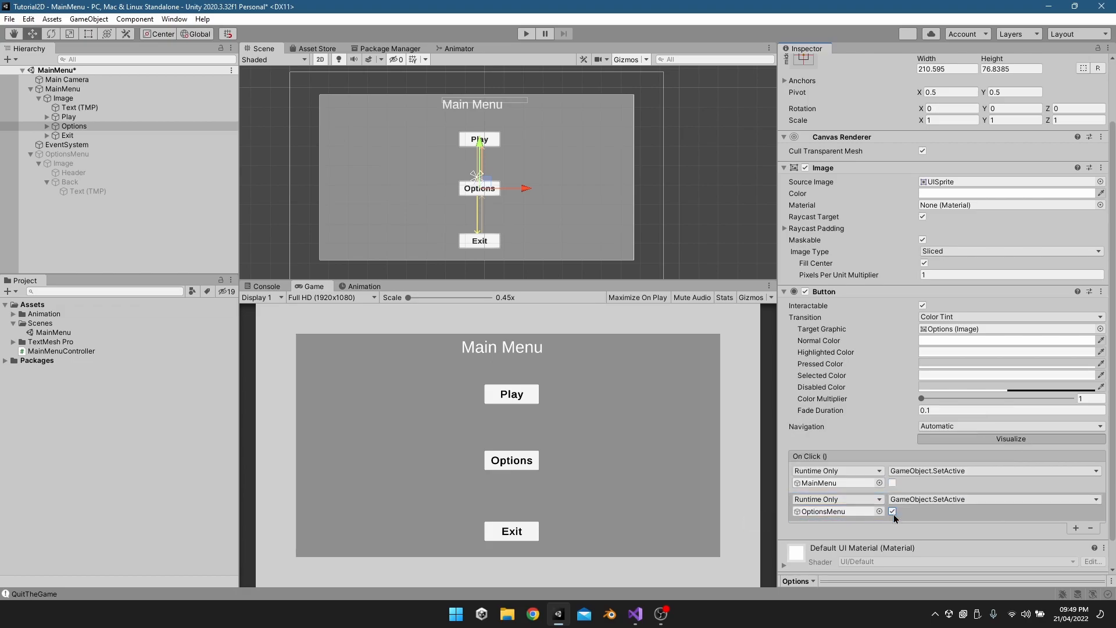
- Run the scene in play mode, test the Play, Options and Exit buttons, and stop playing
left_click(526, 34)
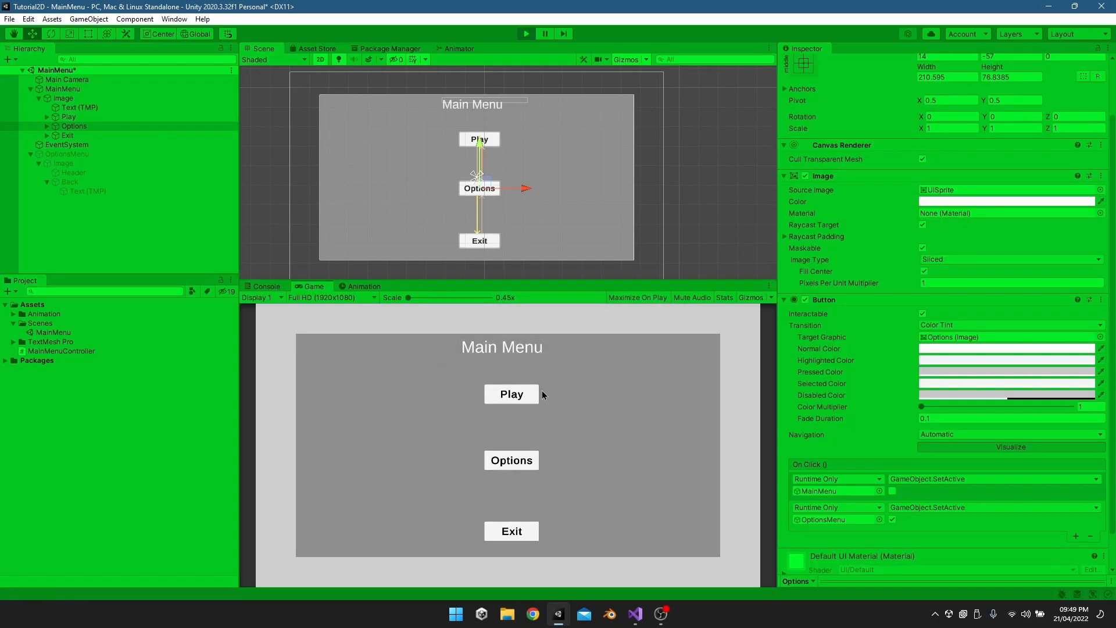
left_click(70, 334)
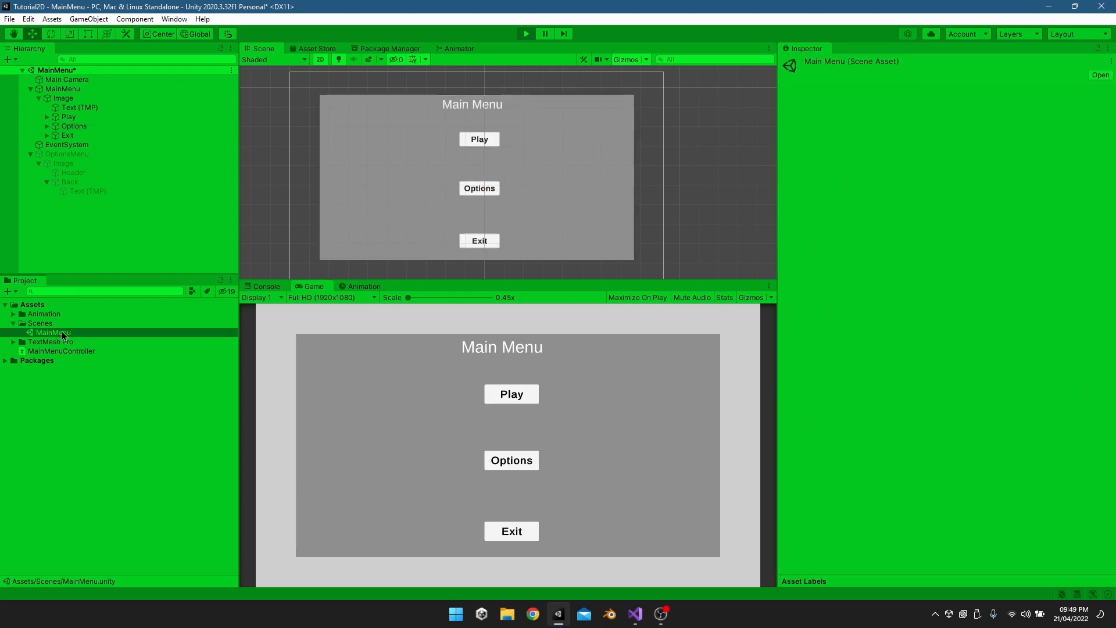
left_click(521, 394)
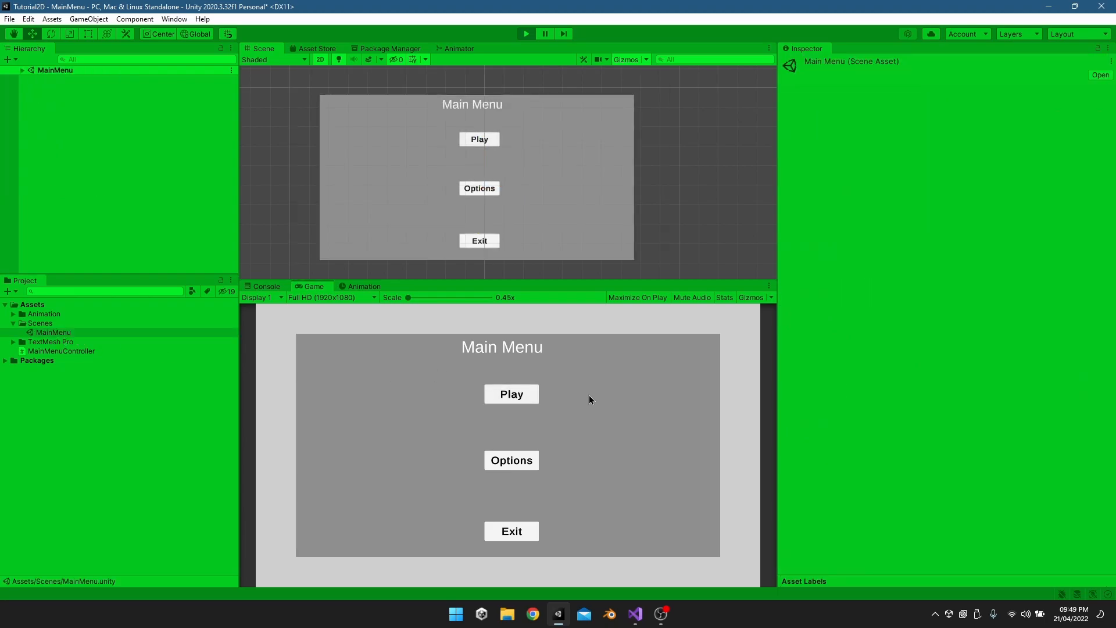
left_click(513, 462)
left_click(507, 531)
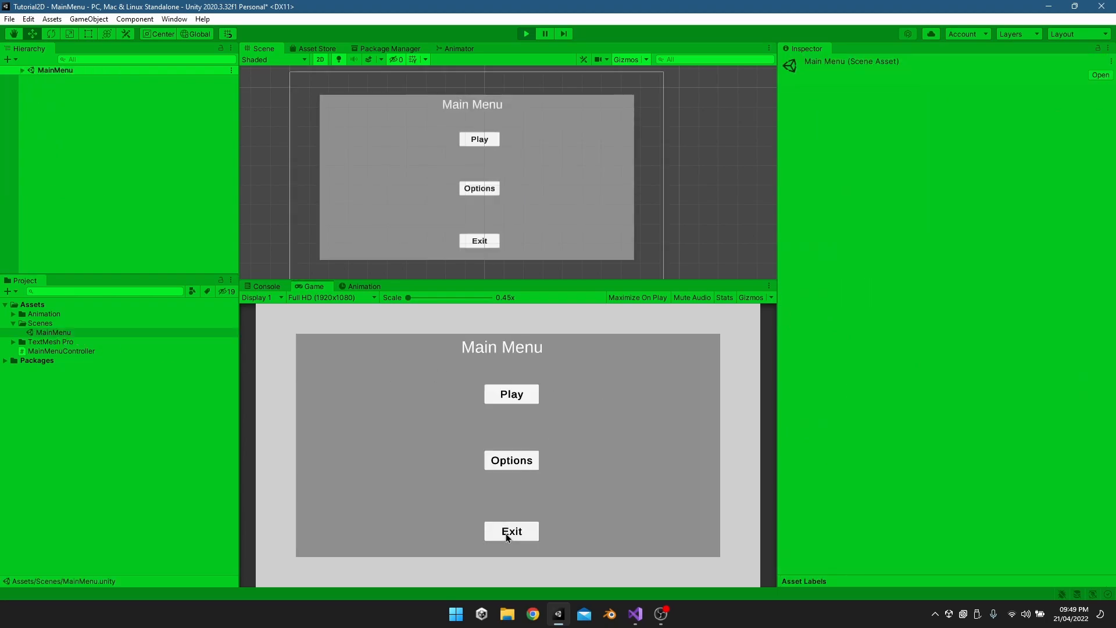
left_click(505, 534)
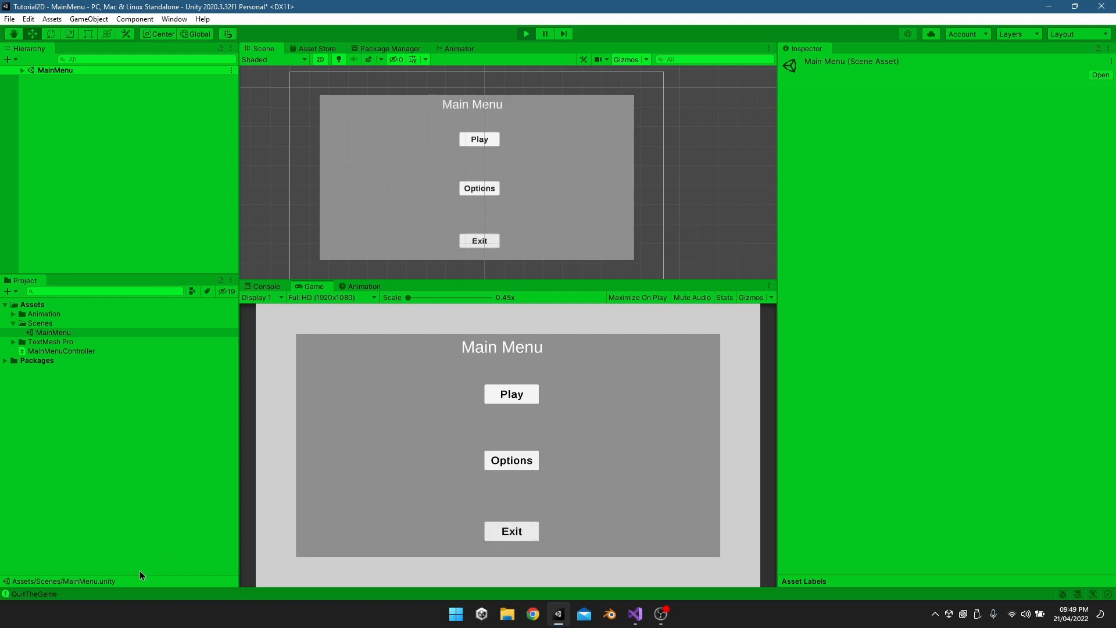
left_click(526, 33)
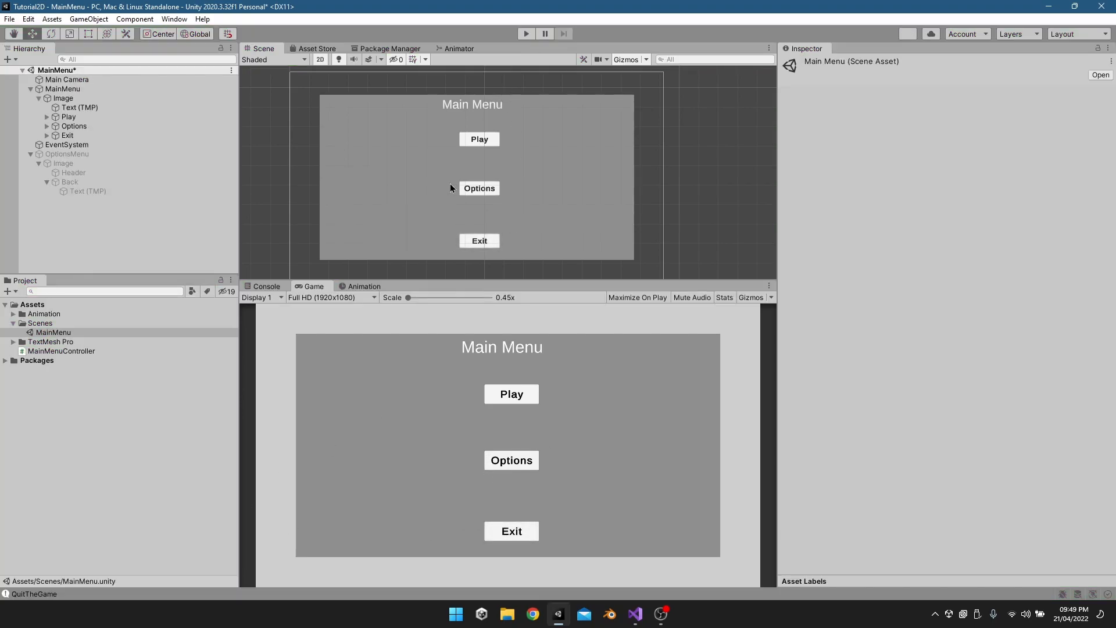